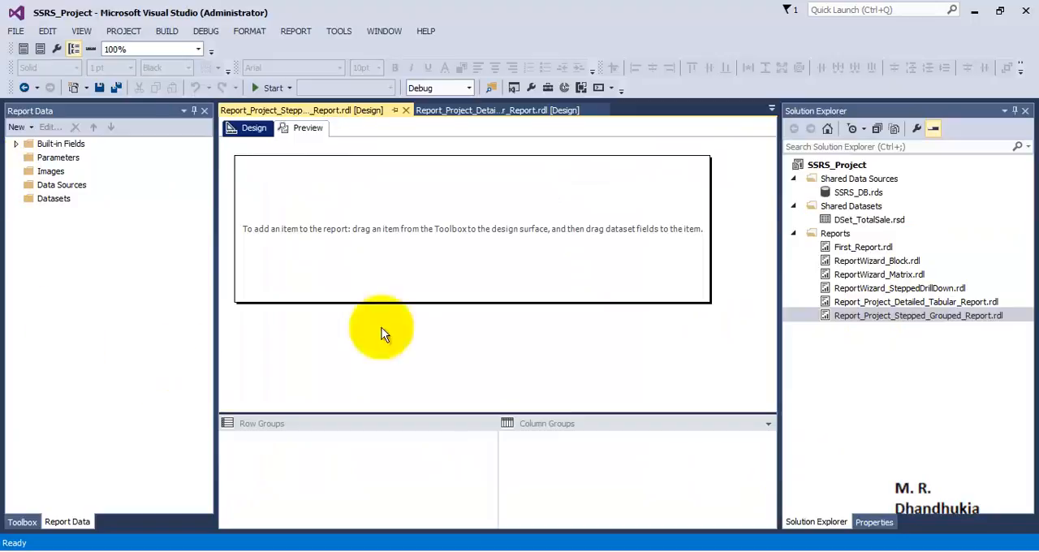
# - Add a dataset to the report that uses the shared dataset DSet_TotalSale
pyautogui.click(49, 145)
pyautogui.click(48, 198)
pyautogui.rightClick(49, 198)
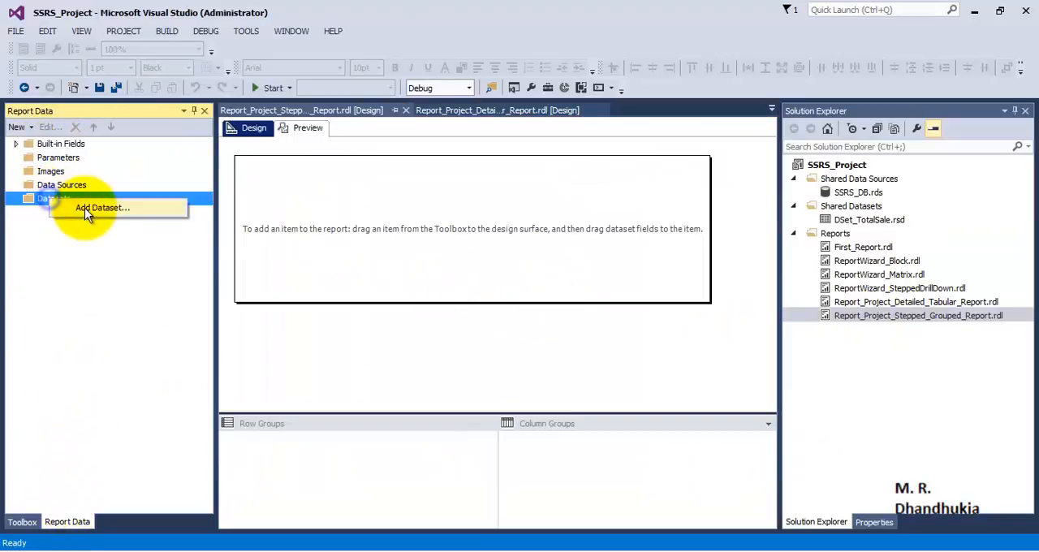
pyautogui.click(85, 208)
pyautogui.click(492, 214)
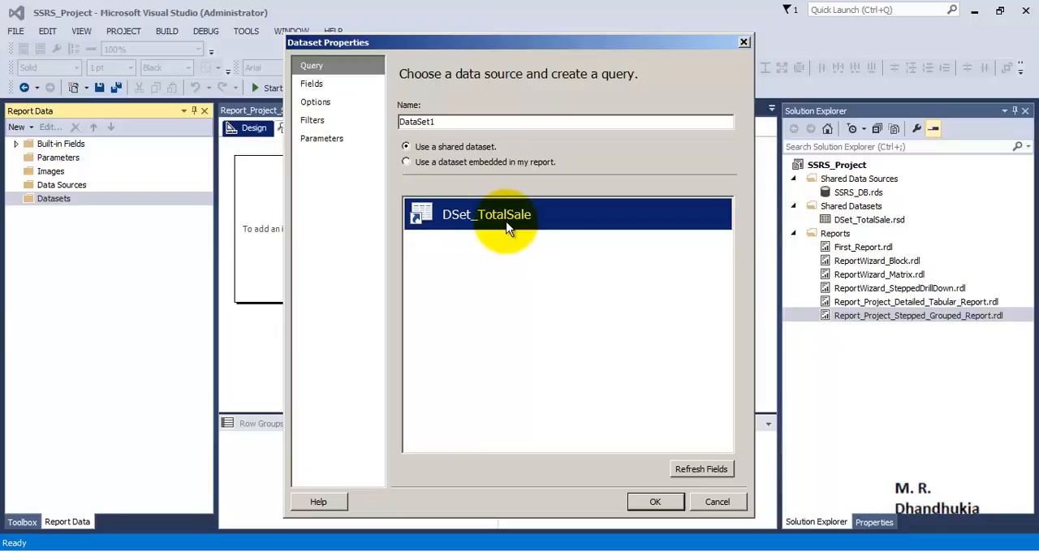
pyautogui.click(656, 502)
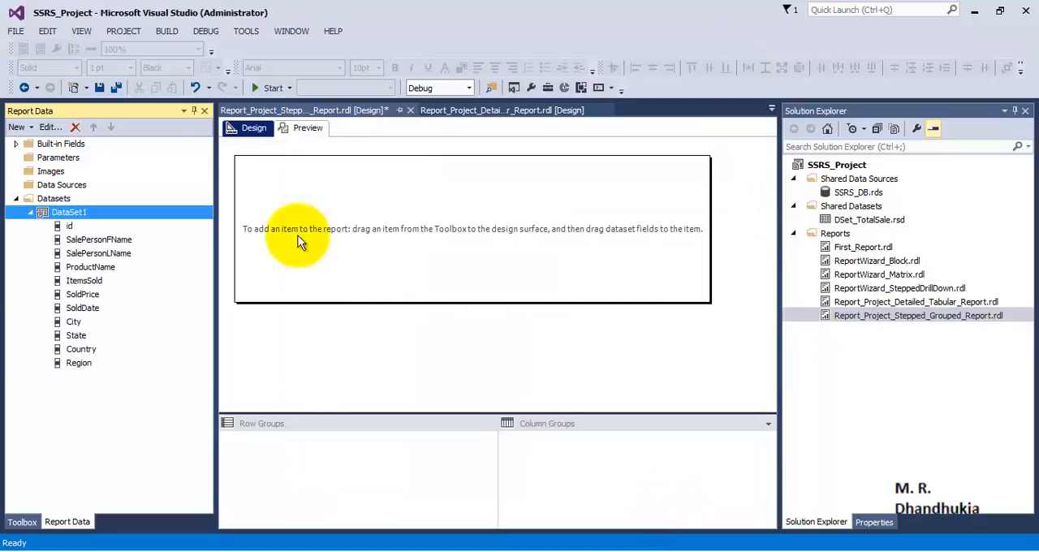
pyautogui.click(69, 227)
pyautogui.click(82, 371)
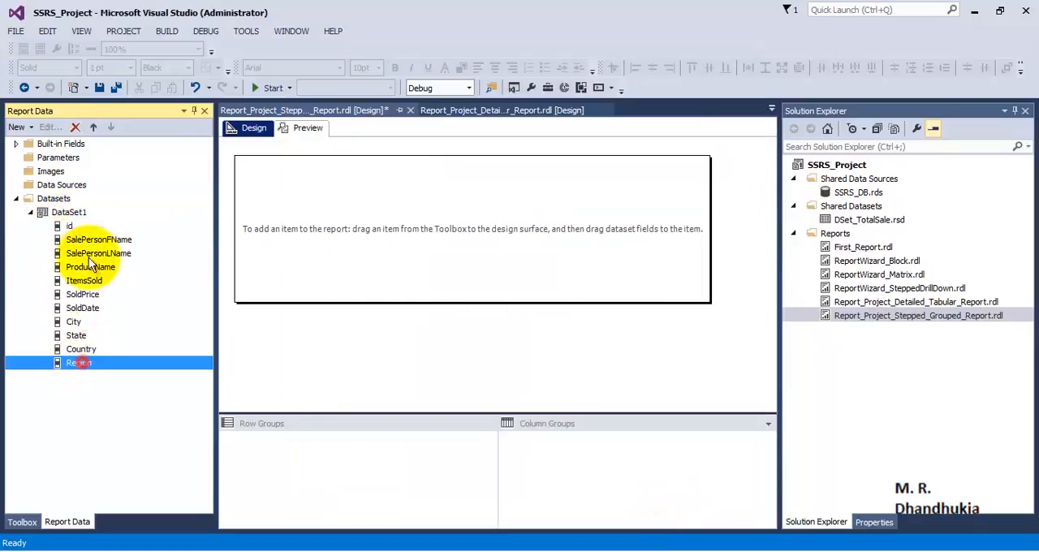
pyautogui.click(73, 229)
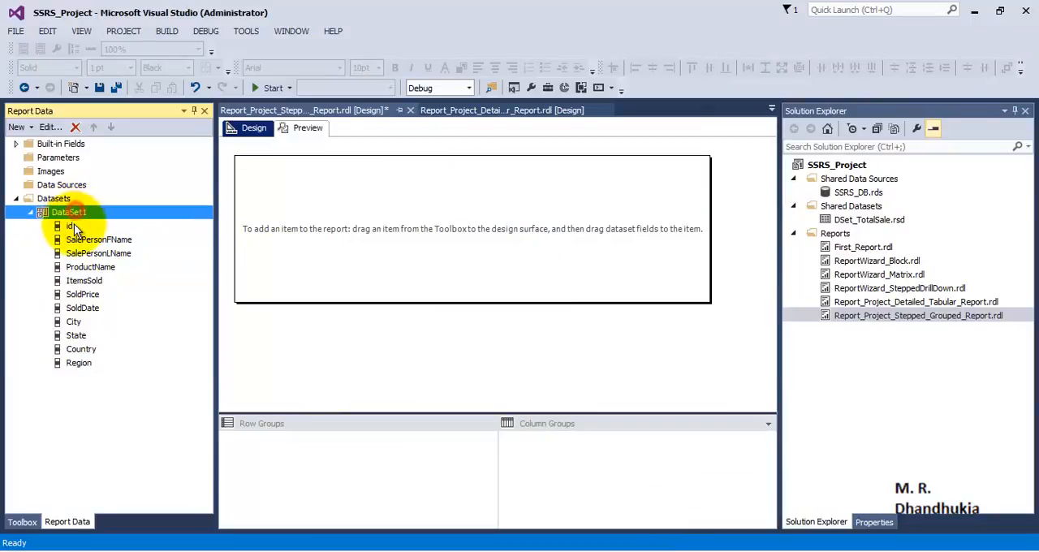
pyautogui.click(79, 363)
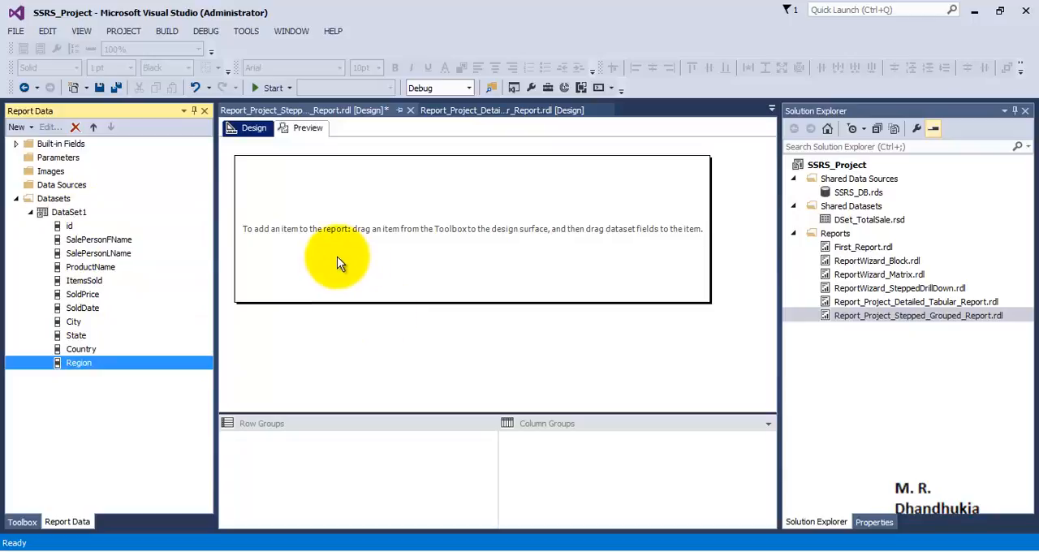
# - Place a table in the report body and a text box above it
pyautogui.click(23, 522)
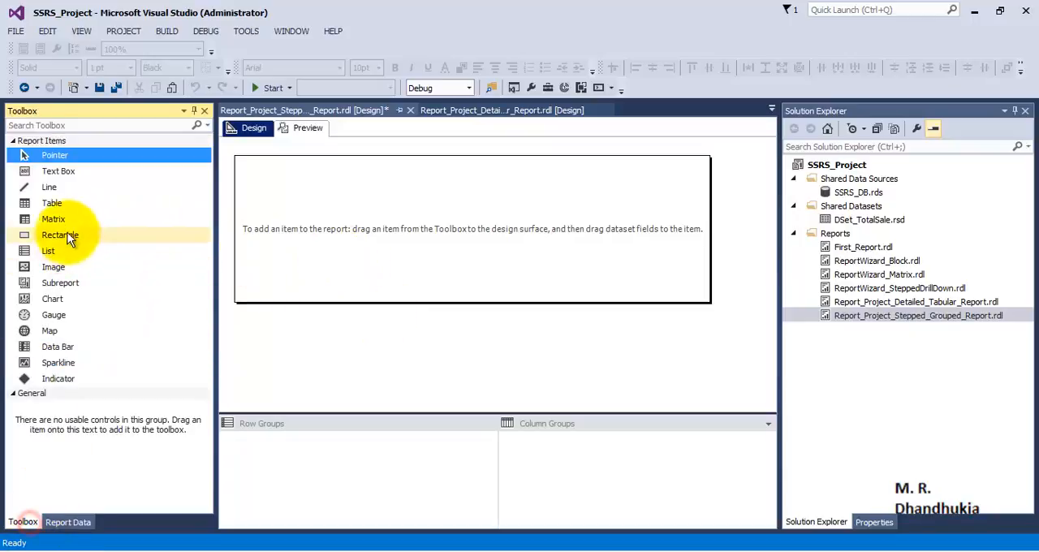
pyautogui.moveTo(51, 203); pyautogui.dragTo(256, 207)
pyautogui.moveTo(65, 171); pyautogui.dragTo(258, 170)
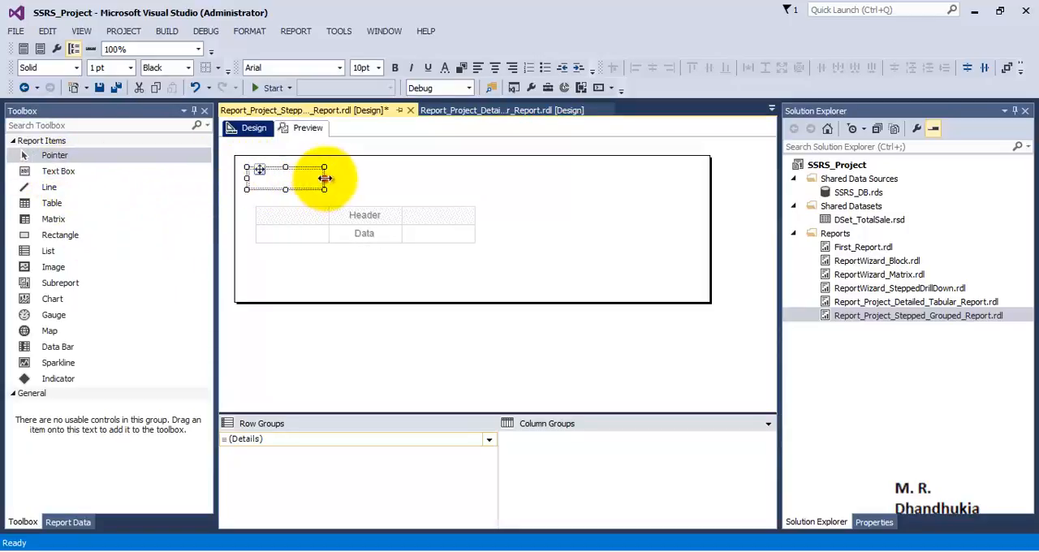
# - Enlarge the text box to nearly the table's width, make it slightly taller, and align its left edge with the table
pyautogui.moveTo(325, 178); pyautogui.dragTo(436, 174)
pyautogui.moveTo(342, 189); pyautogui.dragTo(342, 196)
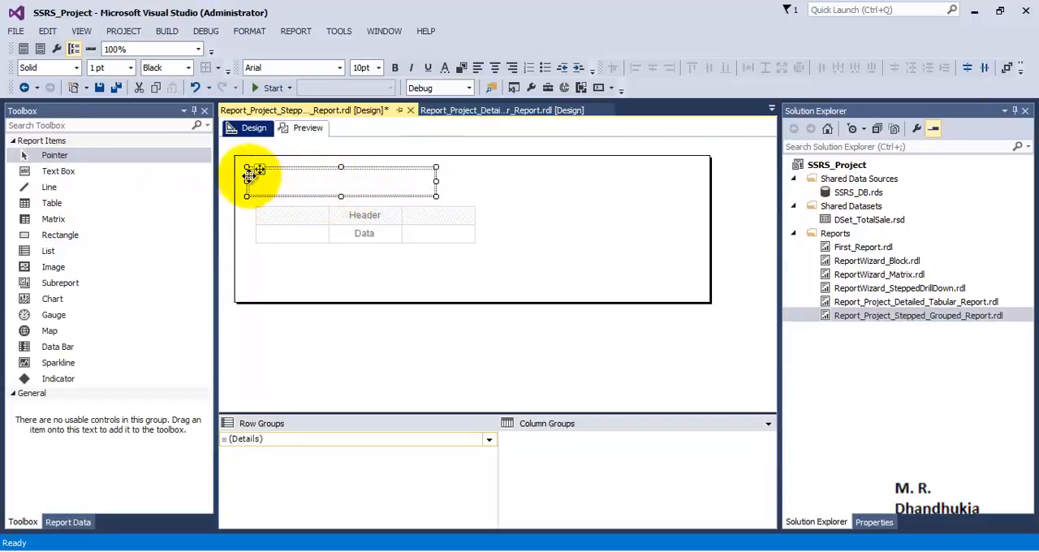
pyautogui.click(262, 213)
pyautogui.click(248, 179)
pyautogui.moveTo(248, 176); pyautogui.dragTo(254, 179)
# - Enter the title "Sales Report" in the text box above the table
pyautogui.click(347, 182)
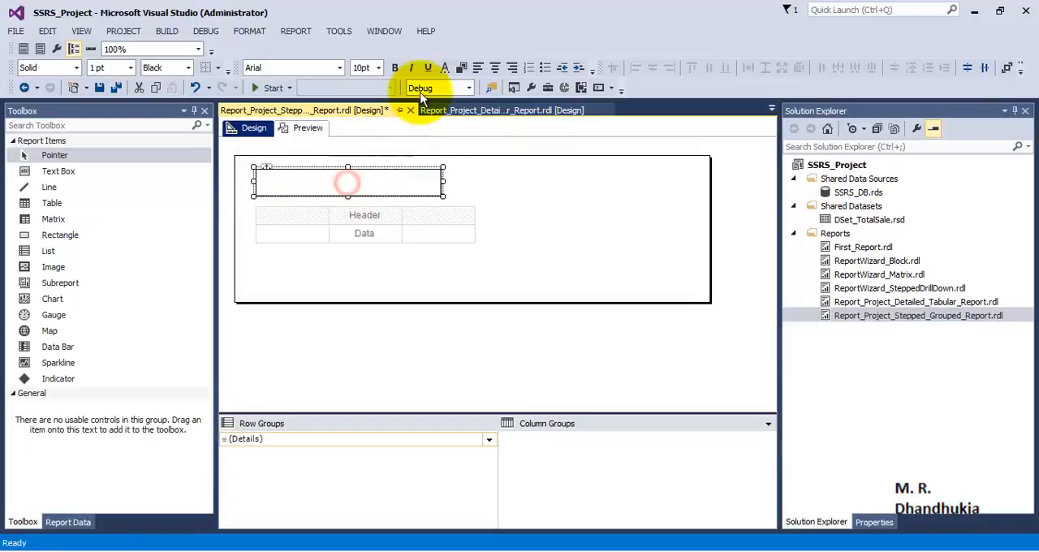
pyautogui.write('S')
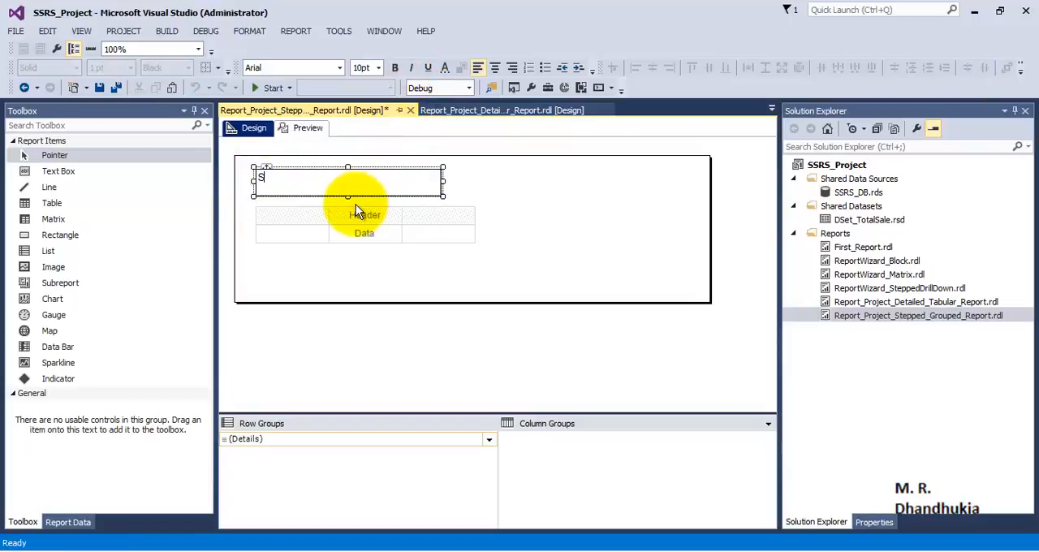
pyautogui.write('ales Report')
pyautogui.click(534, 214)
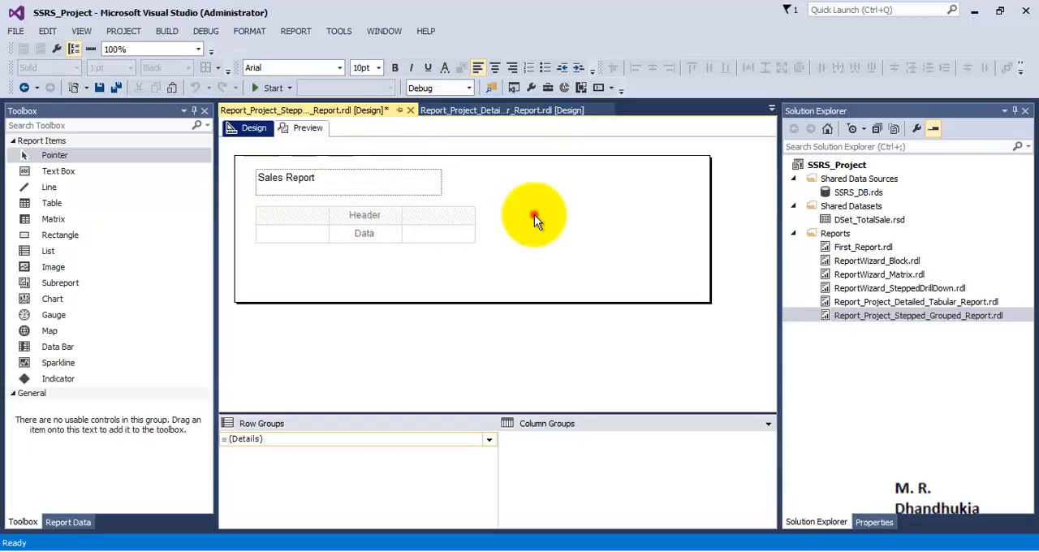
# - Make the Sales Report title bold and set its font size to 14pt
pyautogui.click(329, 188)
pyautogui.hotkey('ctrl', 'b')
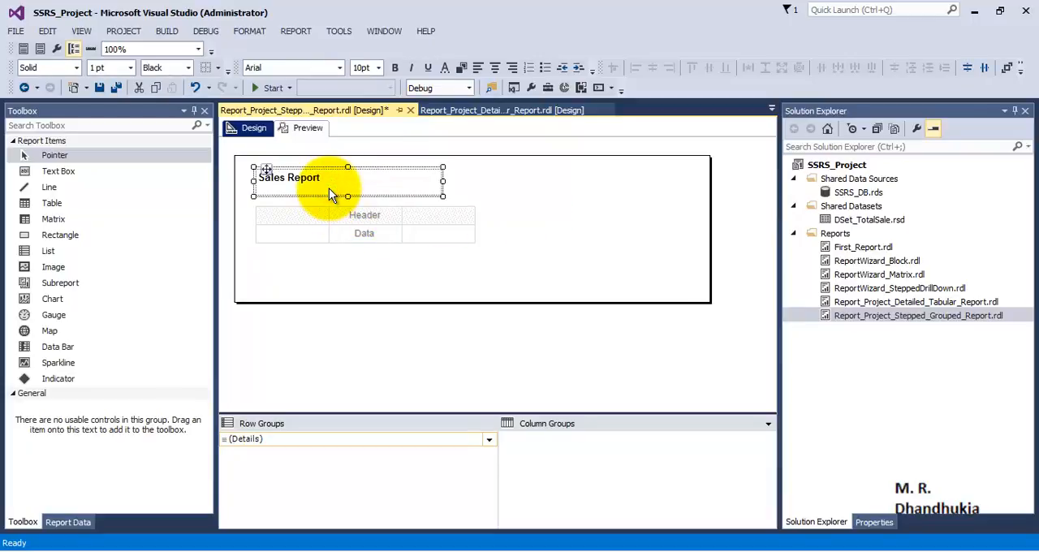
pyautogui.click(379, 68)
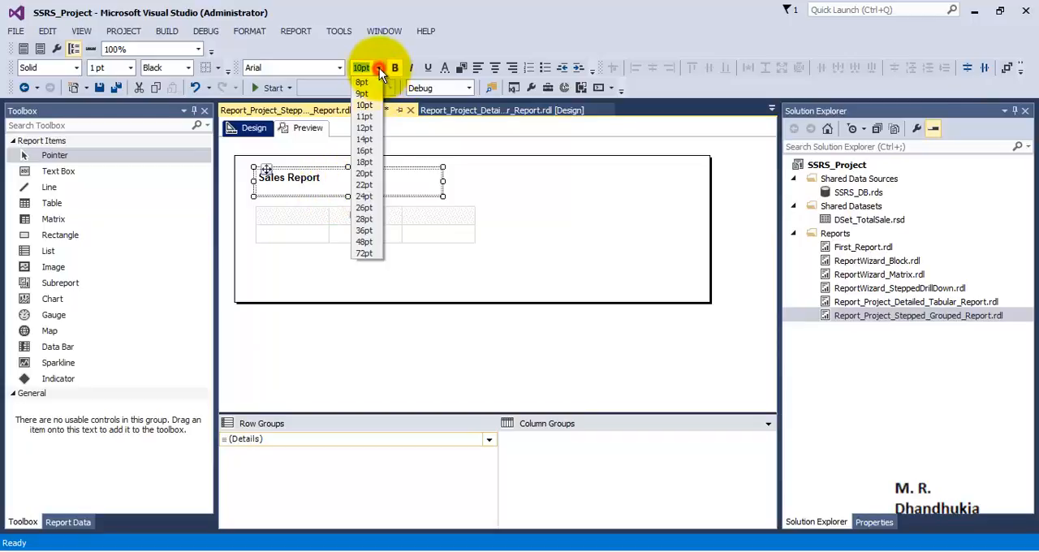
pyautogui.click(365, 139)
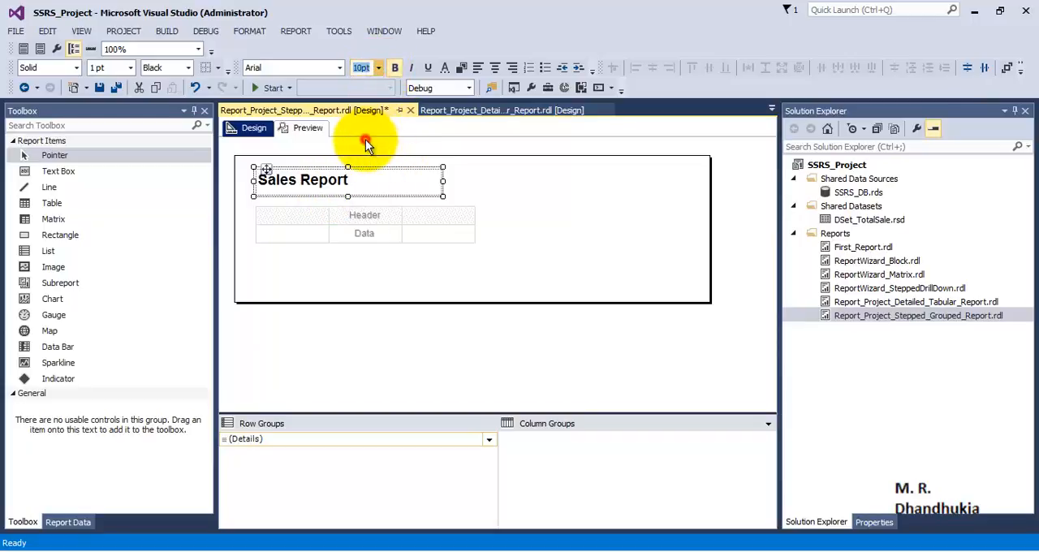
# - Give the Sales Report title a dark blue background and white text
pyautogui.click(462, 68)
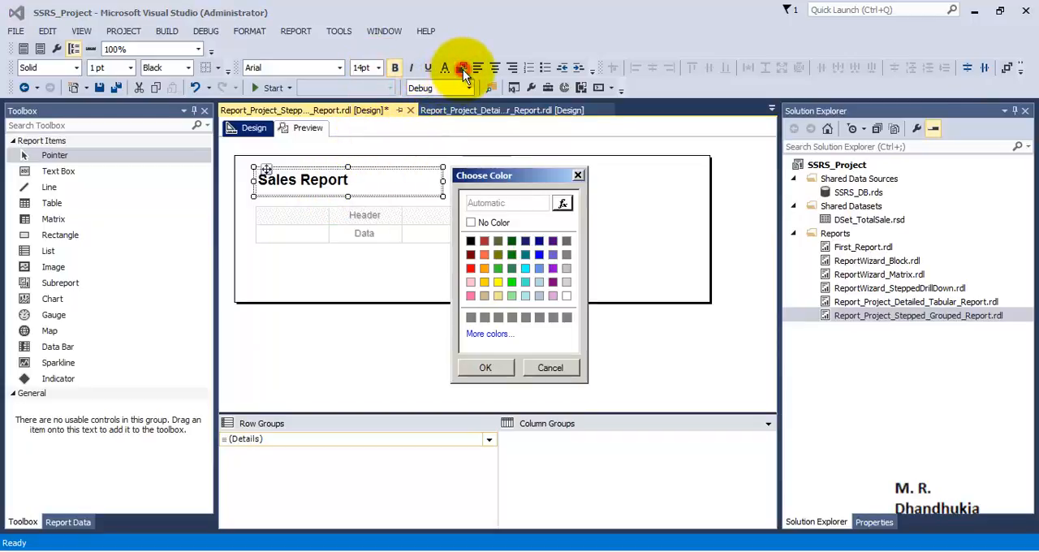
pyautogui.click(539, 241)
pyautogui.click(490, 368)
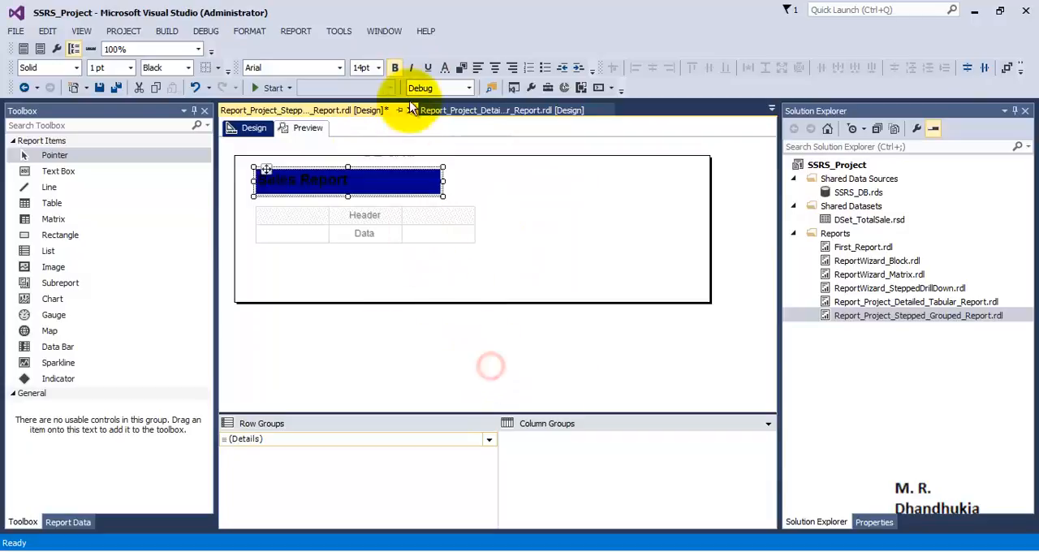
pyautogui.click(444, 67)
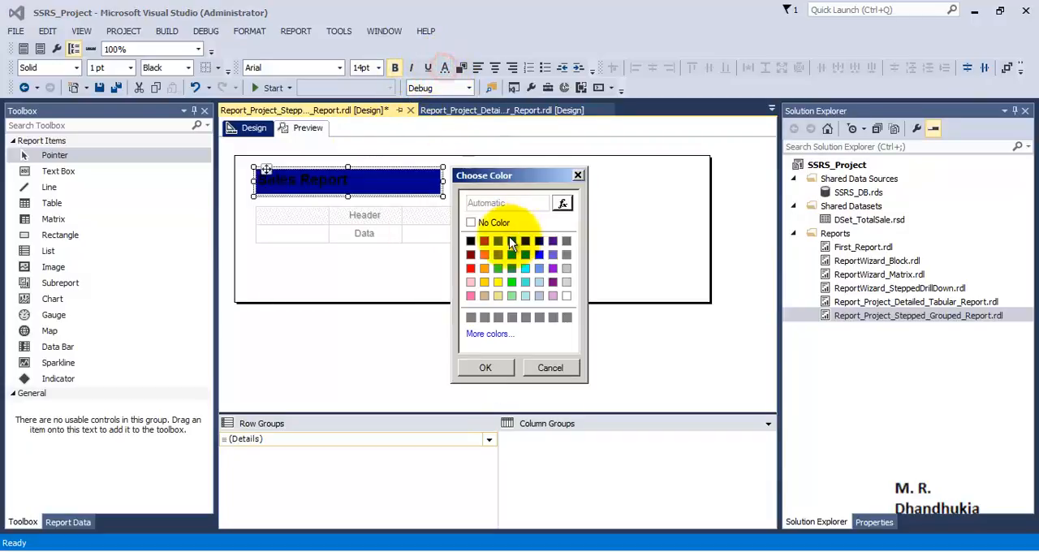
pyautogui.click(566, 296)
pyautogui.click(486, 368)
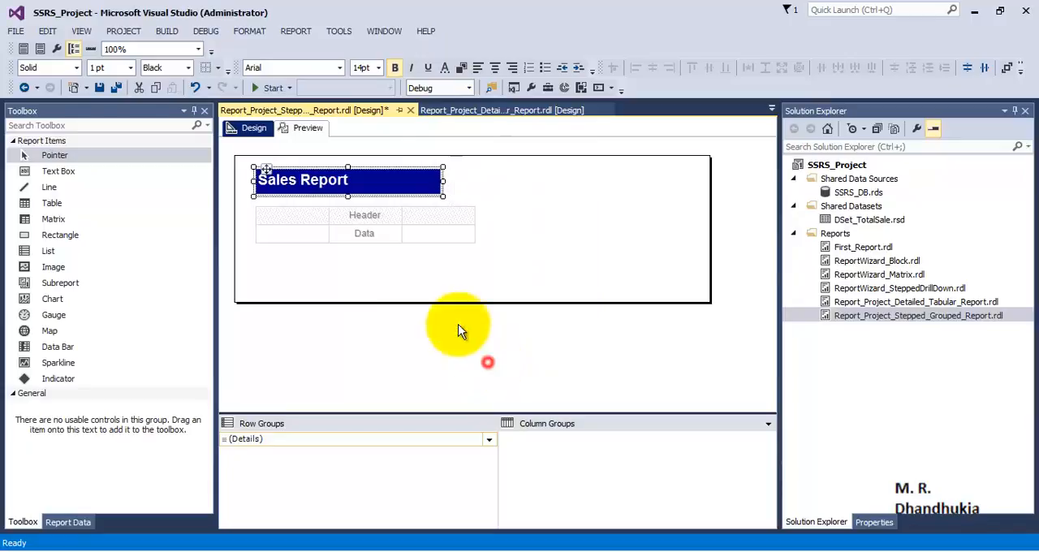
pyautogui.click(304, 249)
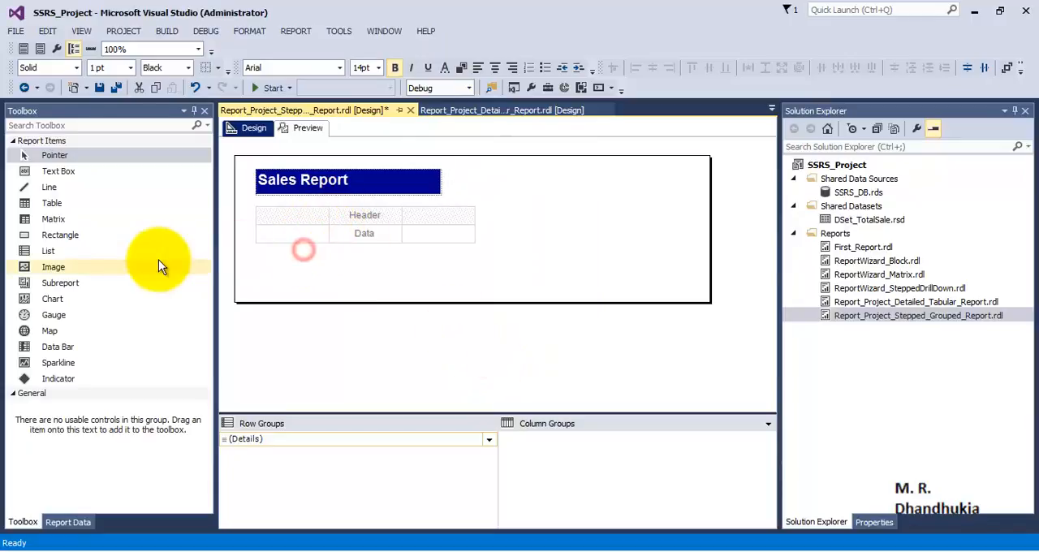
# - Fill the table columns in order with Region, Country, SalePersonFName, SalePersonLName, ProductName, ItemsSold and SoldPrice from the dataset
pyautogui.click(76, 522)
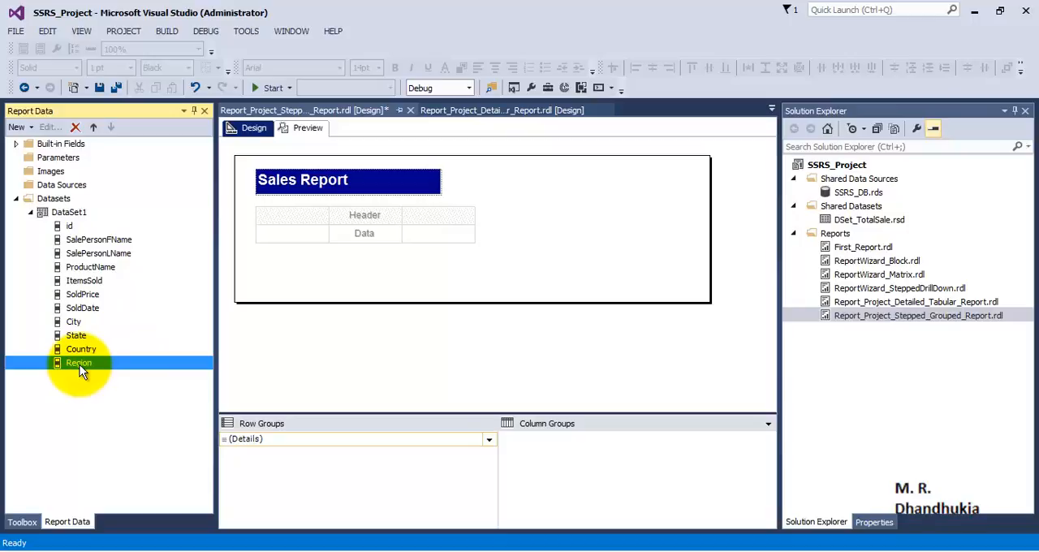
pyautogui.moveTo(79, 365); pyautogui.dragTo(295, 238)
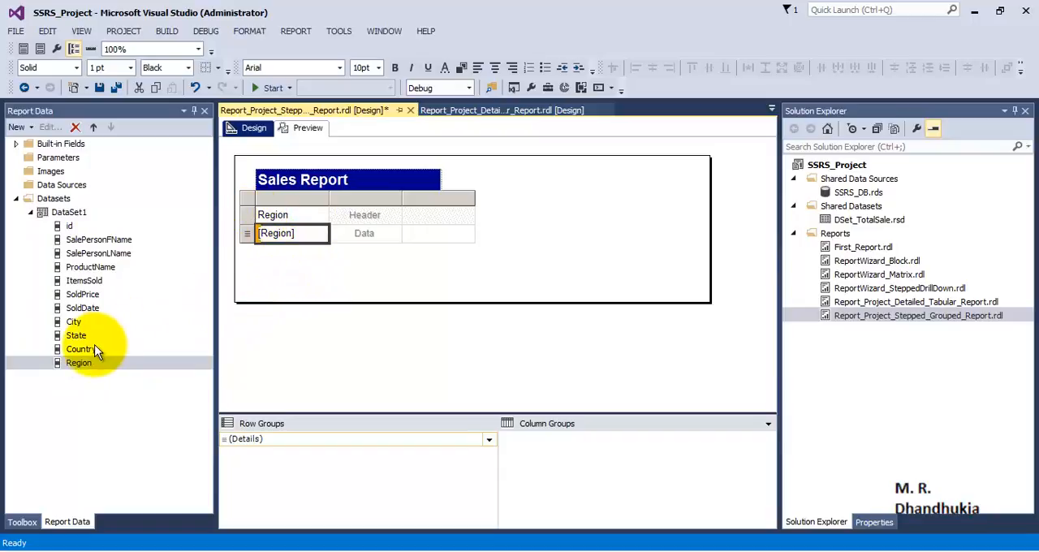
pyautogui.moveTo(90, 357); pyautogui.dragTo(384, 235)
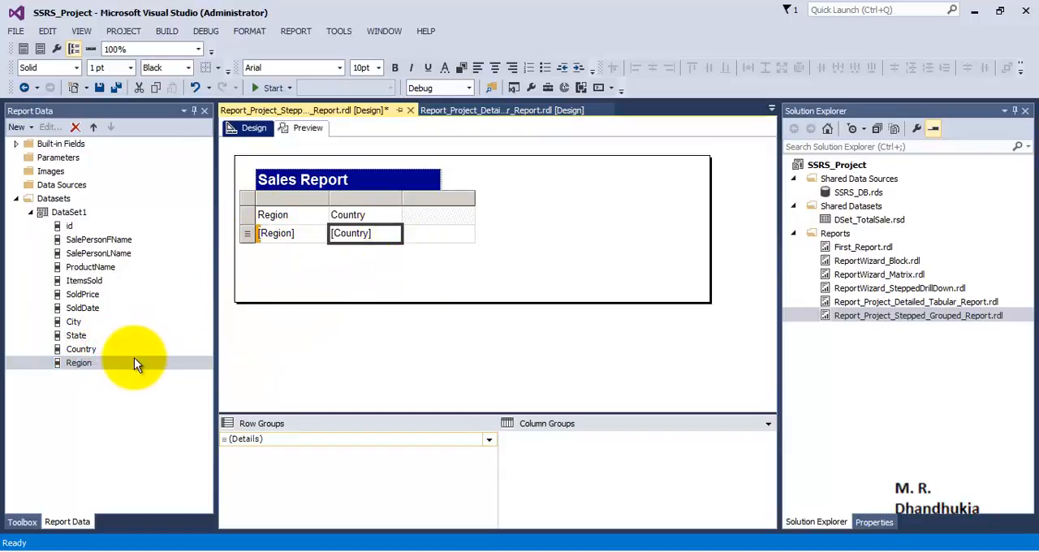
pyautogui.moveTo(87, 239); pyautogui.dragTo(420, 222)
pyautogui.moveTo(110, 253); pyautogui.dragTo(473, 230)
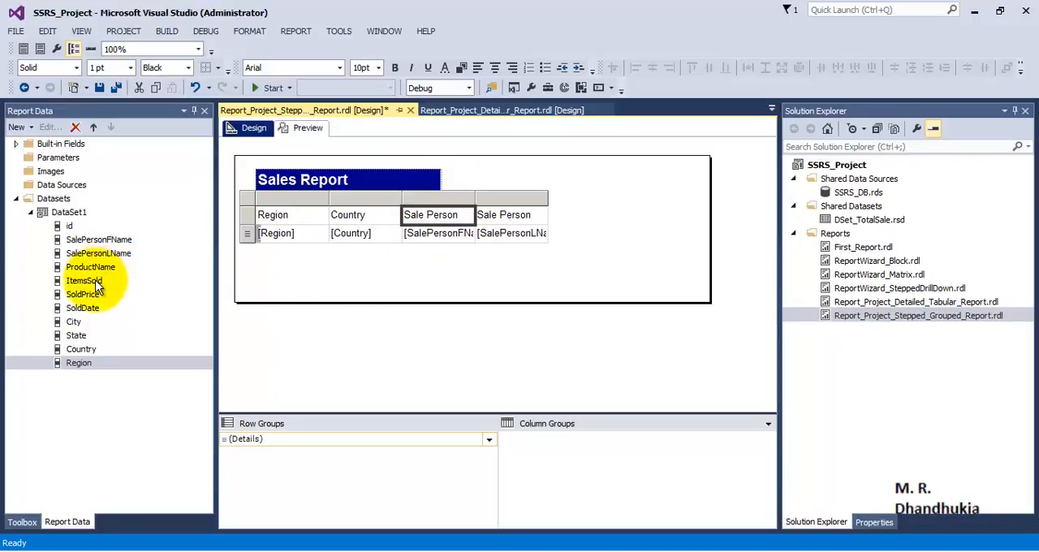
pyautogui.moveTo(98, 271); pyautogui.dragTo(548, 220)
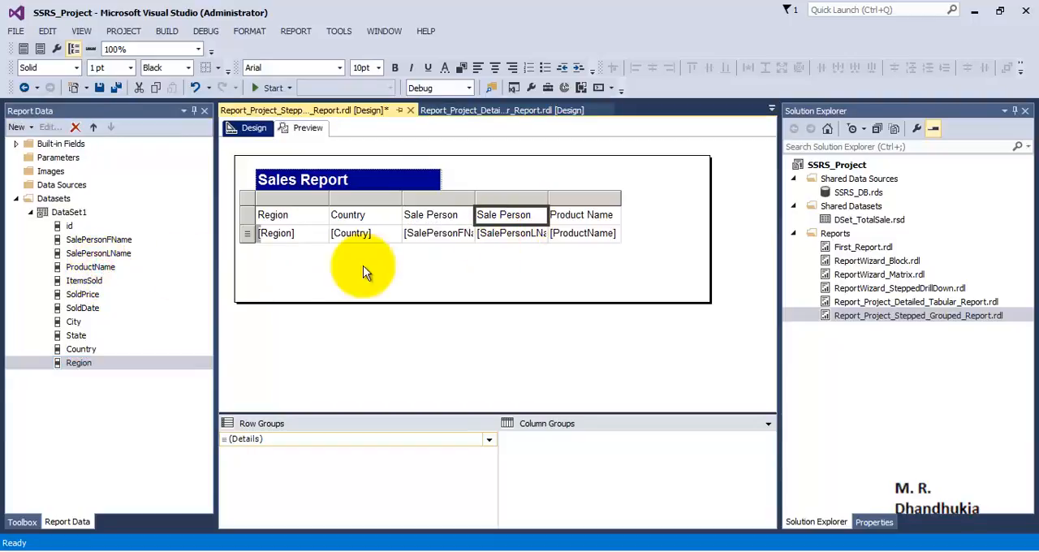
pyautogui.moveTo(90, 280); pyautogui.dragTo(617, 231)
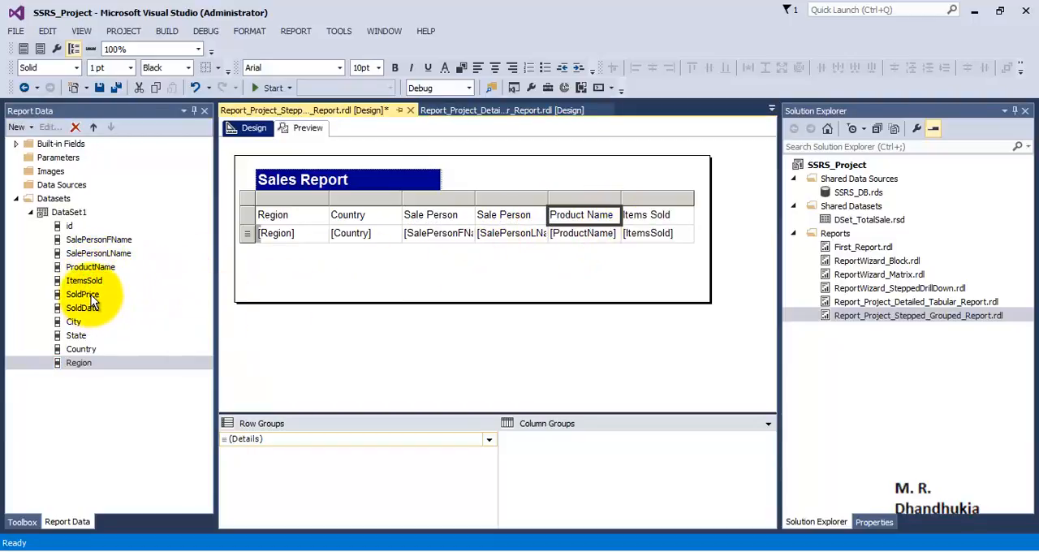
pyautogui.moveTo(91, 295); pyautogui.dragTo(671, 239)
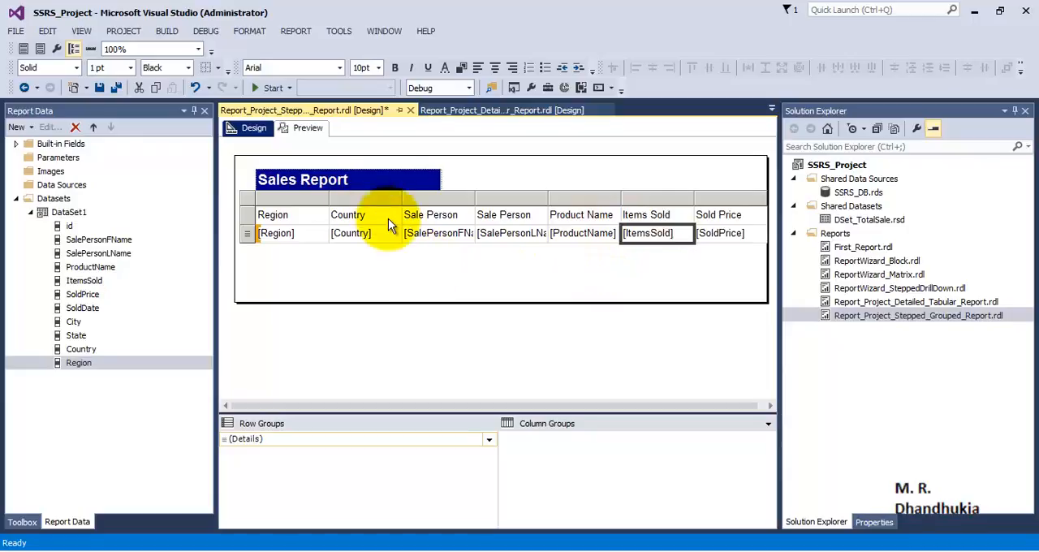
# - Format the table's header row as bold white text on a dark blue background
pyautogui.click(251, 214)
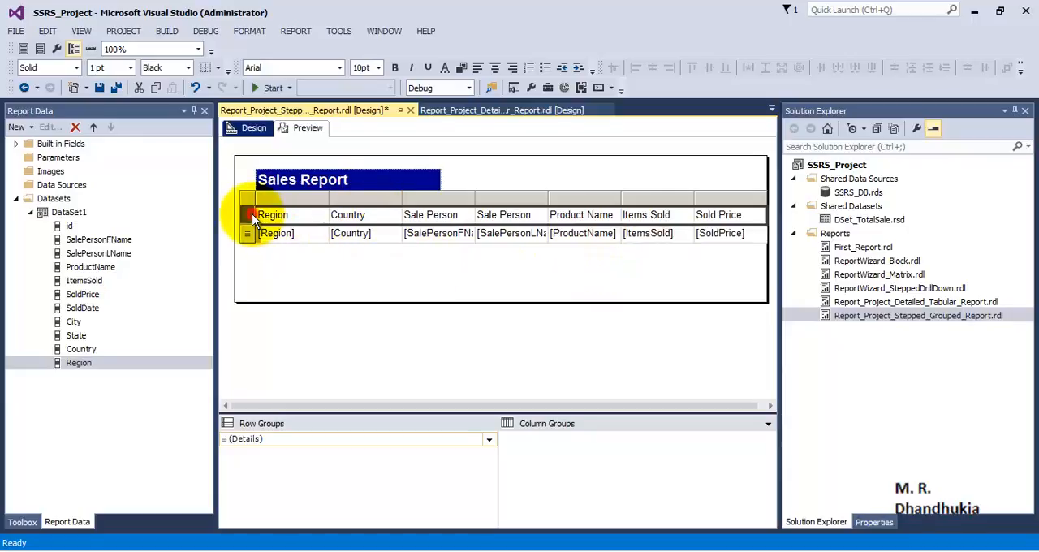
pyautogui.click(395, 68)
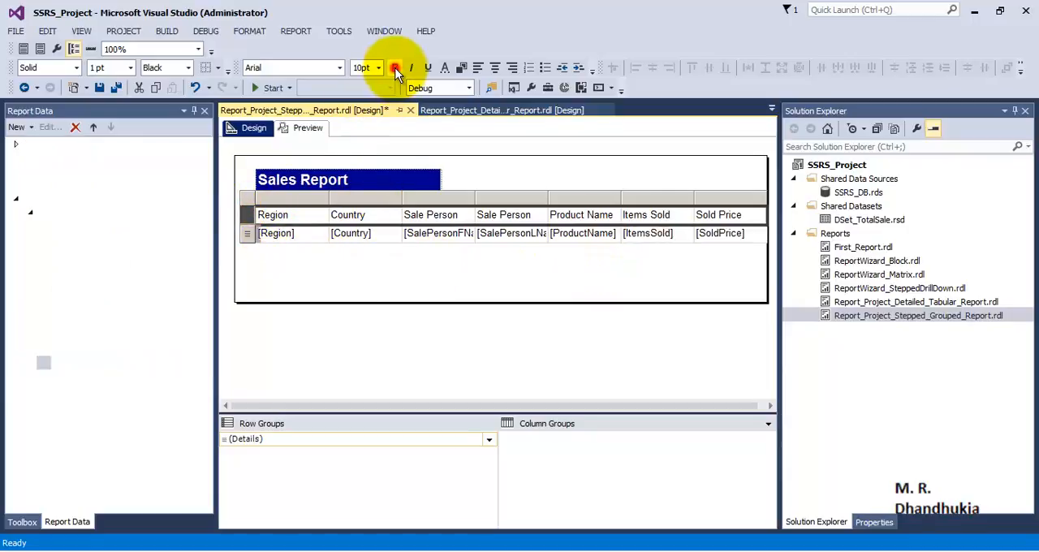
pyautogui.click(462, 67)
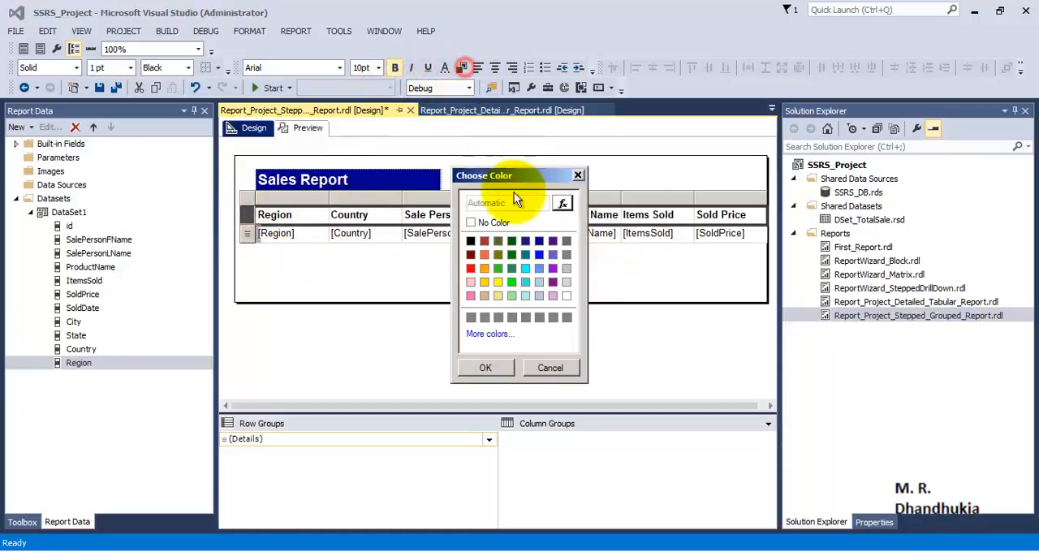
pyautogui.click(539, 240)
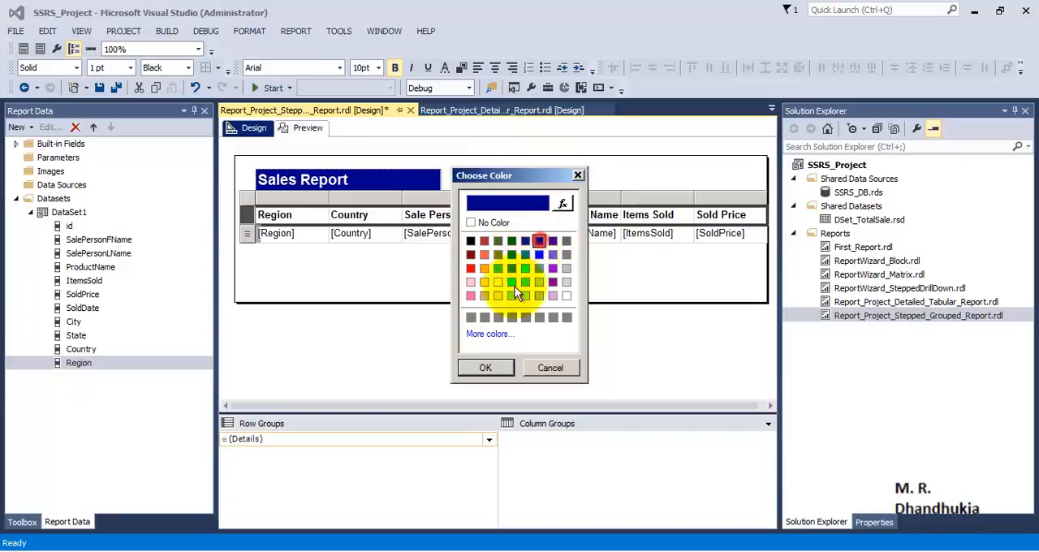
pyautogui.click(486, 368)
pyautogui.click(444, 68)
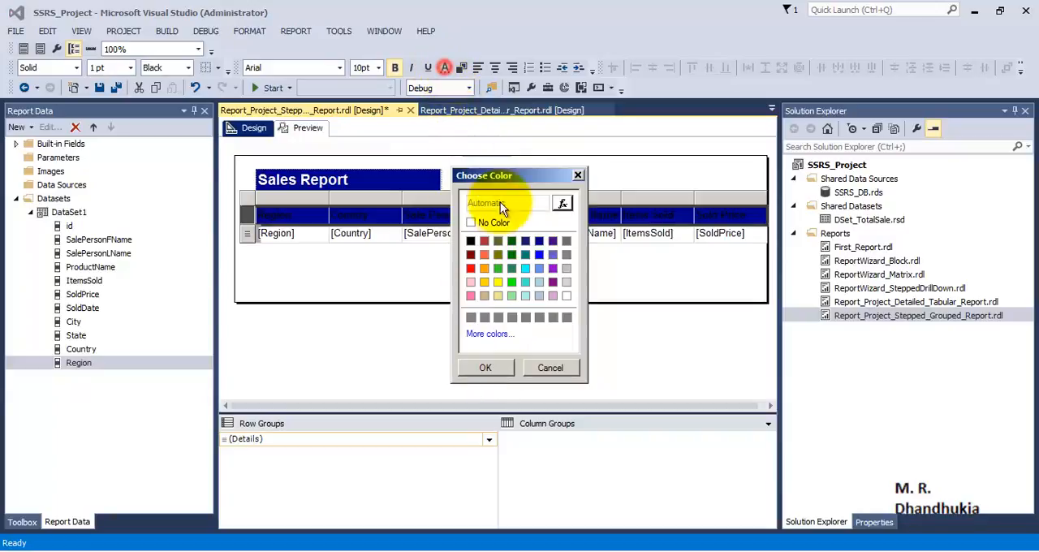
pyautogui.click(566, 295)
pyautogui.click(486, 367)
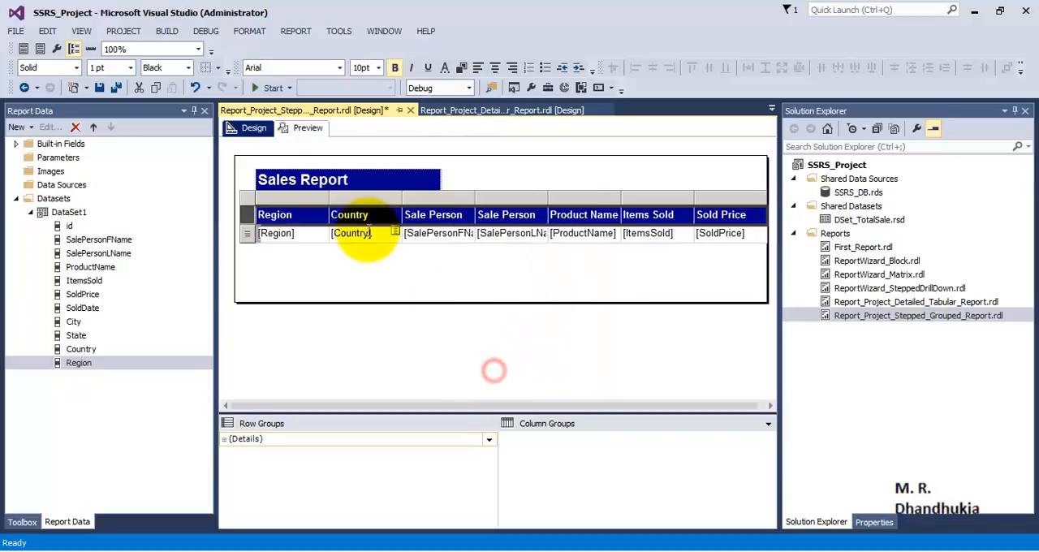
# - Preview the rendered sales report and return to its design view
pyautogui.click(307, 129)
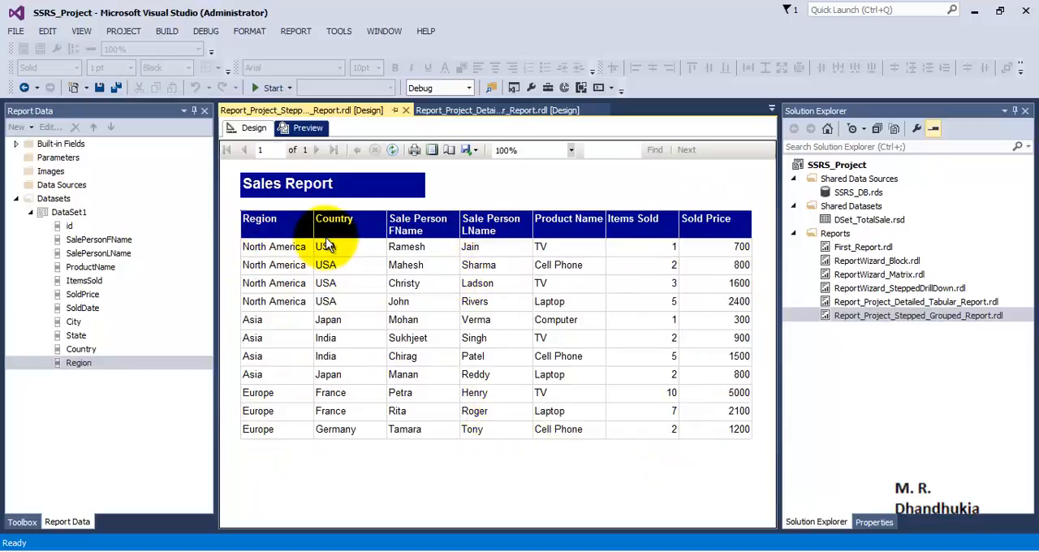
pyautogui.click(254, 127)
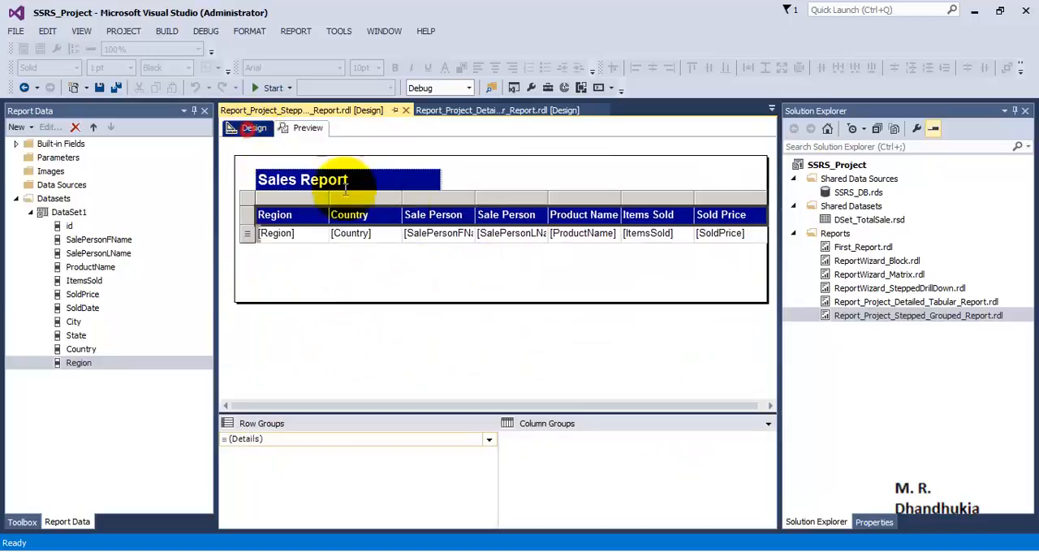
# - Rename the Sale Person FName column header to First Name
pyautogui.click(438, 220)
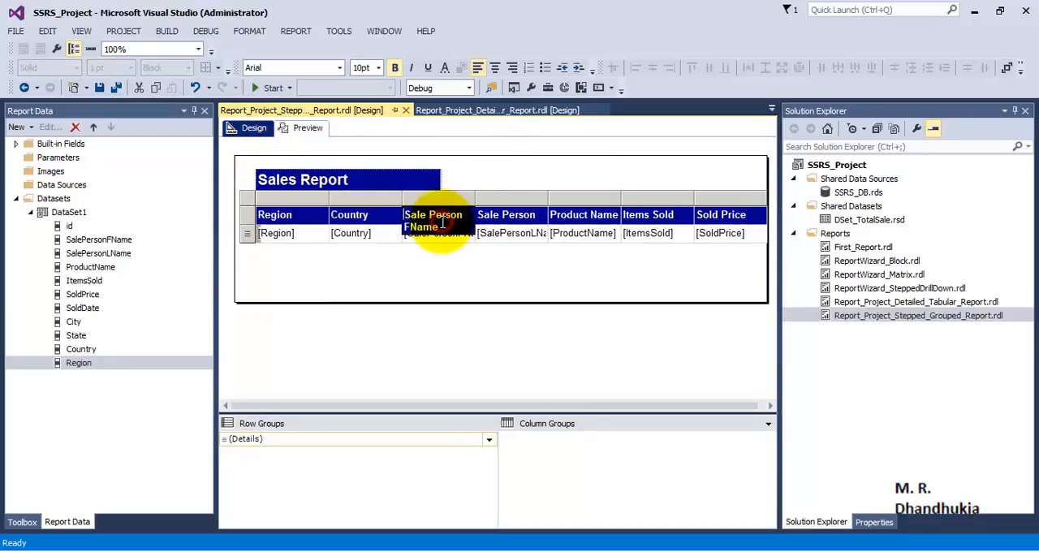
pyautogui.moveTo(464, 216); pyautogui.dragTo(398, 221)
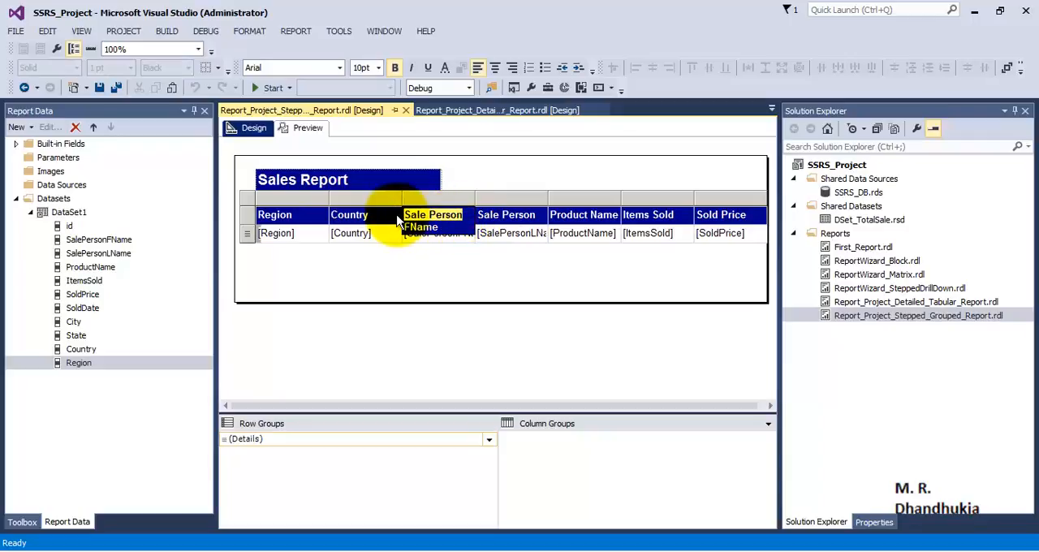
pyautogui.press('Delete')
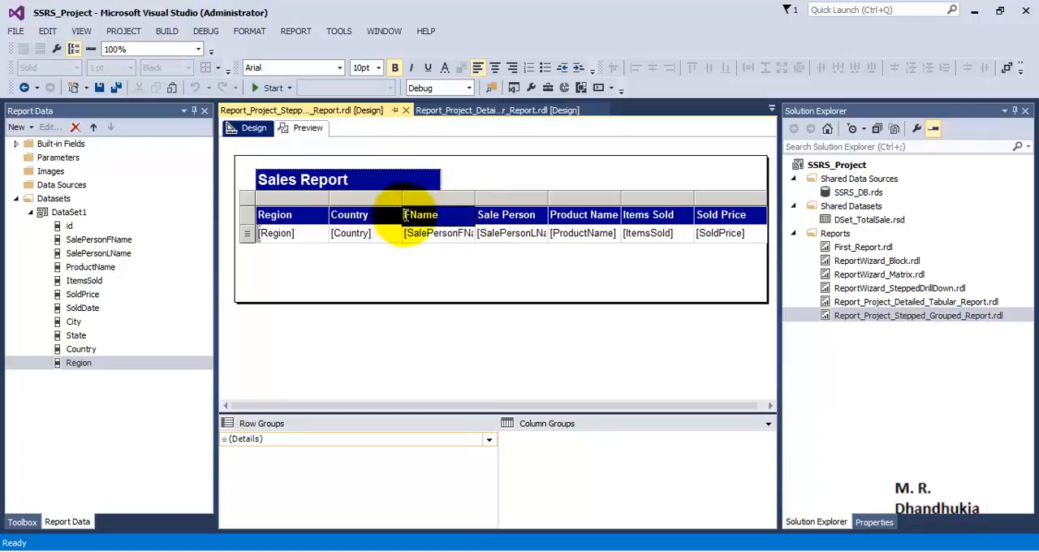
pyautogui.click(401, 218)
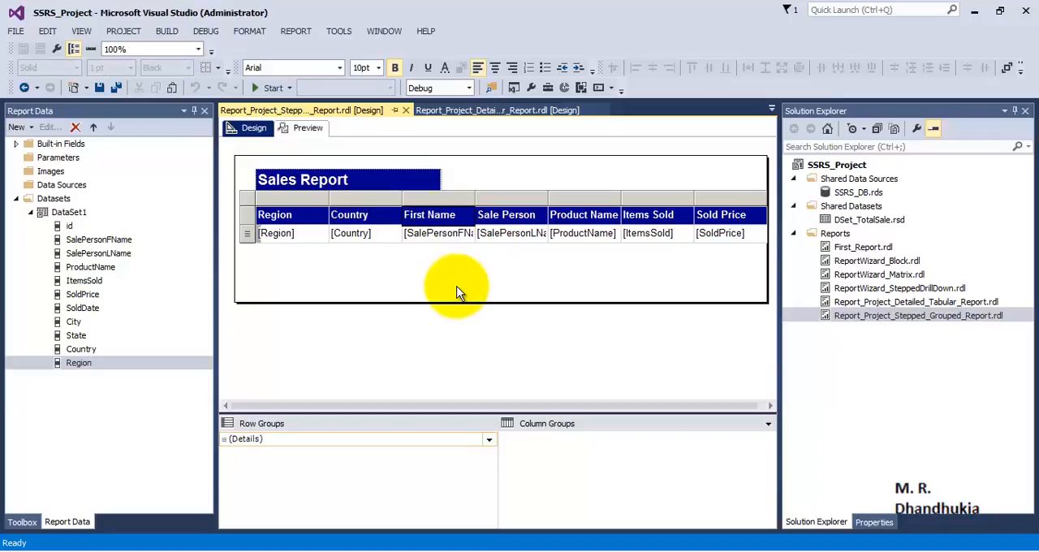
# - Rename the Sale Person LName column header to Last Name
pyautogui.click(515, 212)
pyautogui.click(527, 214)
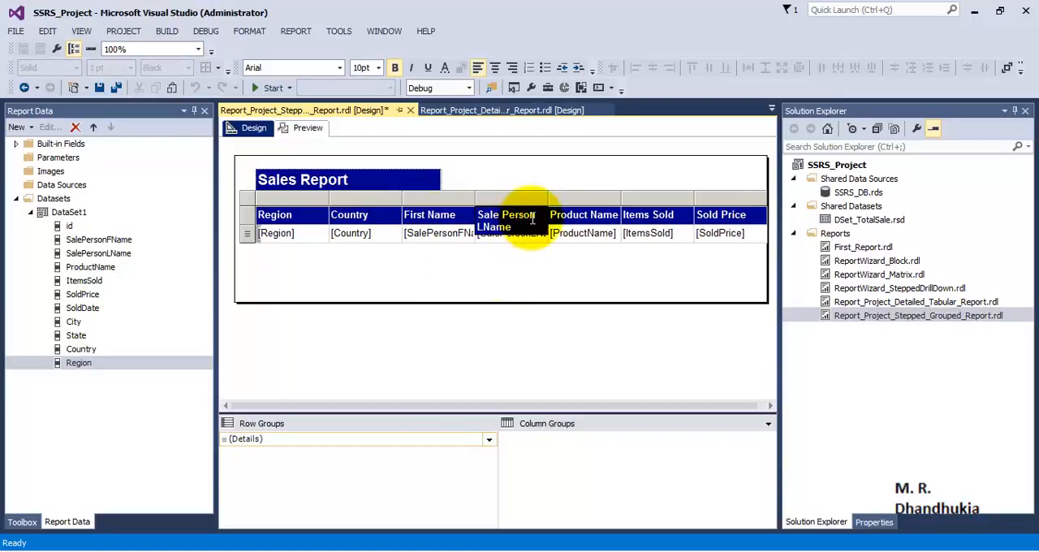
pyautogui.moveTo(532, 217); pyautogui.dragTo(452, 203)
pyautogui.press('Delete')
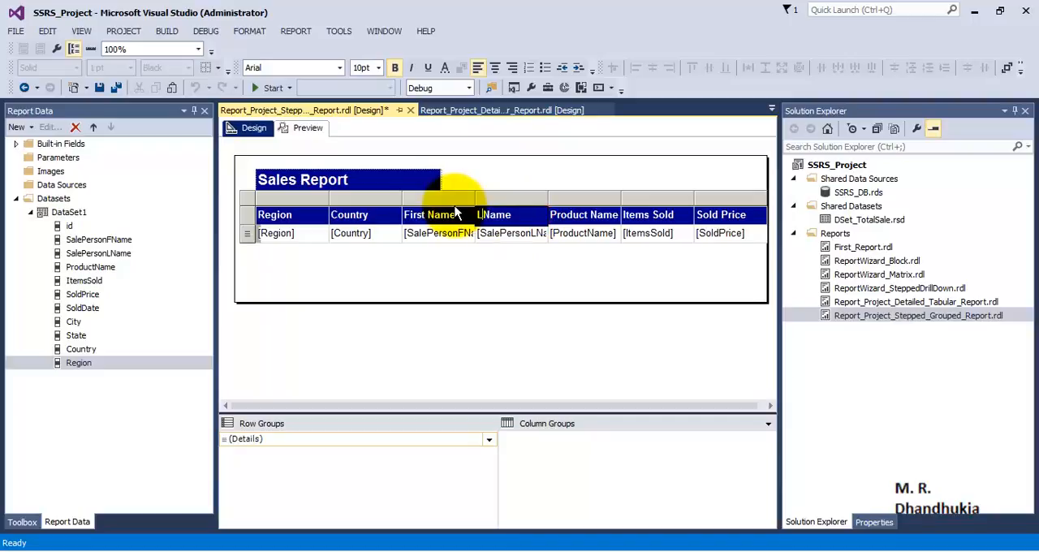
pyautogui.click(428, 261)
# - Preview the report with its shortened name headers, return to design view and save all files
pyautogui.click(305, 128)
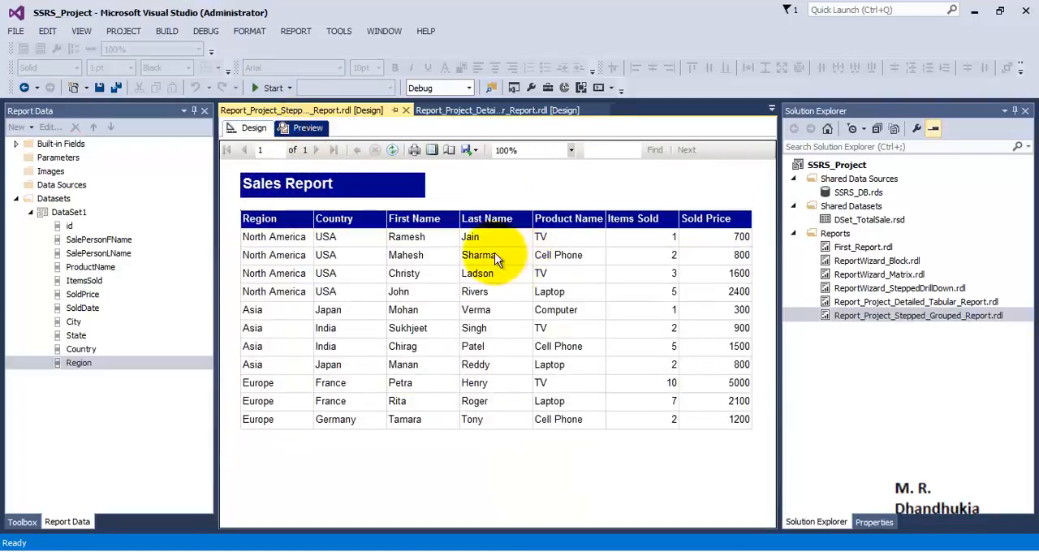
pyautogui.click(256, 127)
pyautogui.click(116, 88)
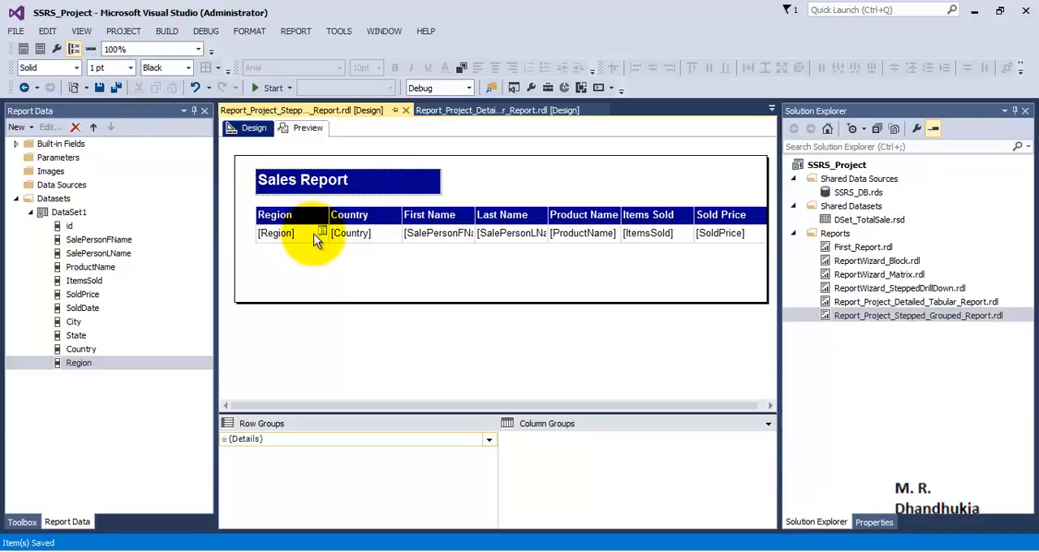
# - Add a parent row group above the details row, grouped by Region and with a group header
pyautogui.click(276, 235)
pyautogui.click(248, 234)
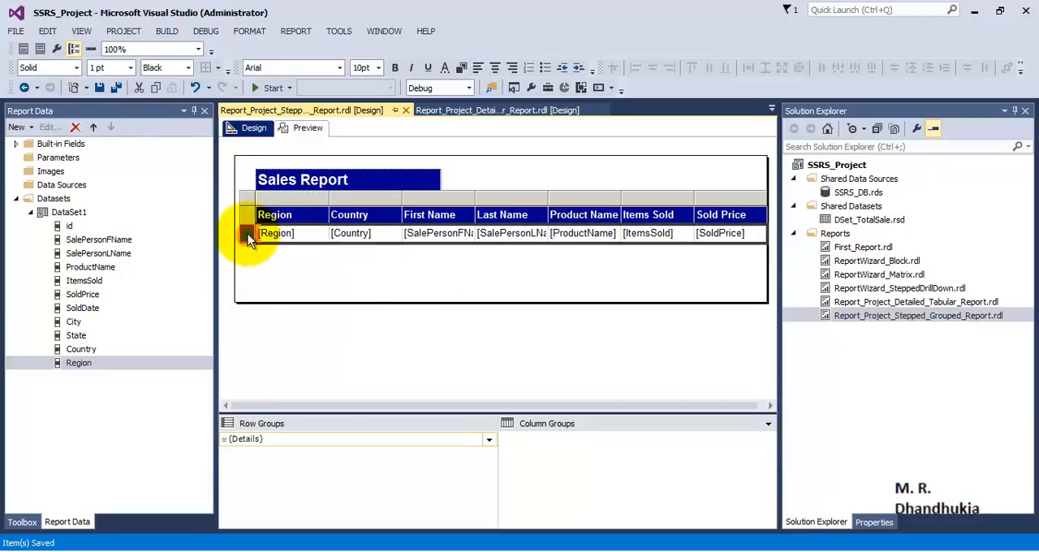
pyautogui.rightClick(248, 234)
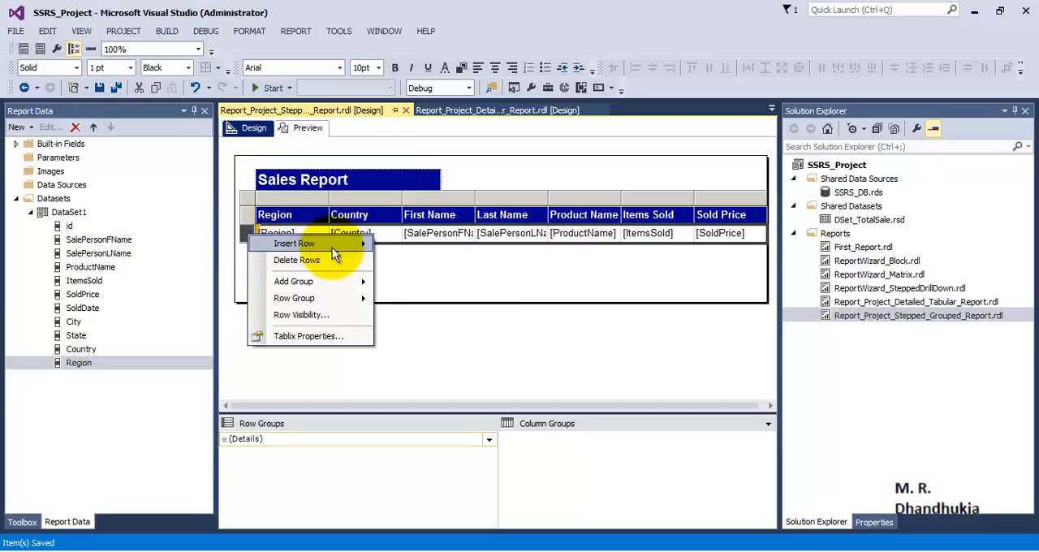
pyautogui.moveTo(332, 246)
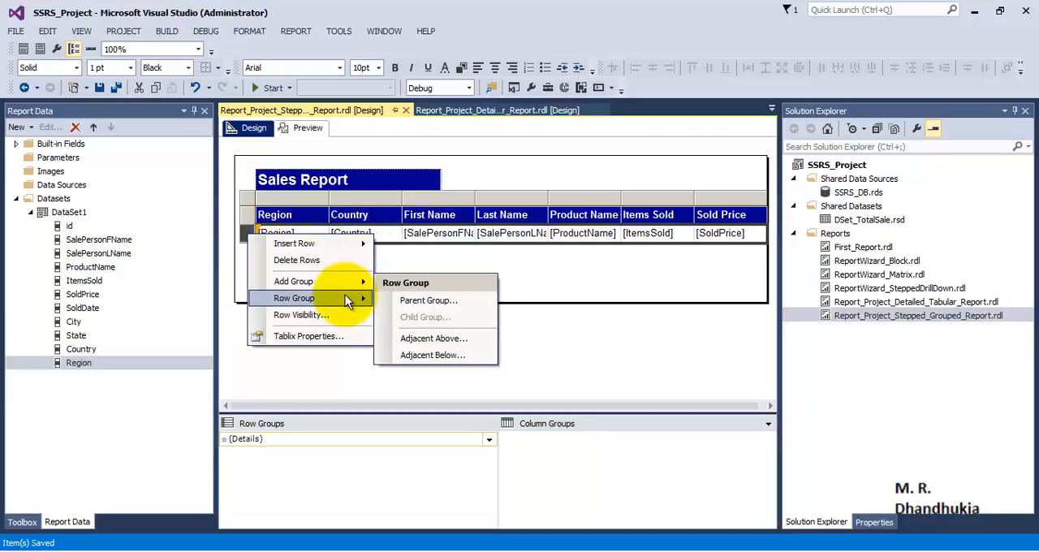
pyautogui.moveTo(346, 295)
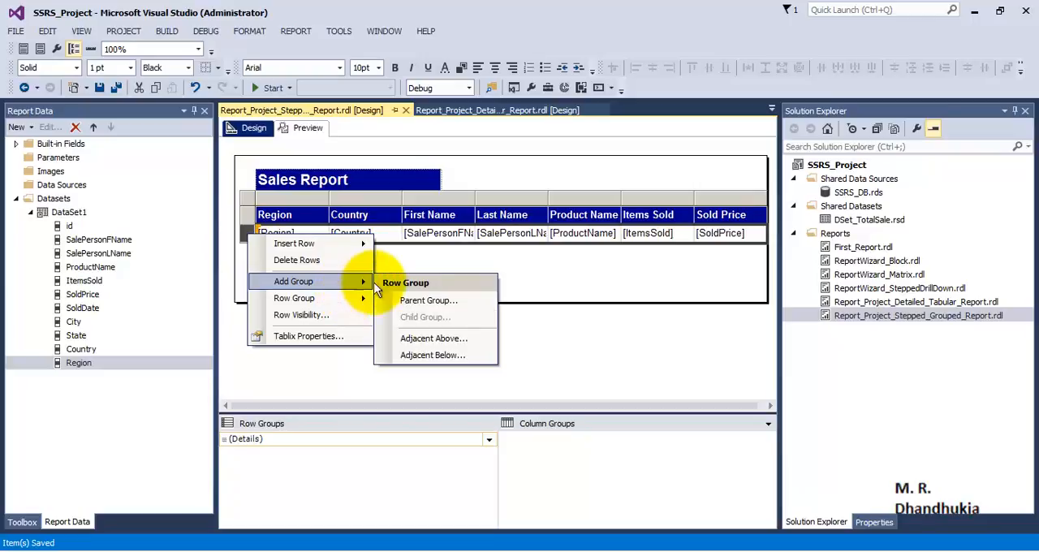
pyautogui.click(432, 302)
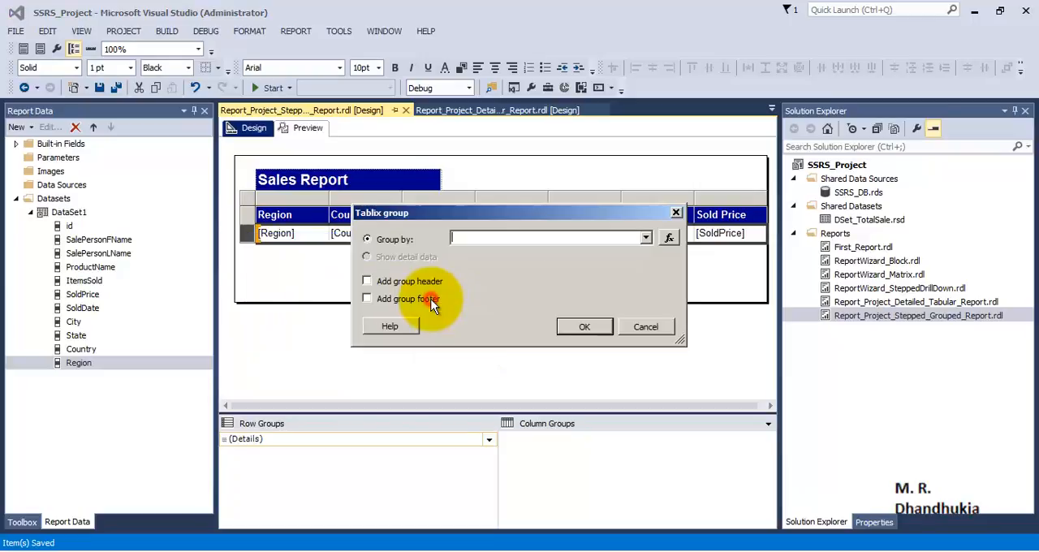
pyautogui.click(646, 238)
pyautogui.click(501, 348)
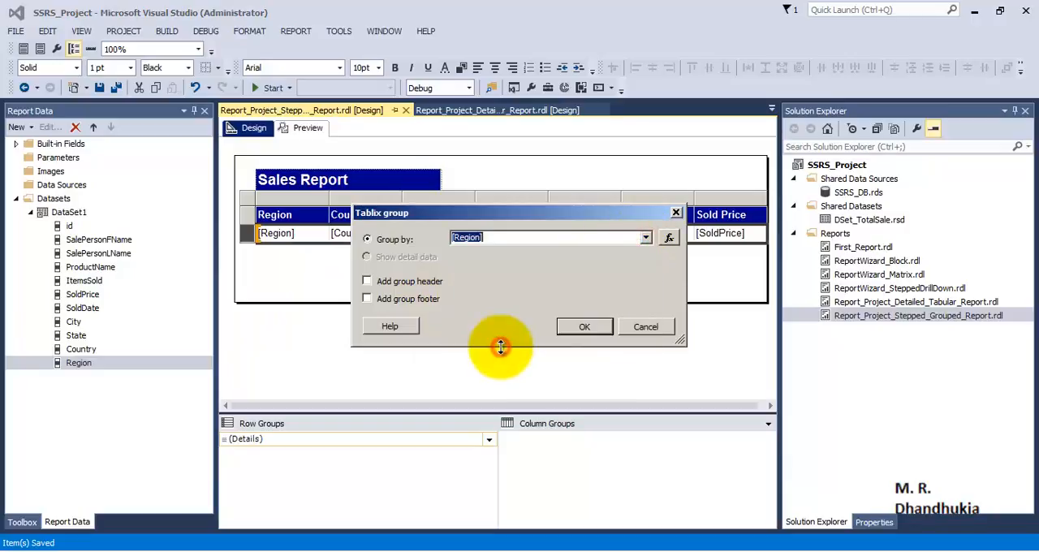
pyautogui.click(366, 281)
pyautogui.click(586, 328)
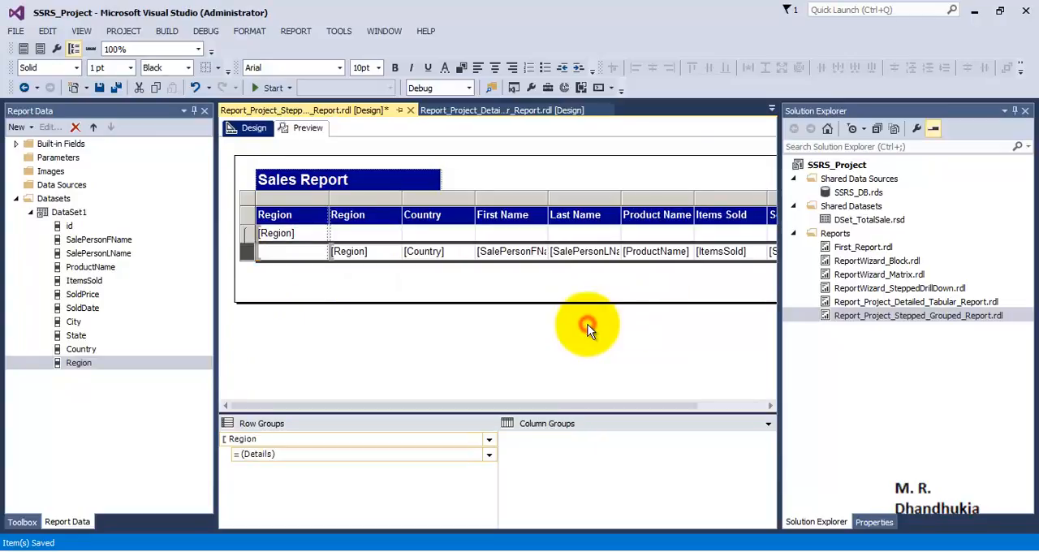
# - Preview the report grouped by Region and return to its design view
pyautogui.click(305, 129)
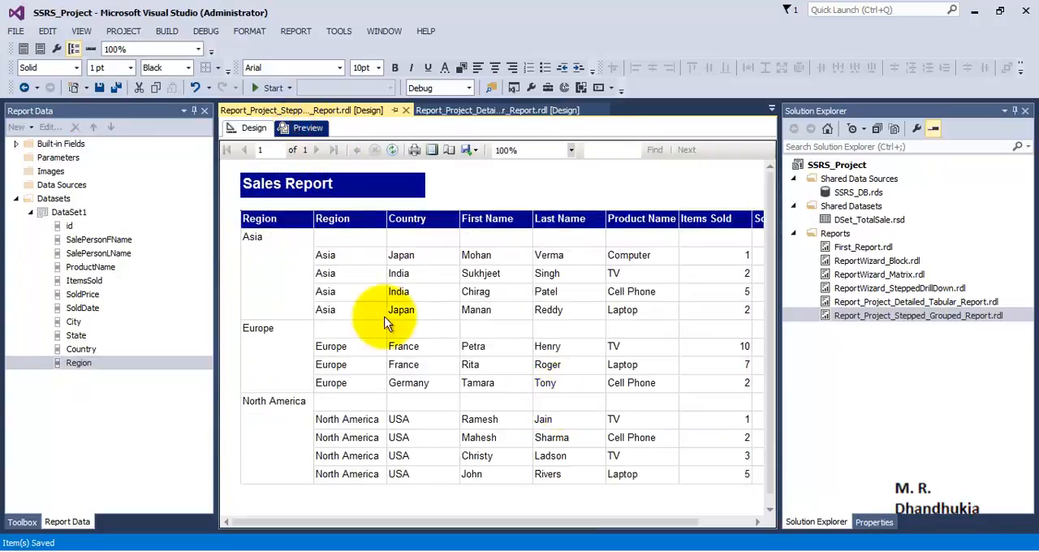
pyautogui.scroll(-1, 295, 447)
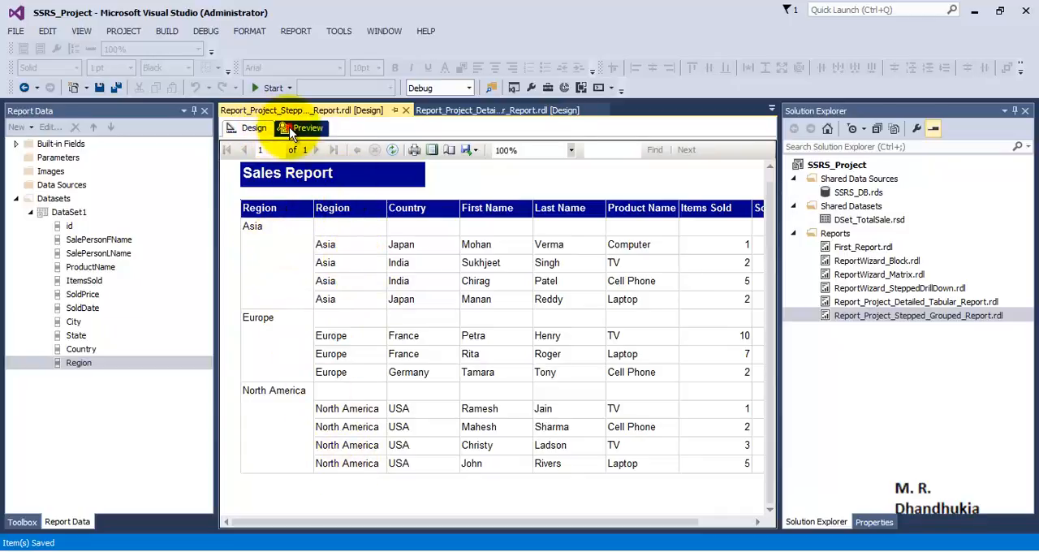
pyautogui.click(251, 128)
# - Delete the duplicate Region column that belongs to the details row
pyautogui.click(347, 251)
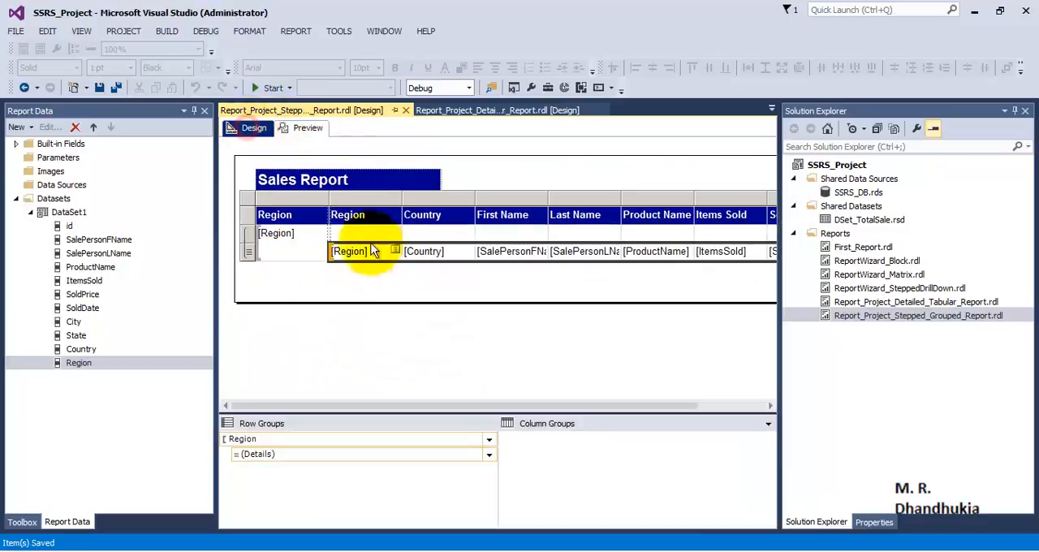
pyautogui.rightClick(362, 197)
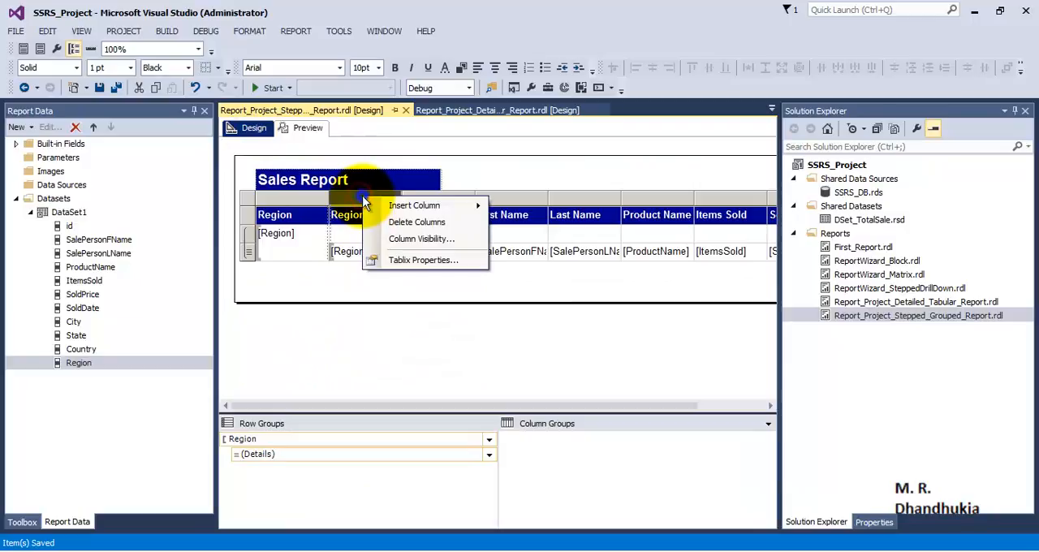
pyautogui.click(400, 228)
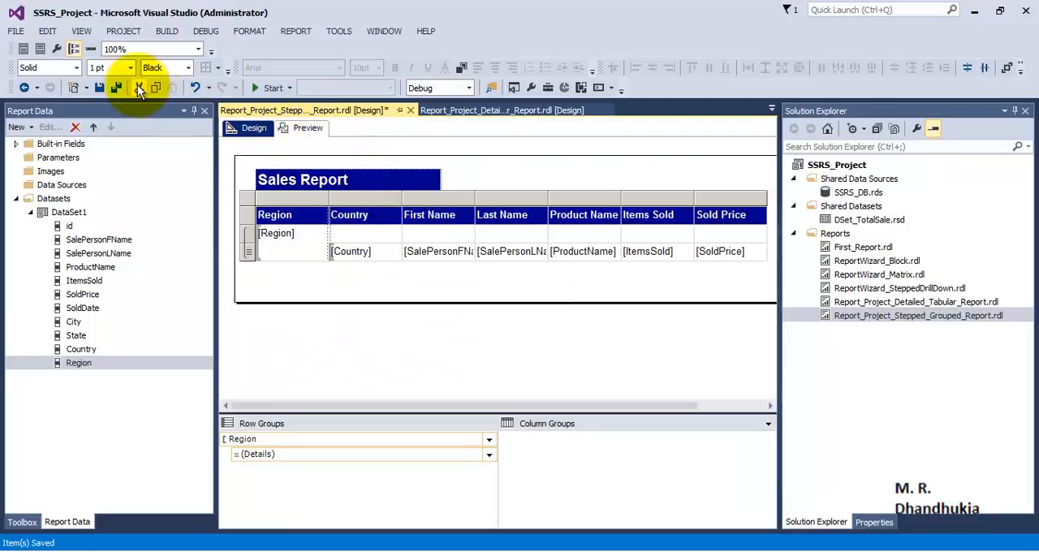
# - Save the report, preview it with the single Region column and return to design view
pyautogui.click(99, 88)
pyautogui.click(304, 129)
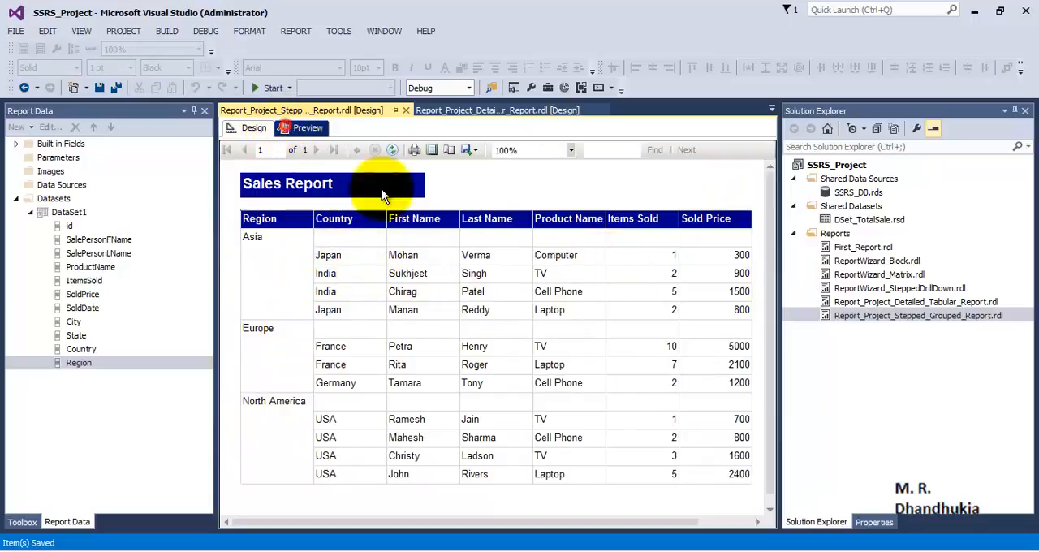
pyautogui.click(254, 127)
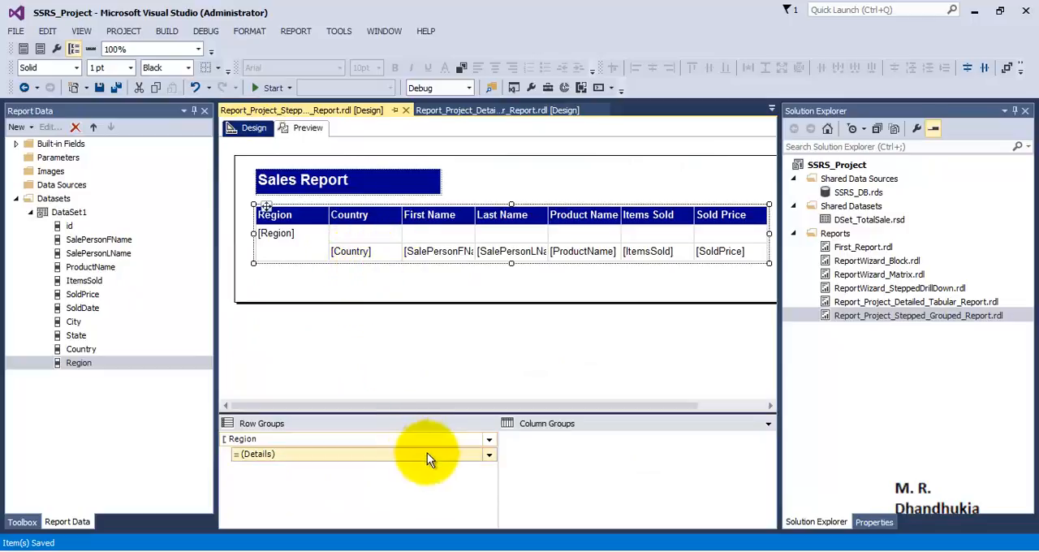
# - Add a child group inside the Region row group, grouped by Country and with a group header
pyautogui.click(490, 441)
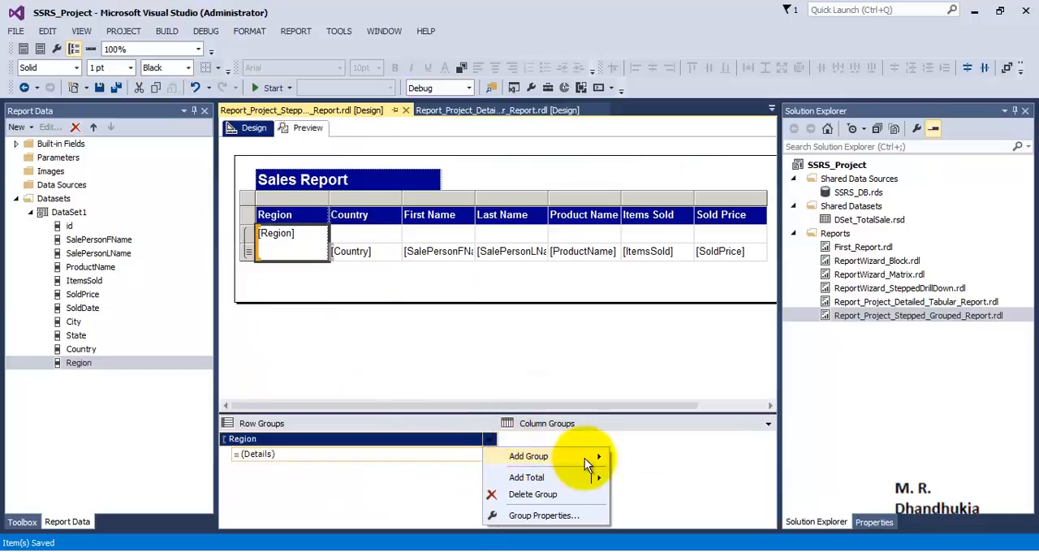
pyautogui.moveTo(585, 458)
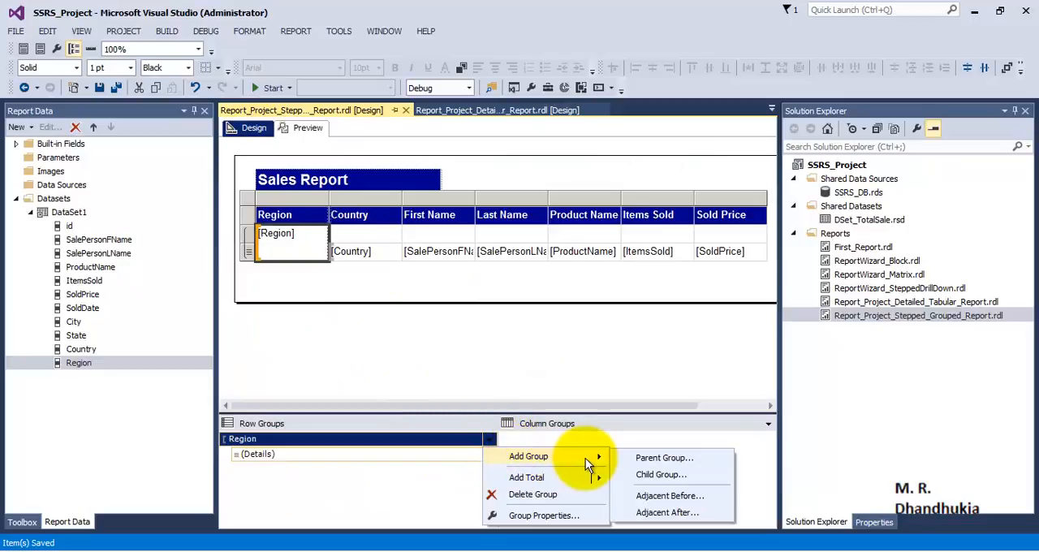
pyautogui.click(673, 476)
pyautogui.click(646, 238)
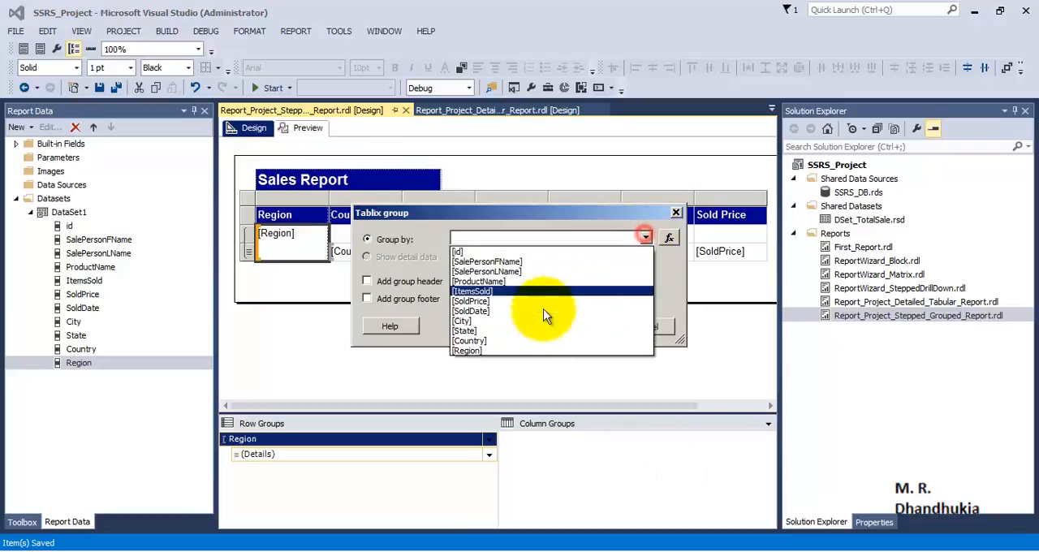
pyautogui.click(508, 342)
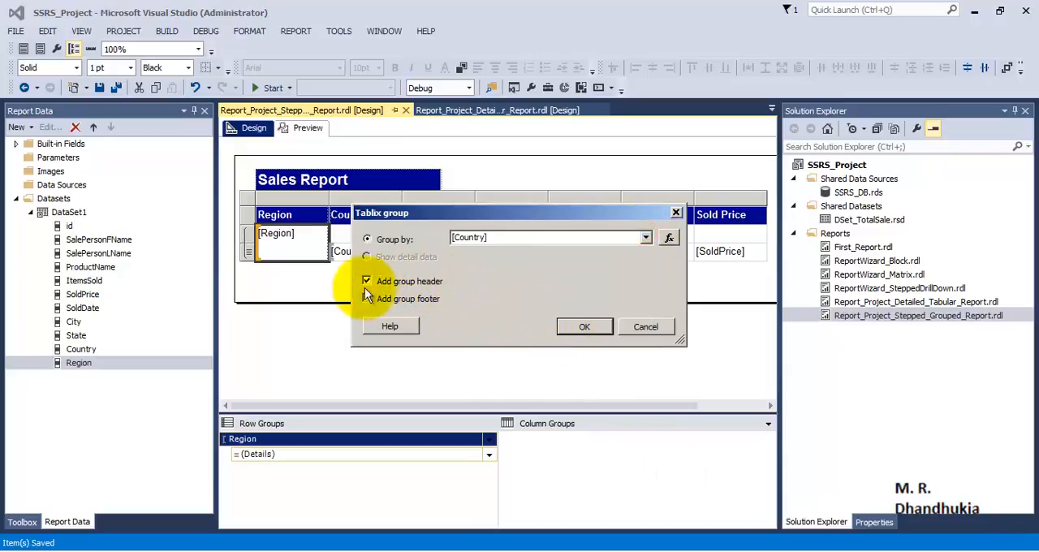
pyautogui.click(582, 329)
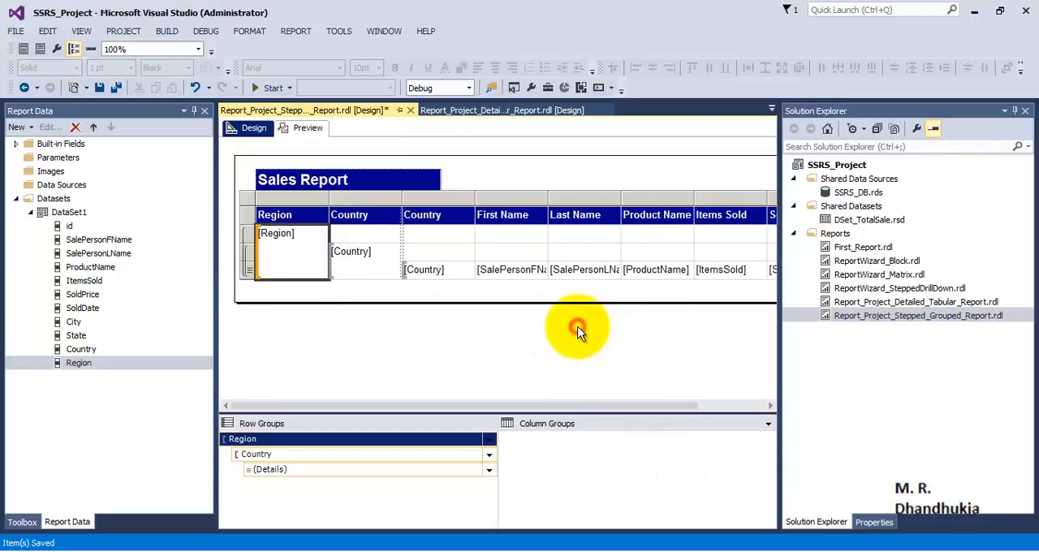
# - Save all files, examine the nested Region and Country grouping in the preview and return to design view
pyautogui.click(117, 88)
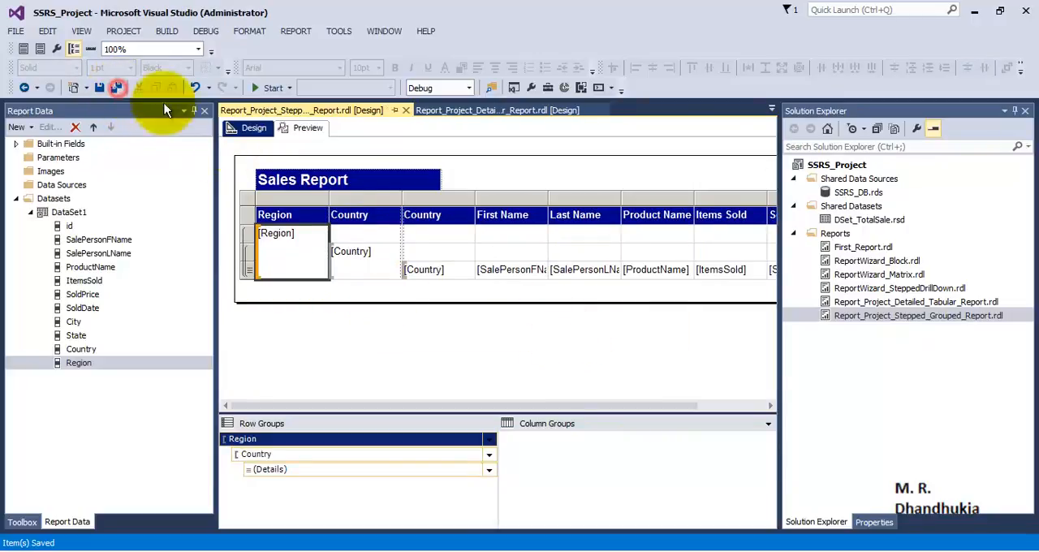
pyautogui.click(300, 129)
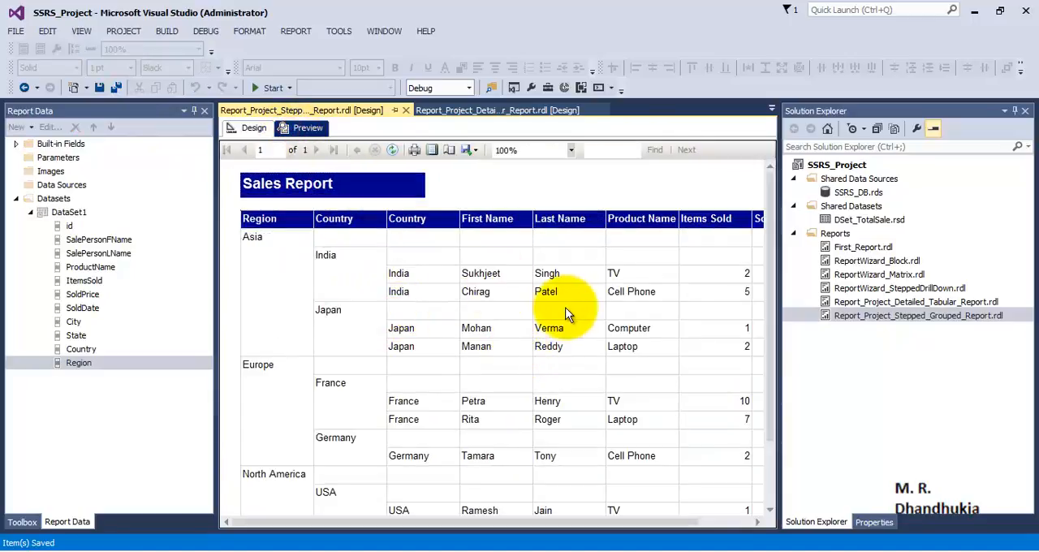
pyautogui.scroll(-3, 569, 315)
pyautogui.scroll(3, 569, 315)
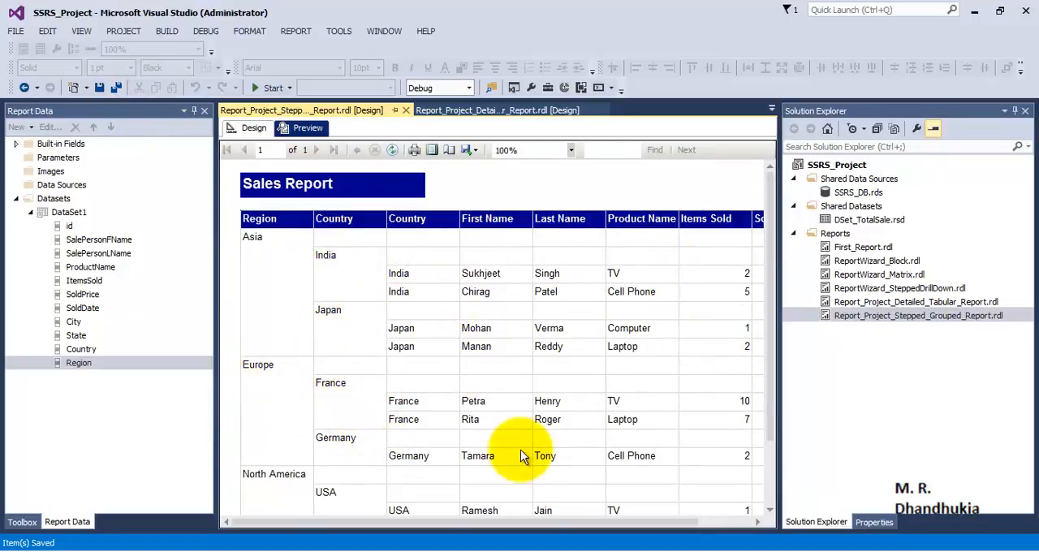
pyautogui.scroll(-2, 504, 448)
pyautogui.scroll(2, 301, 325)
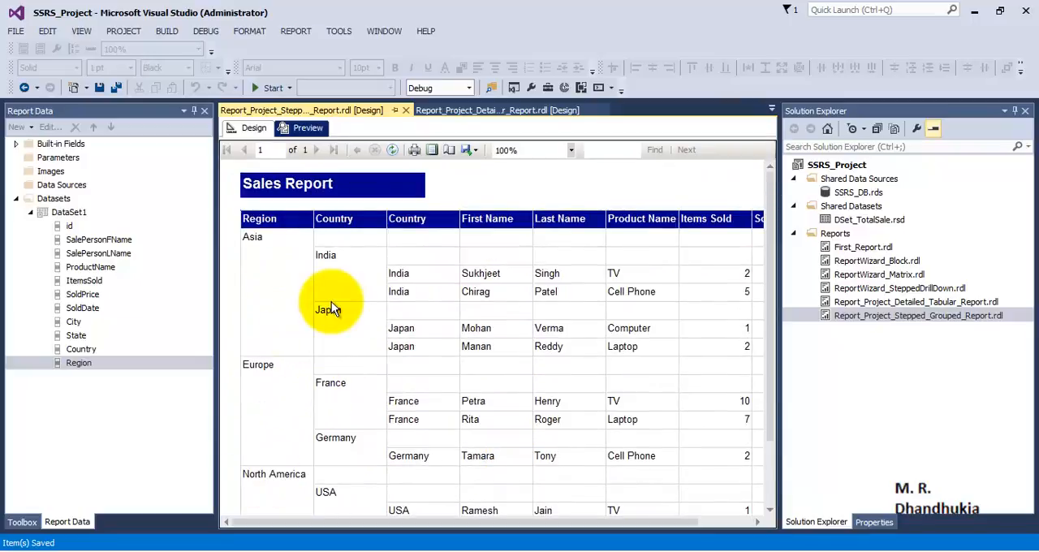
pyautogui.click(245, 130)
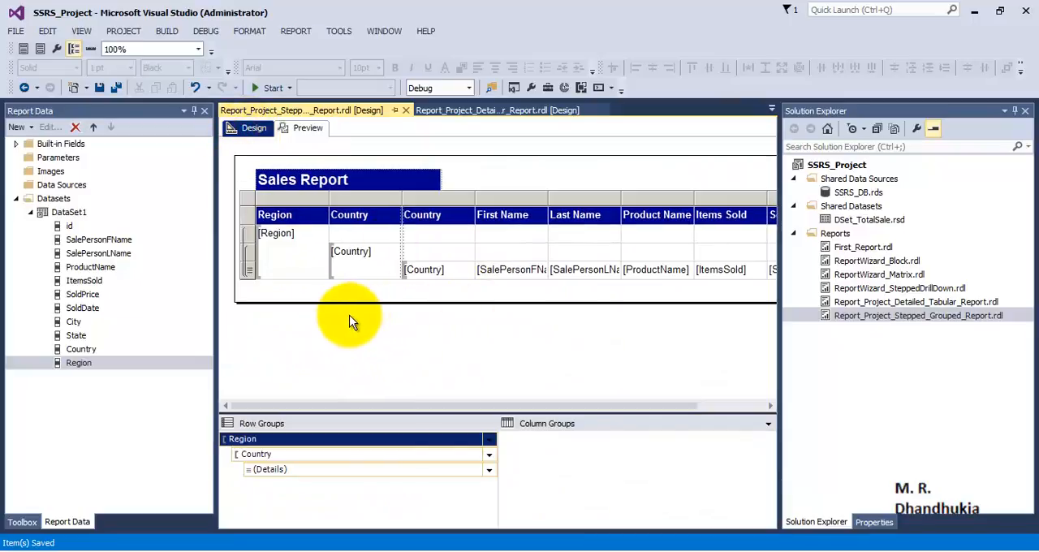
# - Format the Region group cell's text as bold and white
pyautogui.click(297, 260)
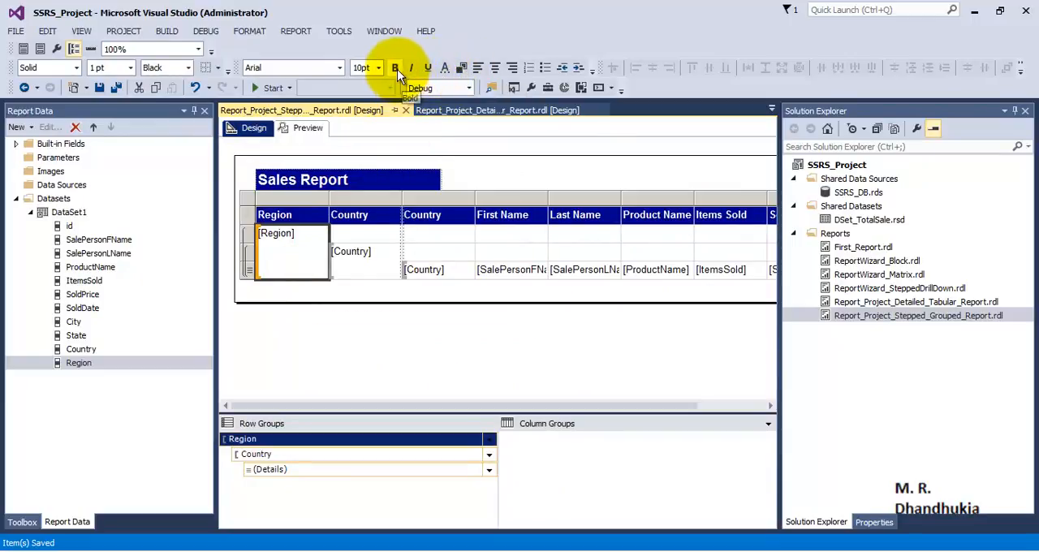
pyautogui.click(397, 69)
pyautogui.click(461, 68)
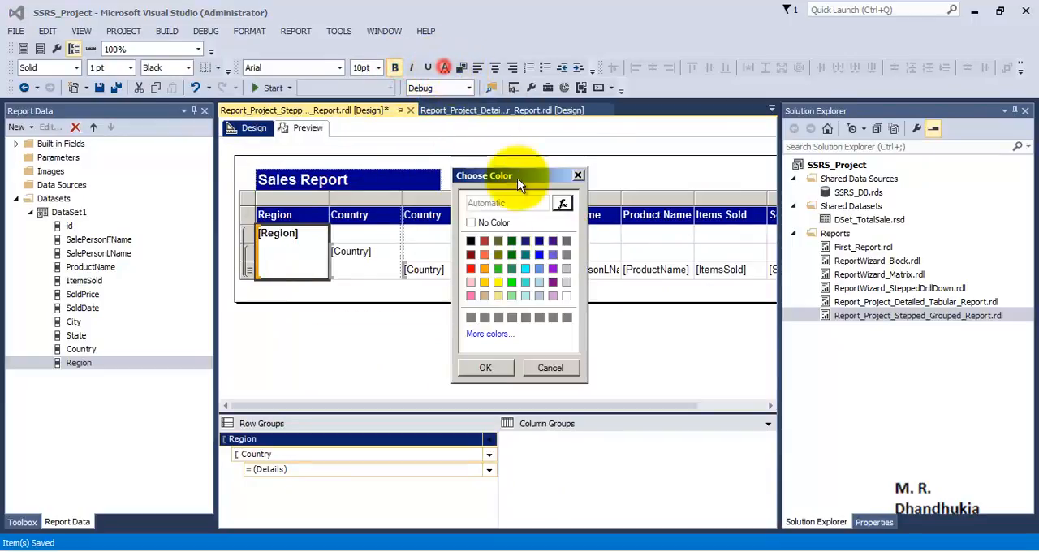
pyautogui.click(567, 295)
pyautogui.click(486, 367)
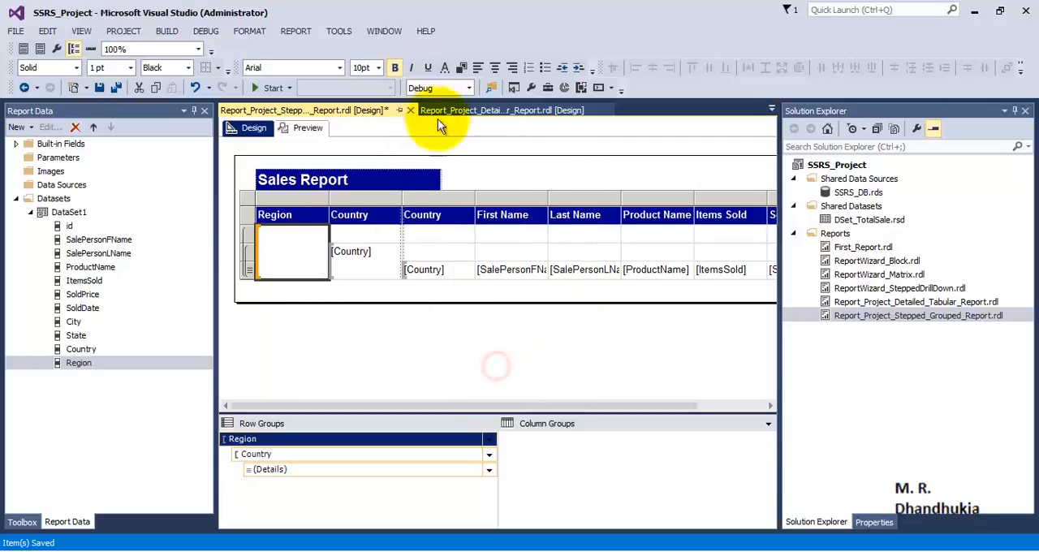
# - Set the Region group cell's background to blue
pyautogui.click(462, 68)
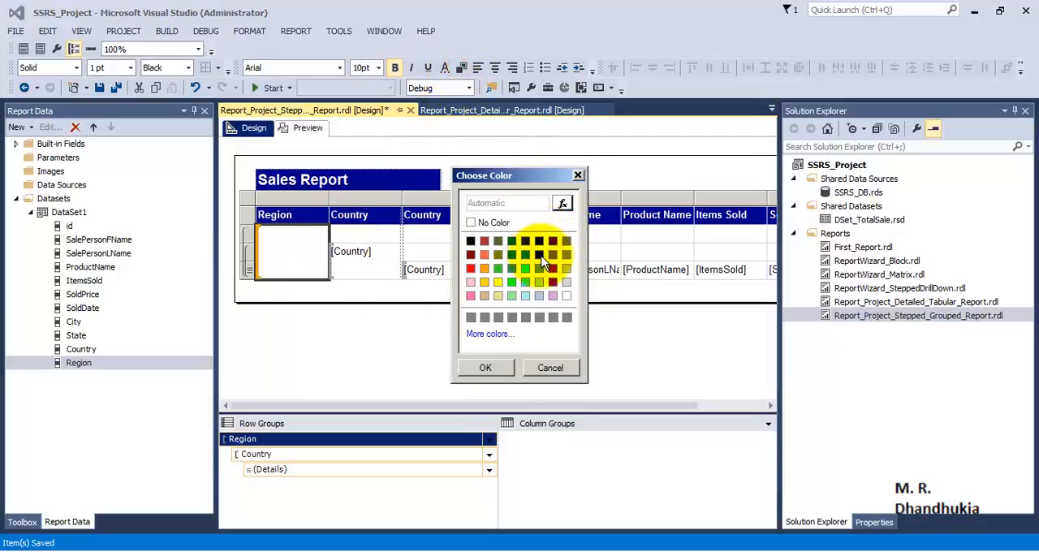
pyautogui.click(485, 368)
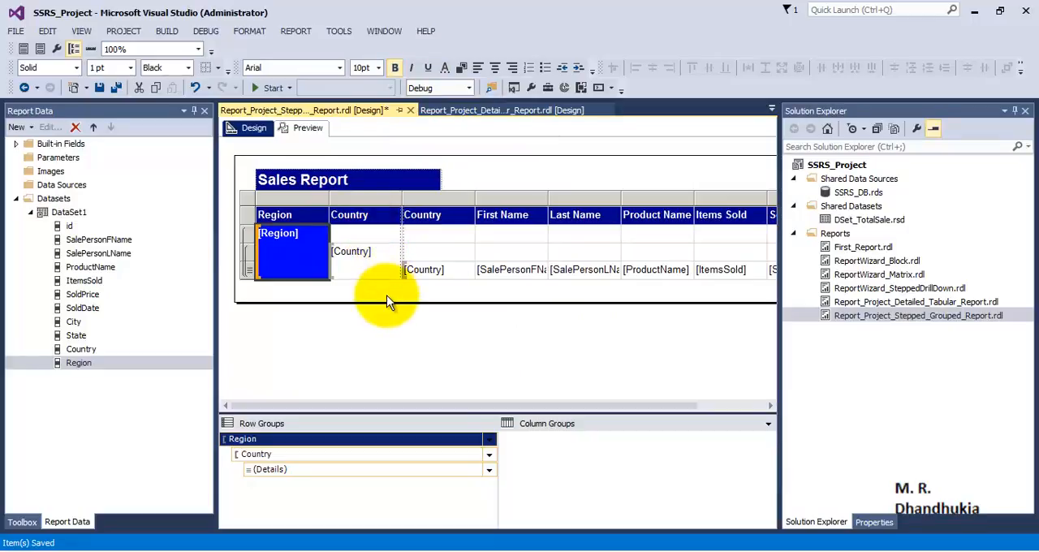
pyautogui.doubleClick(349, 255)
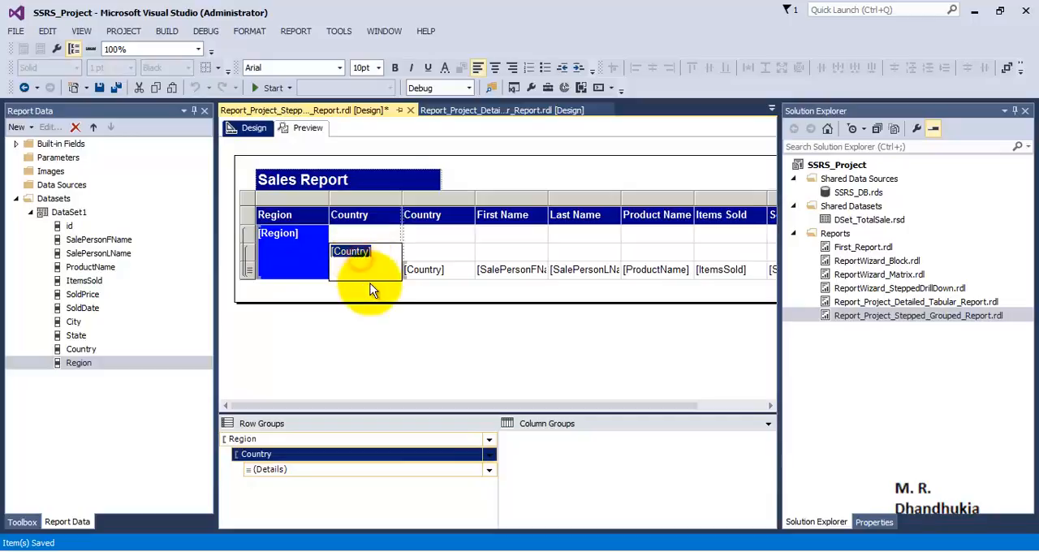
pyautogui.click(370, 286)
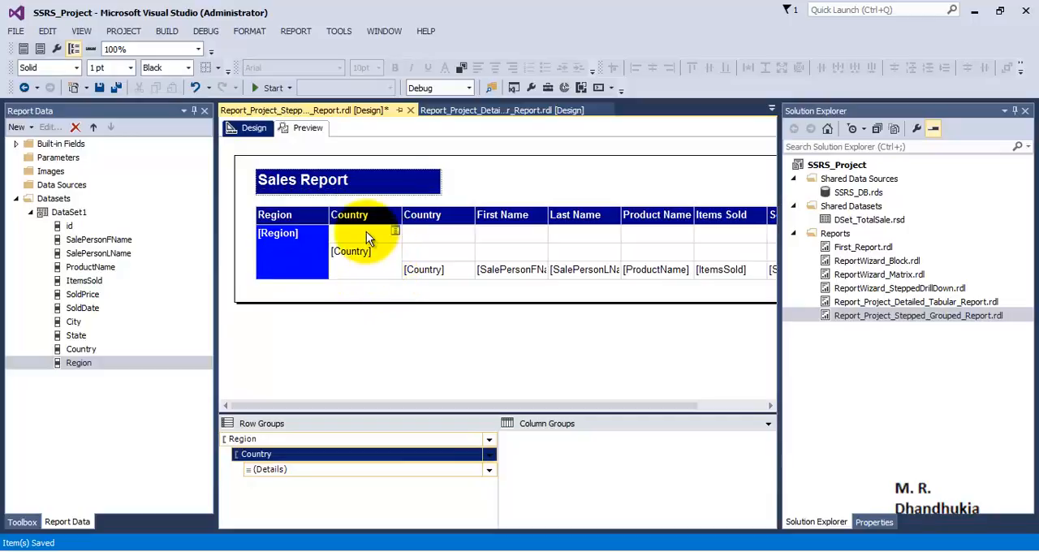
# - Format the empty Region header row cells, from Country through Sold Price, as bold with a blue background
pyautogui.click(366, 233)
pyautogui.keyDown('shift'); pyautogui.click(434, 236); pyautogui.keyUp('shift')
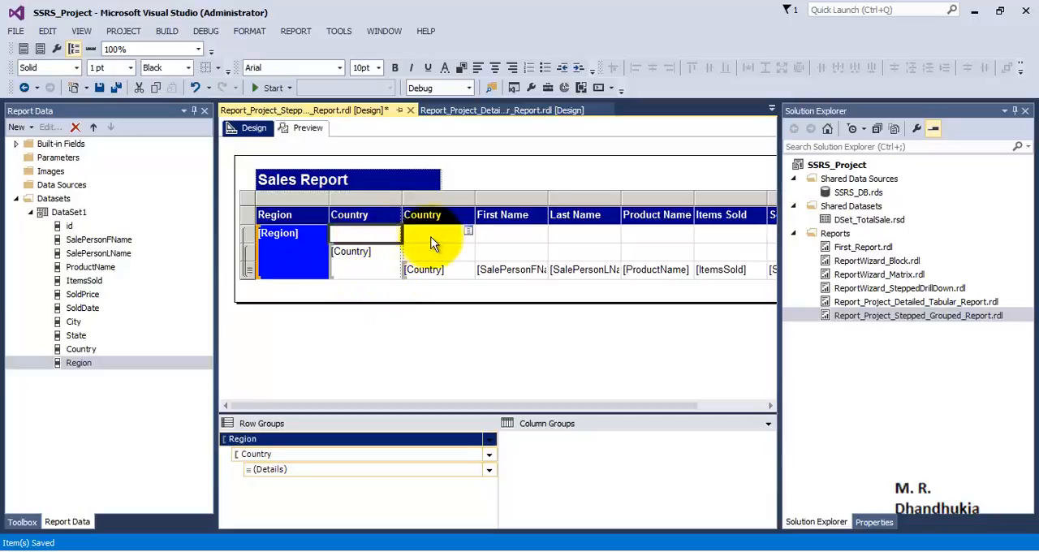
pyautogui.keyDown('shift'); pyautogui.click(642, 234); pyautogui.keyUp('shift')
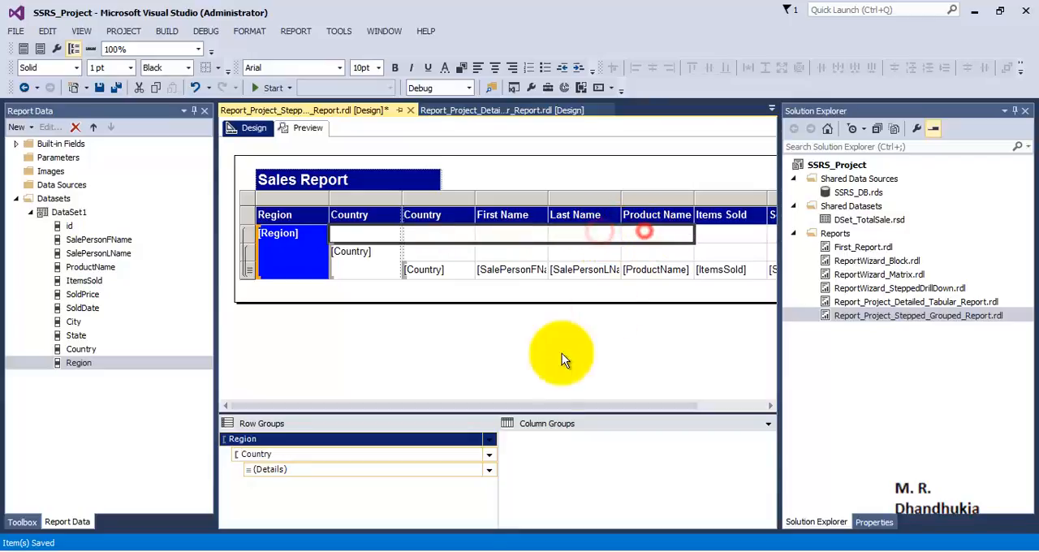
pyautogui.keyDown('shift'); pyautogui.click(721, 234); pyautogui.keyUp('shift')
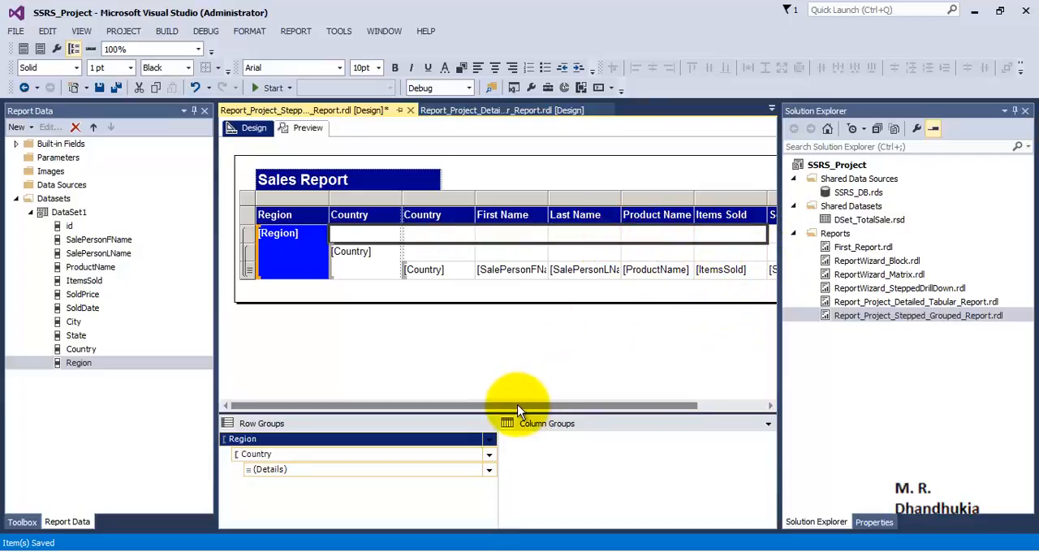
pyautogui.moveTo(518, 405); pyautogui.dragTo(596, 405)
pyautogui.keyDown('shift'); pyautogui.click(705, 235); pyautogui.keyUp('shift')
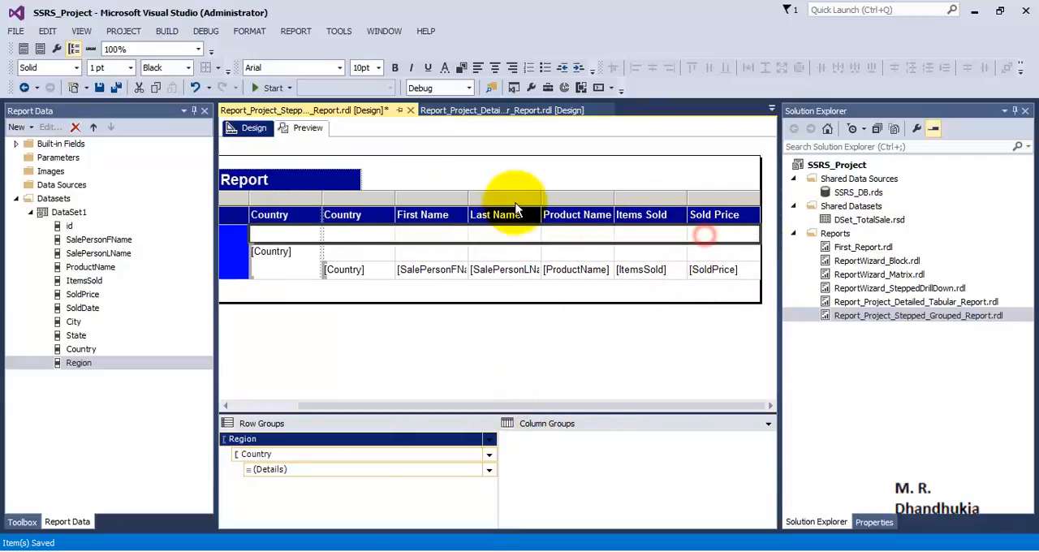
pyautogui.click(396, 69)
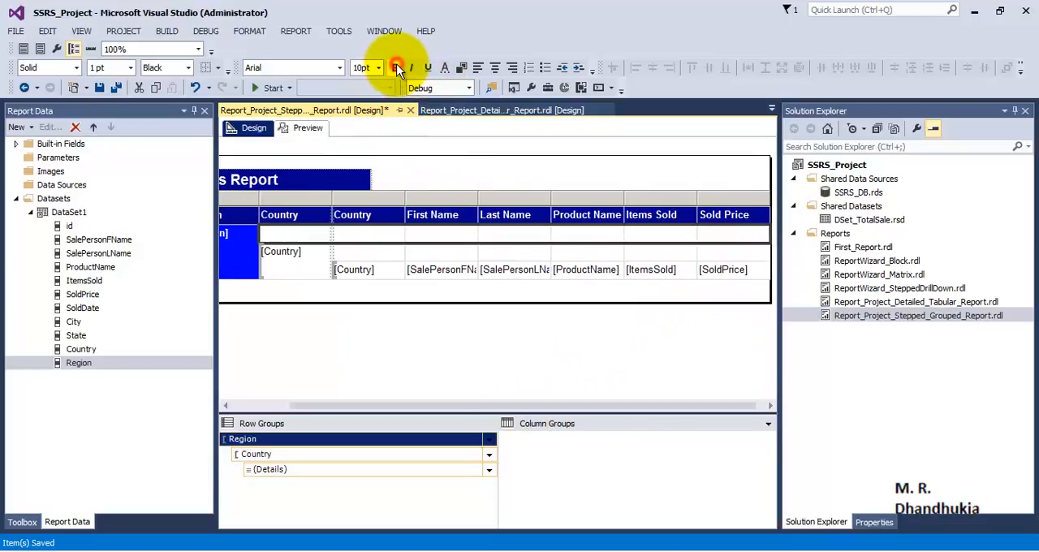
pyautogui.click(462, 66)
pyautogui.click(538, 255)
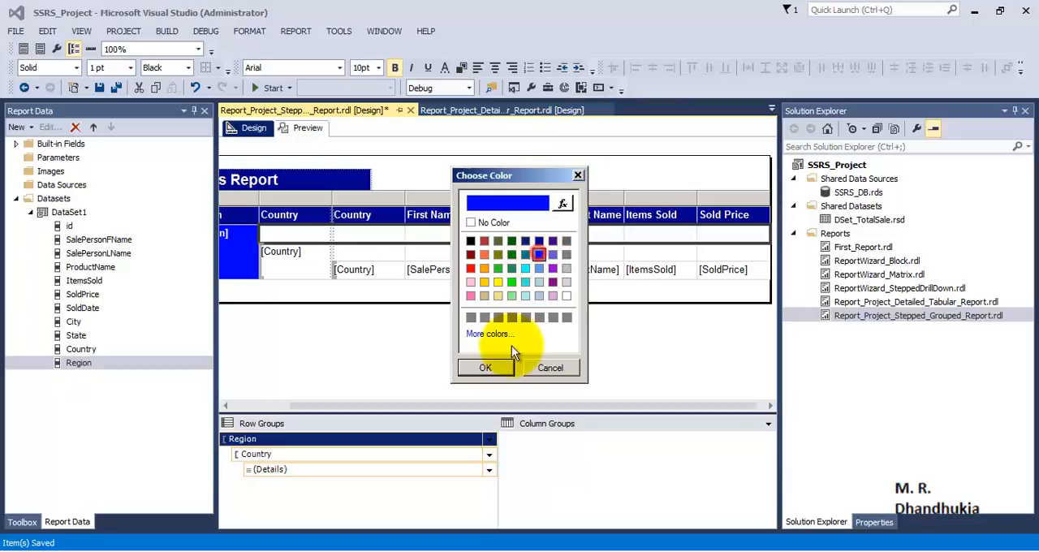
pyautogui.click(508, 367)
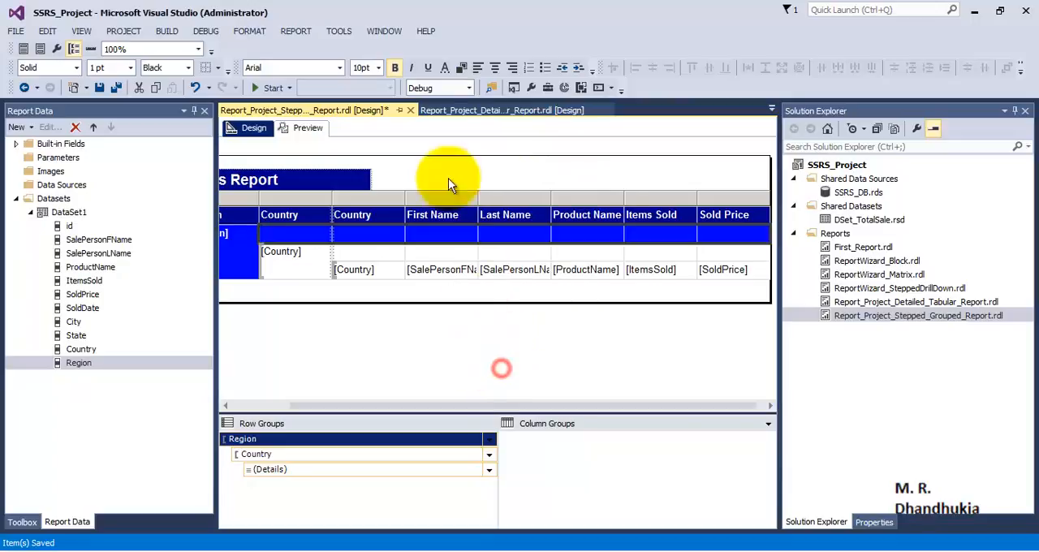
# - Set the text colour of the selected Region header row cells to white
pyautogui.click(445, 67)
pyautogui.click(566, 295)
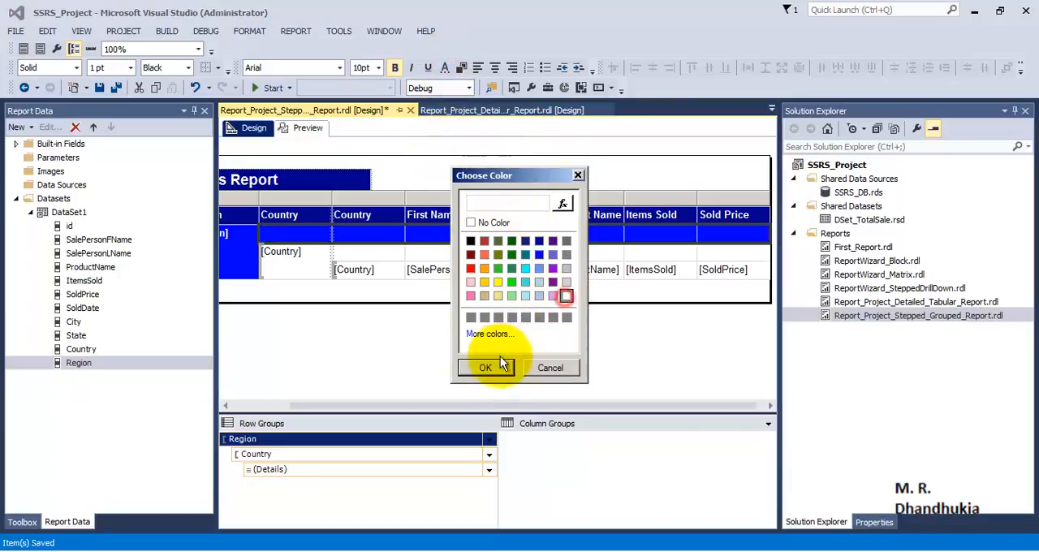
pyautogui.click(486, 368)
# - Preview the report to examine the blue Region header rows, and return to design view
pyautogui.click(295, 291)
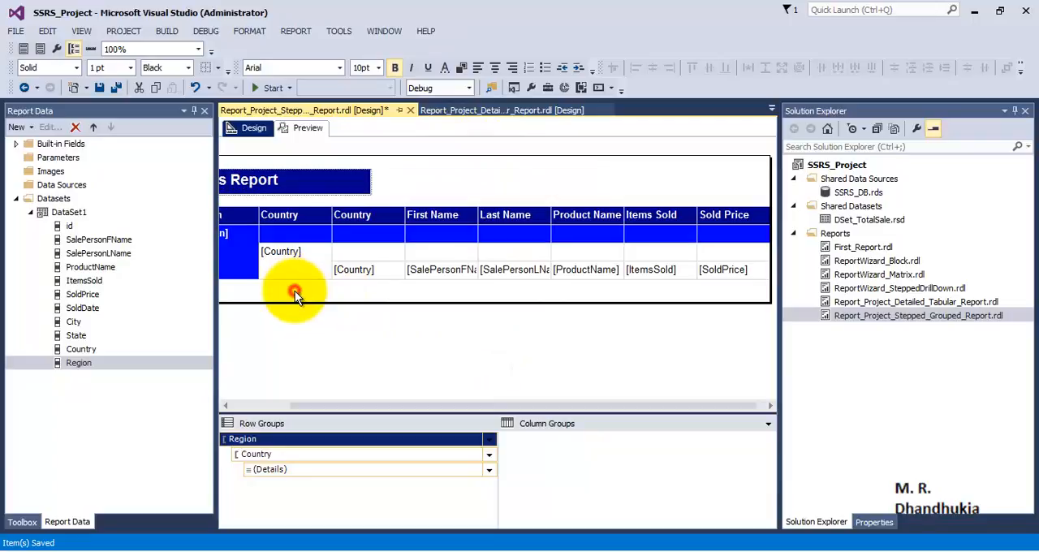
pyautogui.click(302, 128)
pyautogui.scroll(-3, 601, 328)
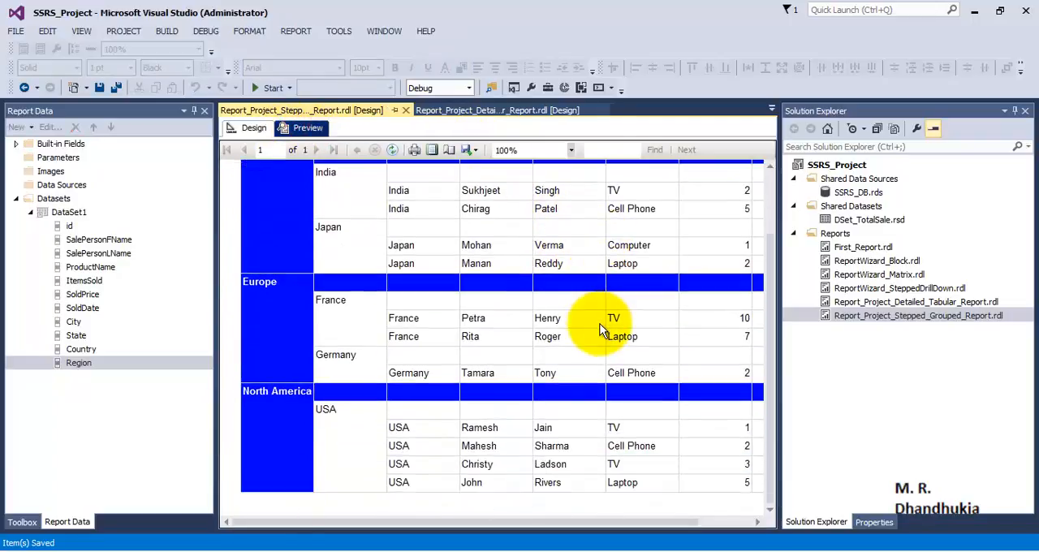
pyautogui.scroll(3, 601, 328)
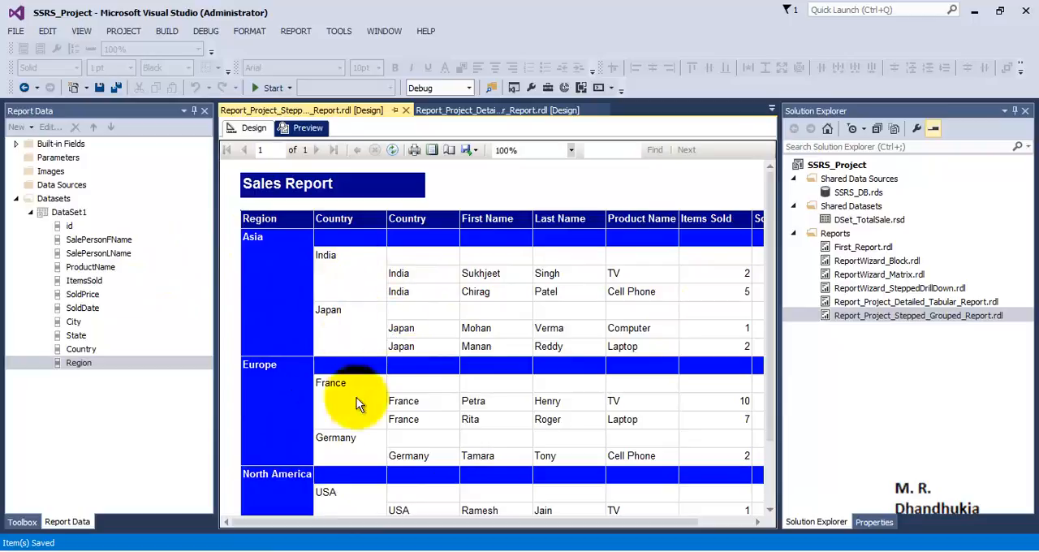
pyautogui.click(250, 128)
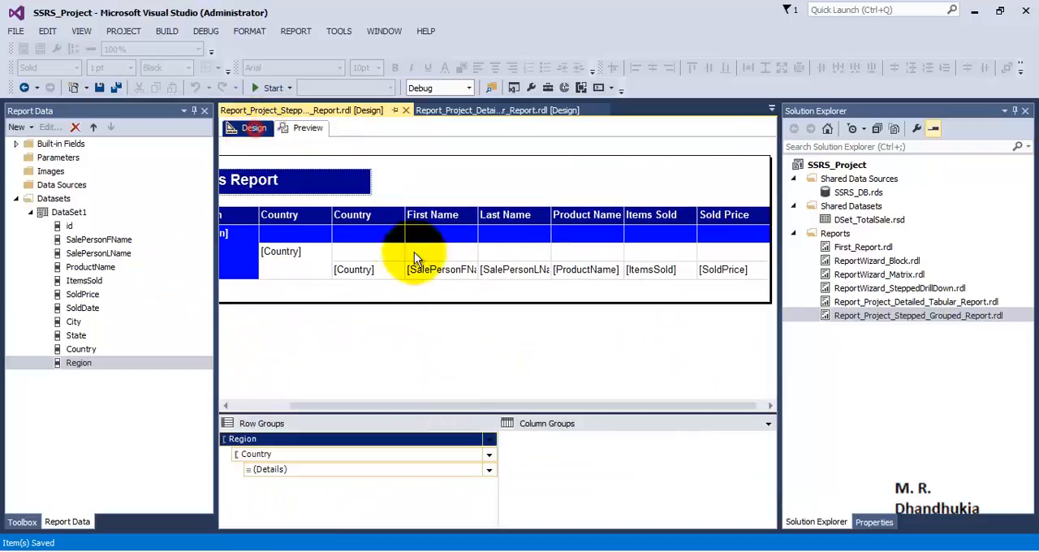
# - Format the Country group cell and the rest of its header row through Sold Price as bold with white text
pyautogui.click(299, 273)
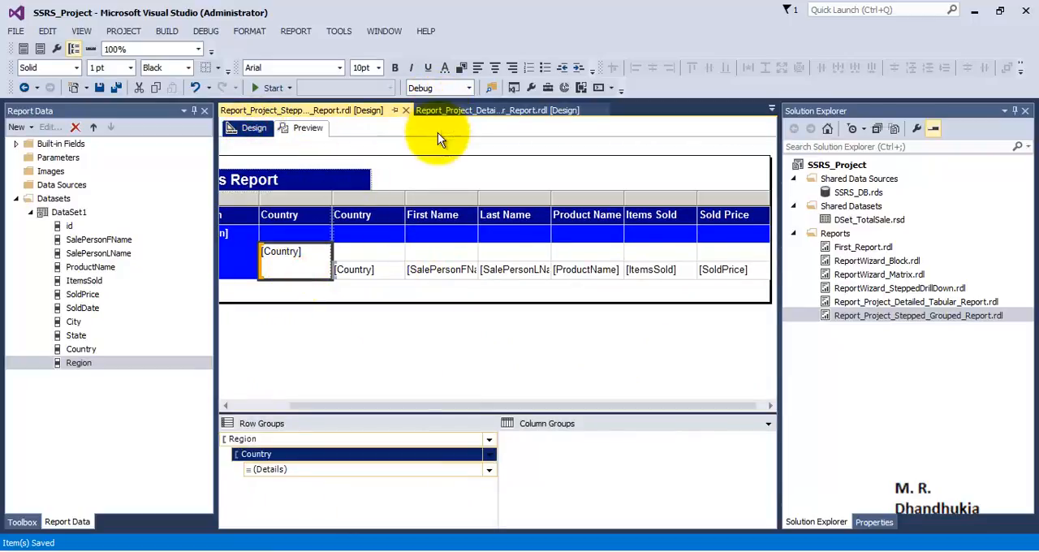
pyautogui.click(396, 68)
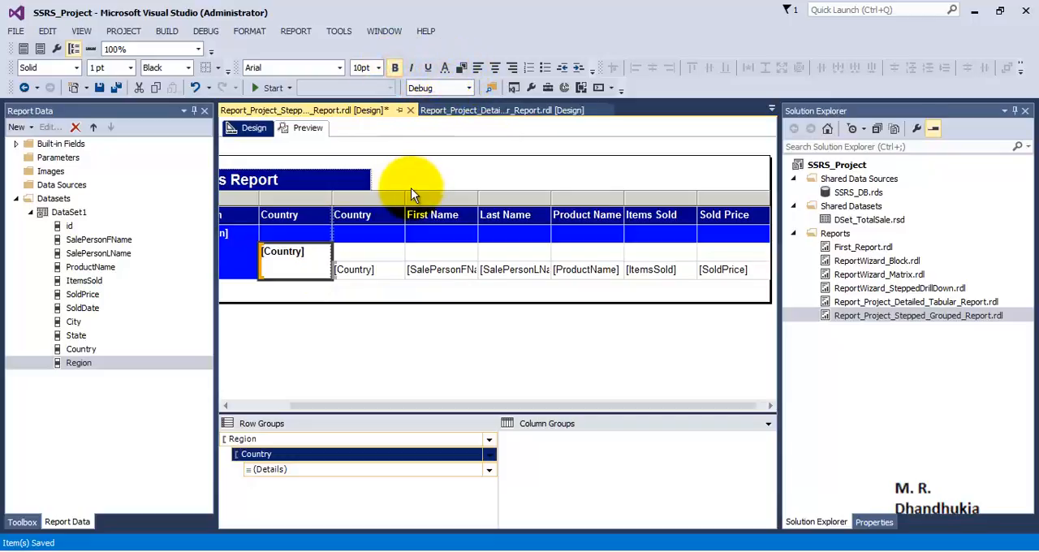
pyautogui.moveTo(383, 249); pyautogui.dragTo(454, 254)
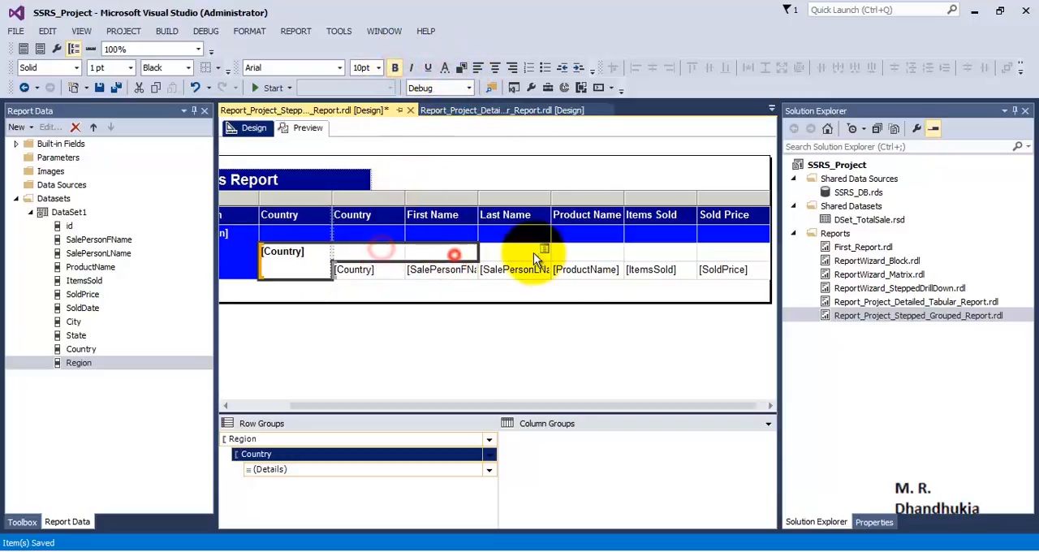
pyautogui.moveTo(528, 259); pyautogui.dragTo(723, 254)
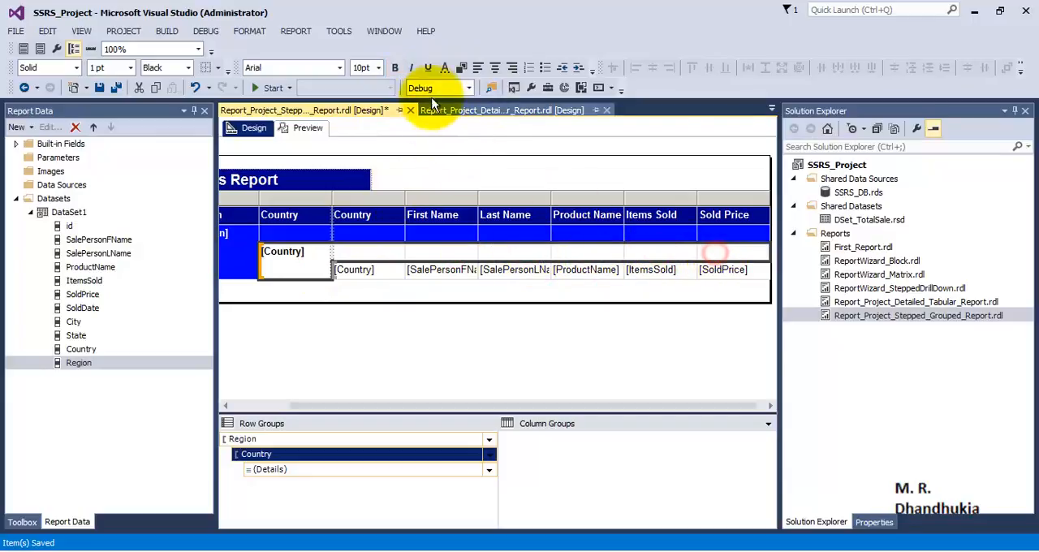
pyautogui.click(397, 69)
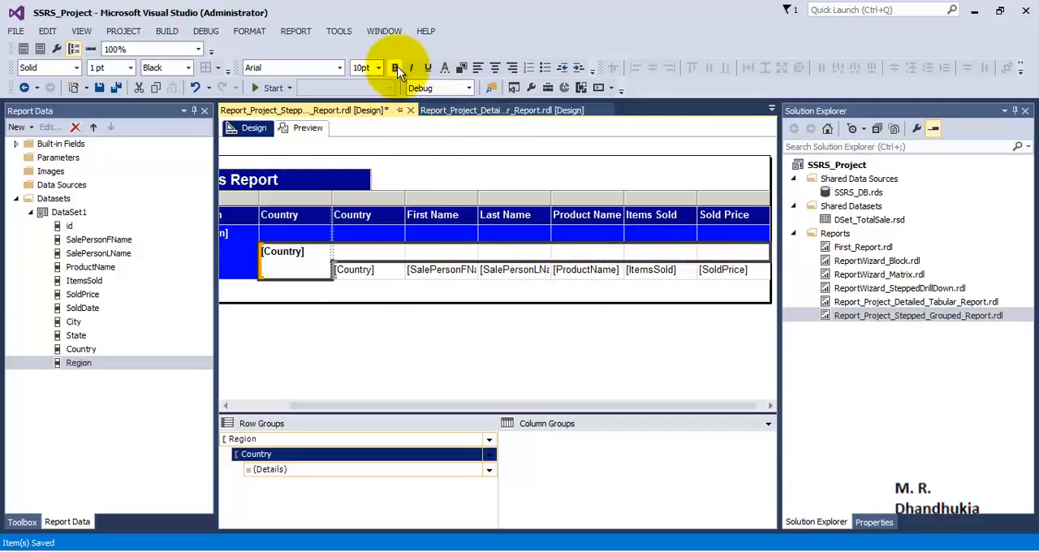
pyautogui.click(446, 69)
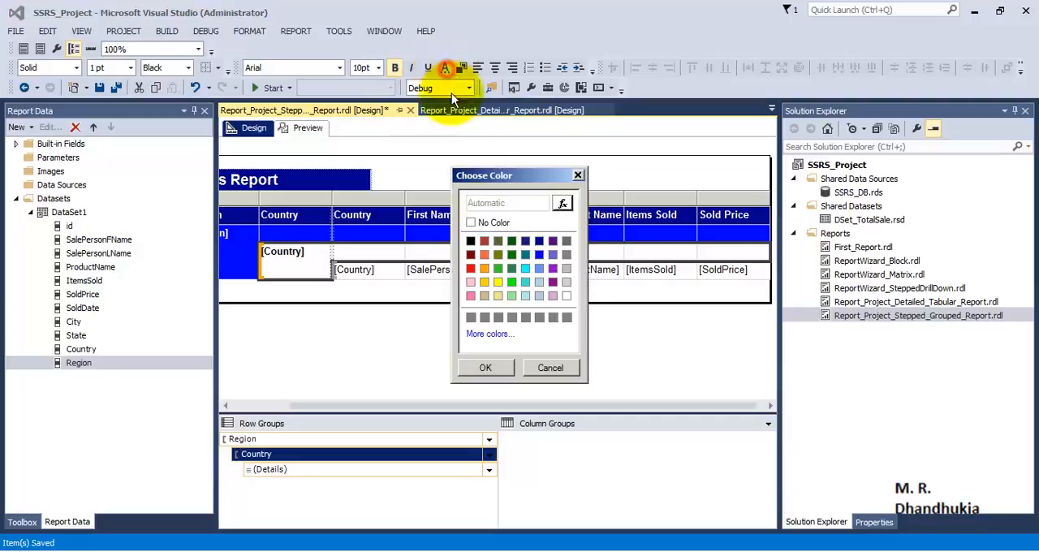
pyautogui.click(566, 295)
pyautogui.click(485, 368)
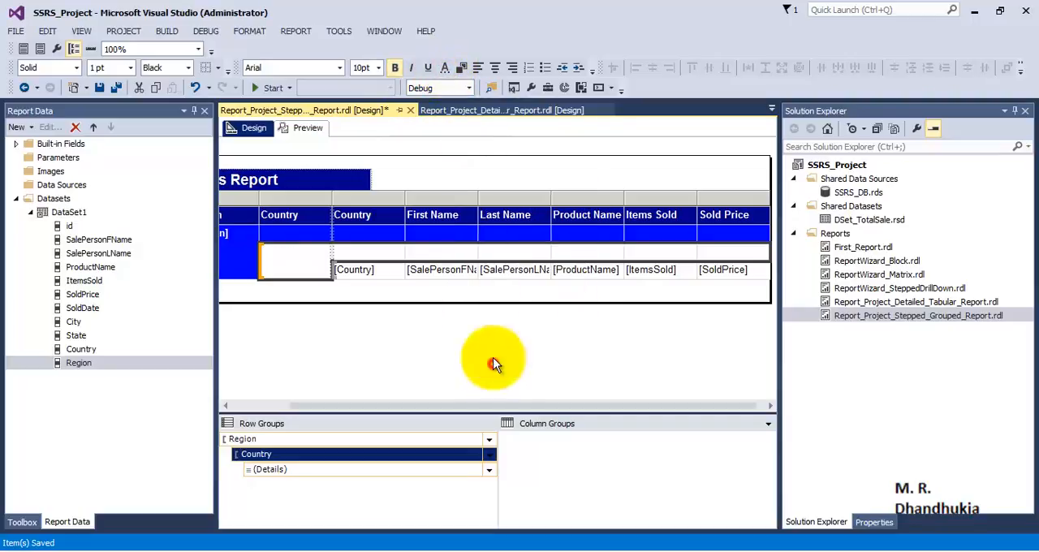
# - Set the background of the selected Country group cell and header row to cornflower blue
pyautogui.click(461, 67)
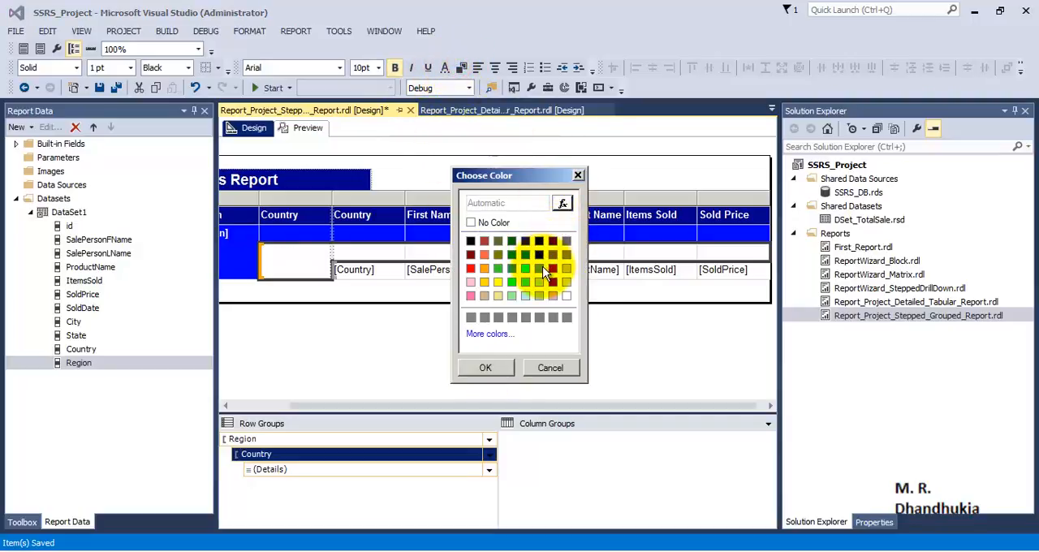
pyautogui.click(540, 270)
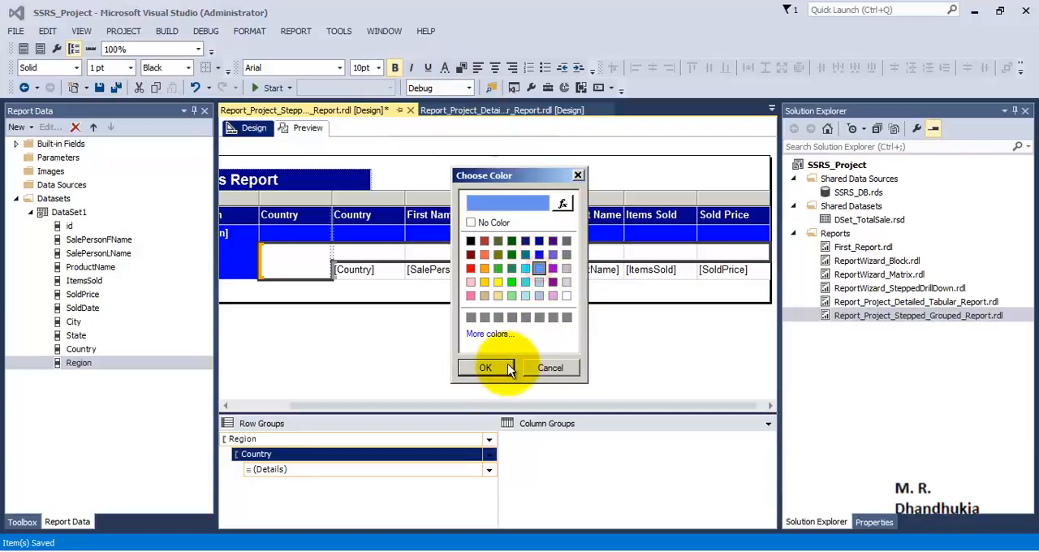
pyautogui.click(488, 367)
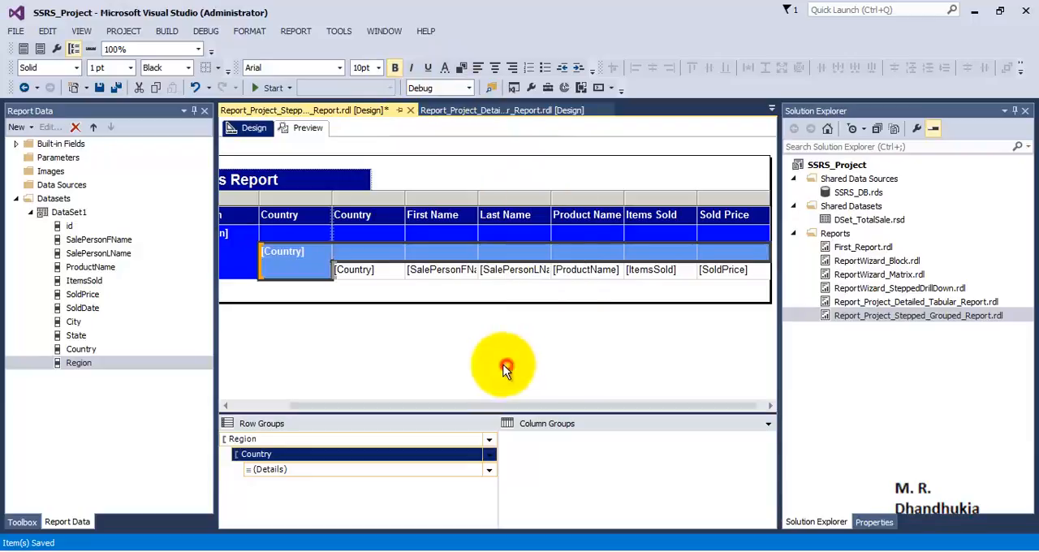
# - Set the background of all detail row cells, from Country through SoldPrice, to light blue
pyautogui.click(371, 274)
pyautogui.click(414, 272)
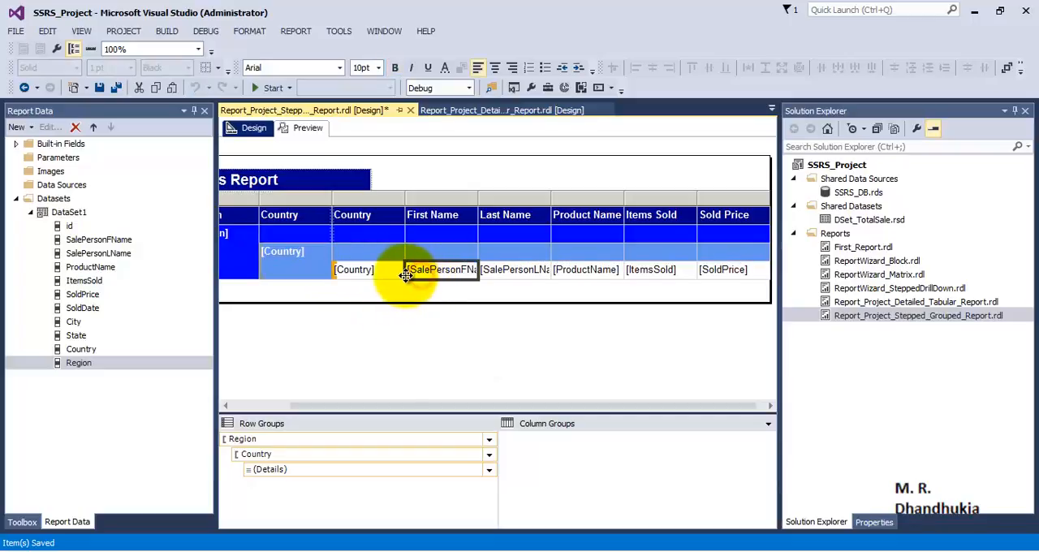
pyautogui.click(388, 272)
pyautogui.keyDown('ctrl'); pyautogui.click(455, 275); pyautogui.keyUp('ctrl')
pyautogui.keyDown('ctrl'); pyautogui.click(514, 273); pyautogui.keyUp('ctrl')
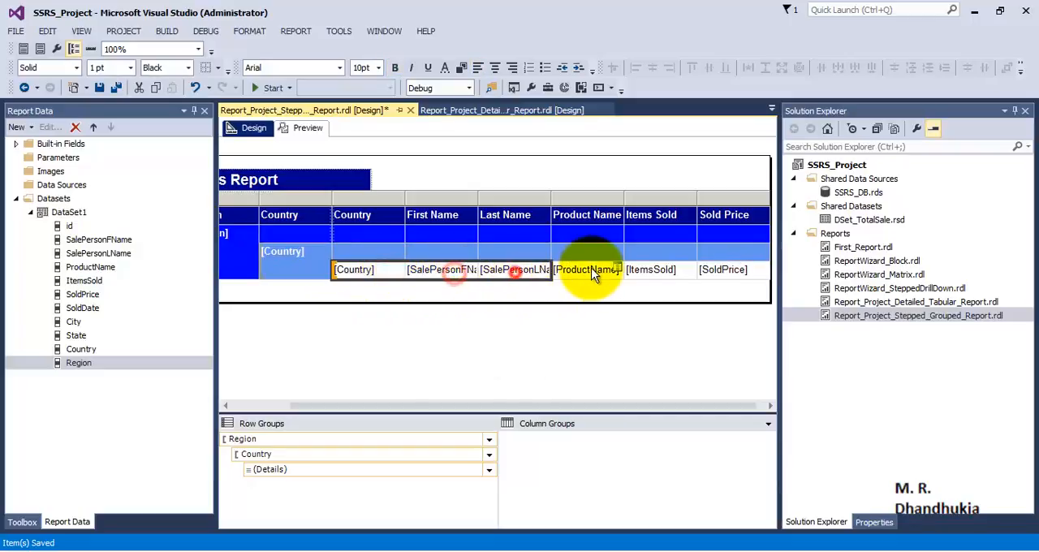
pyautogui.keyDown('ctrl'); pyautogui.click(593, 272); pyautogui.keyUp('ctrl')
pyautogui.keyDown('ctrl'); pyautogui.click(654, 270); pyautogui.keyUp('ctrl')
pyautogui.keyDown('ctrl'); pyautogui.click(726, 271); pyautogui.keyUp('ctrl')
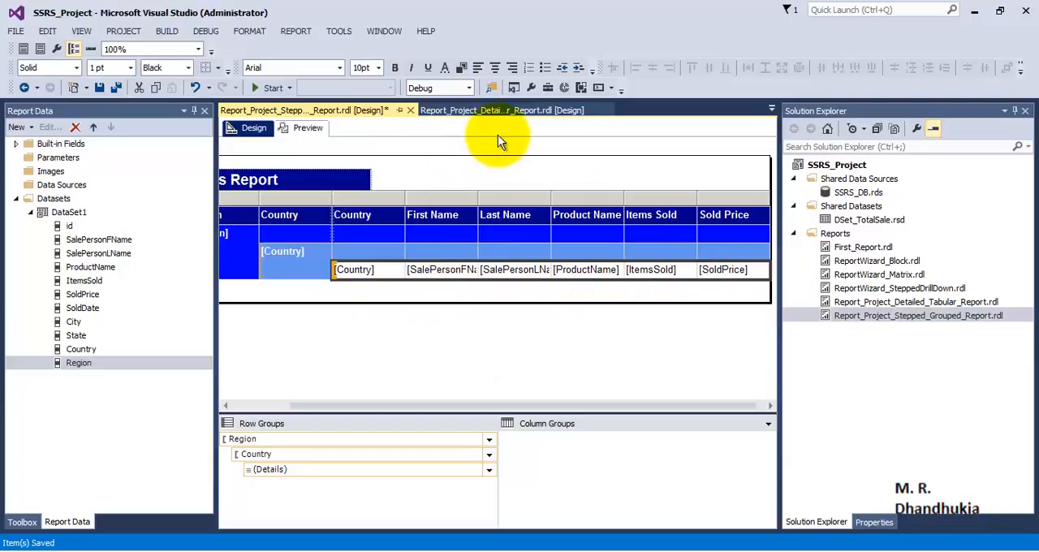
pyautogui.click(460, 67)
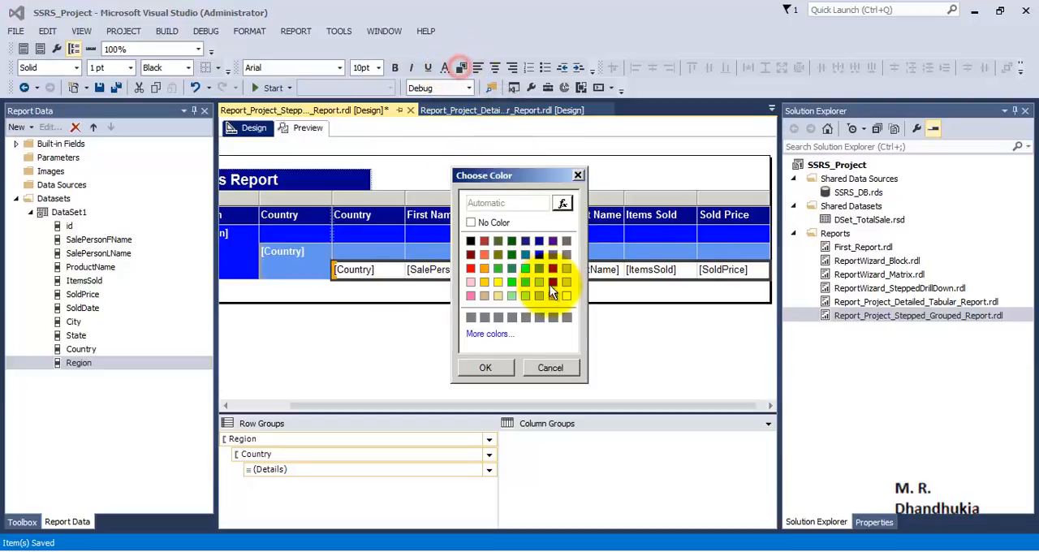
pyautogui.click(543, 294)
pyautogui.click(485, 367)
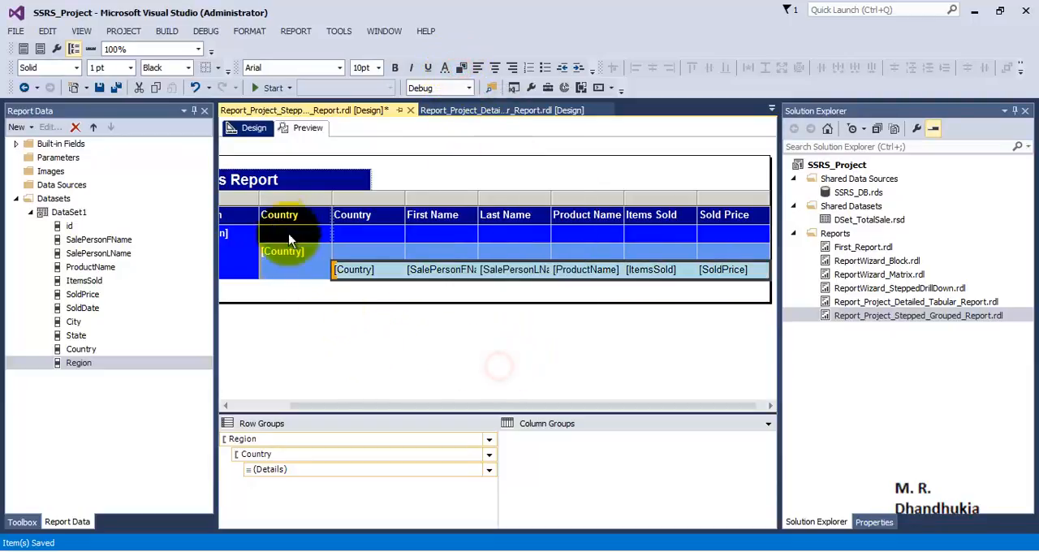
# - Save all files and preview the report to examine the colours of the Region, Country and detail rows
pyautogui.click(117, 87)
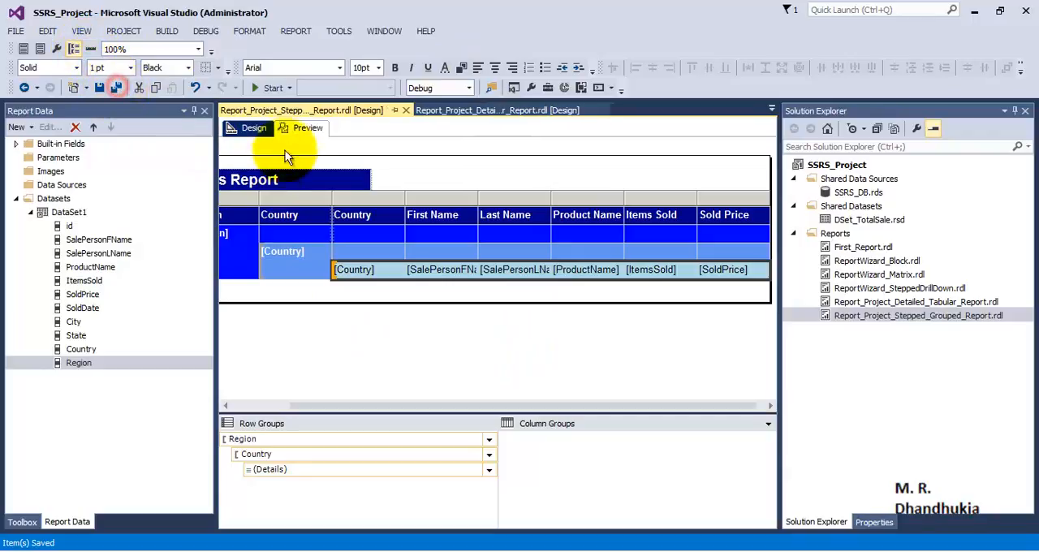
pyautogui.click(301, 128)
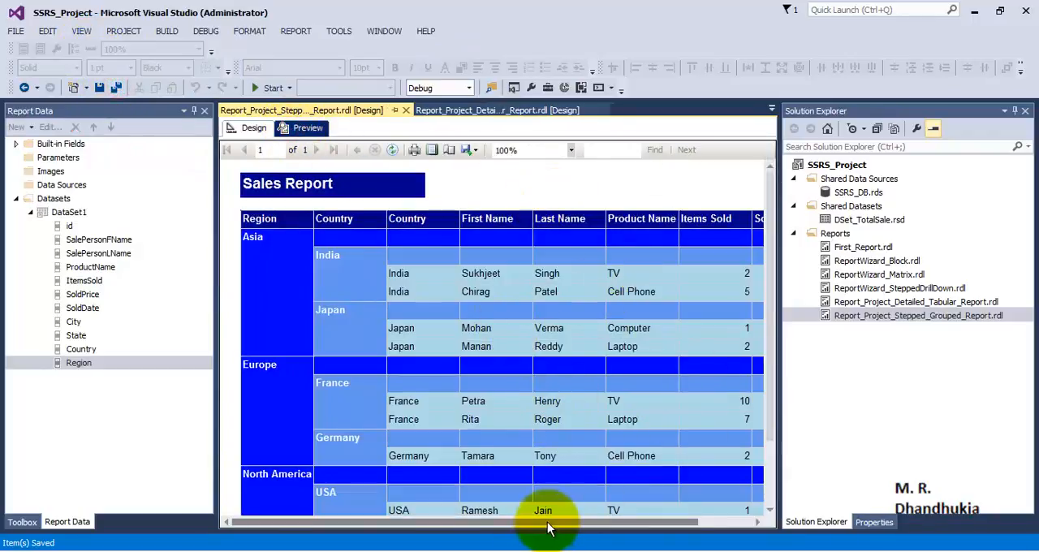
pyautogui.moveTo(548, 523)
pyautogui.mouseDown()
pyautogui.moveTo(675, 529)
pyautogui.moveTo(552, 538)
pyautogui.mouseUp()
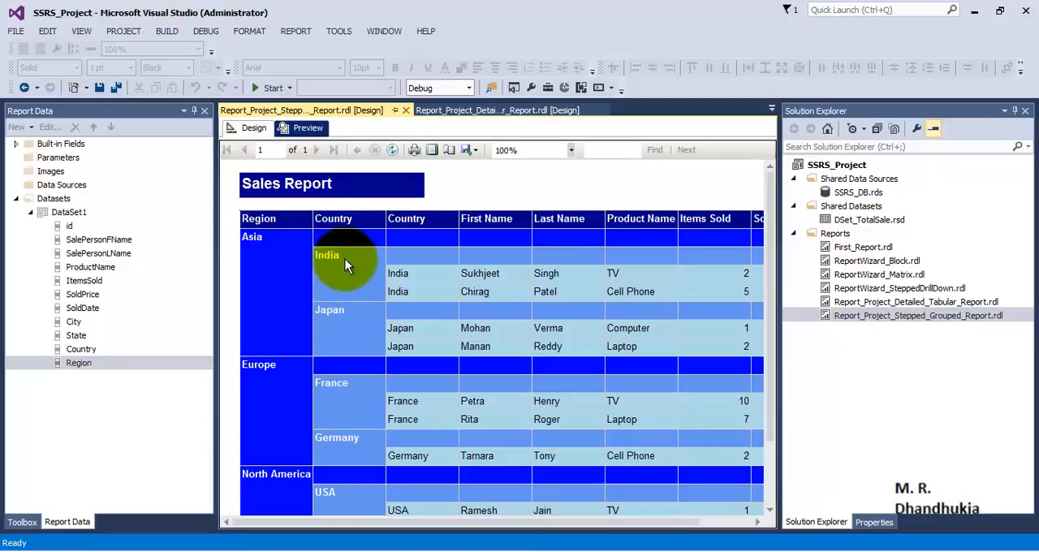
pyautogui.scroll(-3, 361, 323)
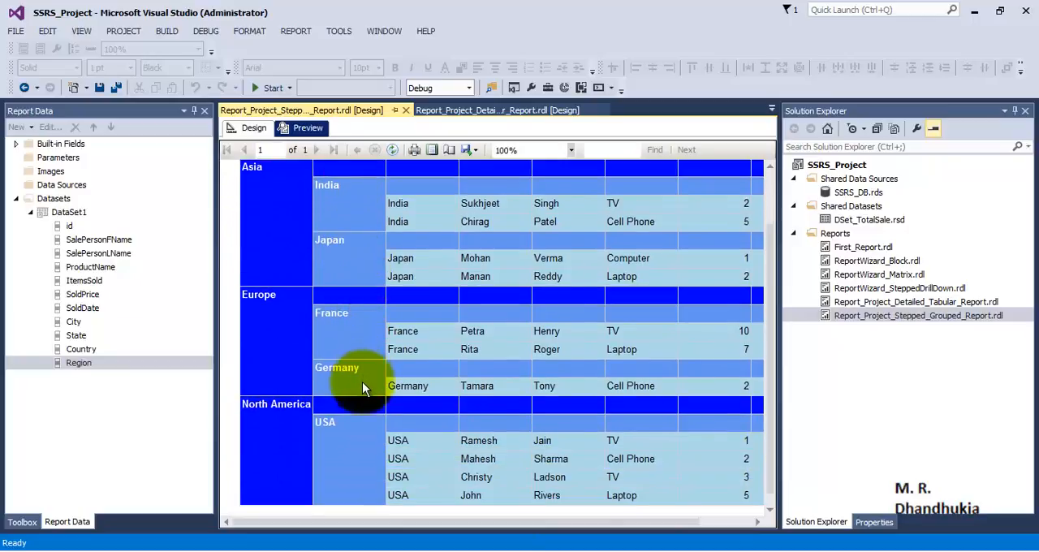
# - Examine the previewed Sales Report across all columns and from the header down to the North America rows
pyautogui.scroll(-1, 358, 349)
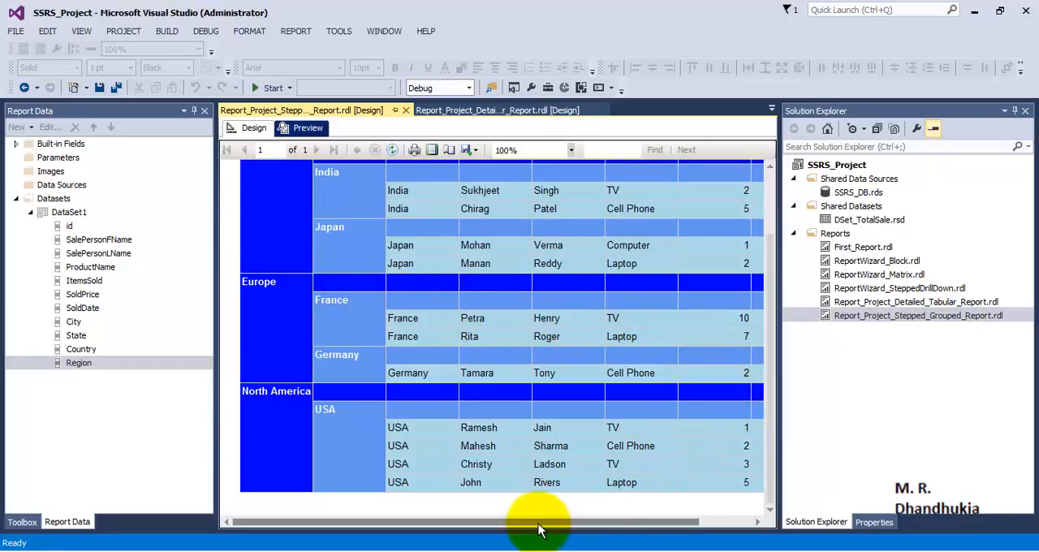
pyautogui.moveTo(539, 530); pyautogui.dragTo(707, 522)
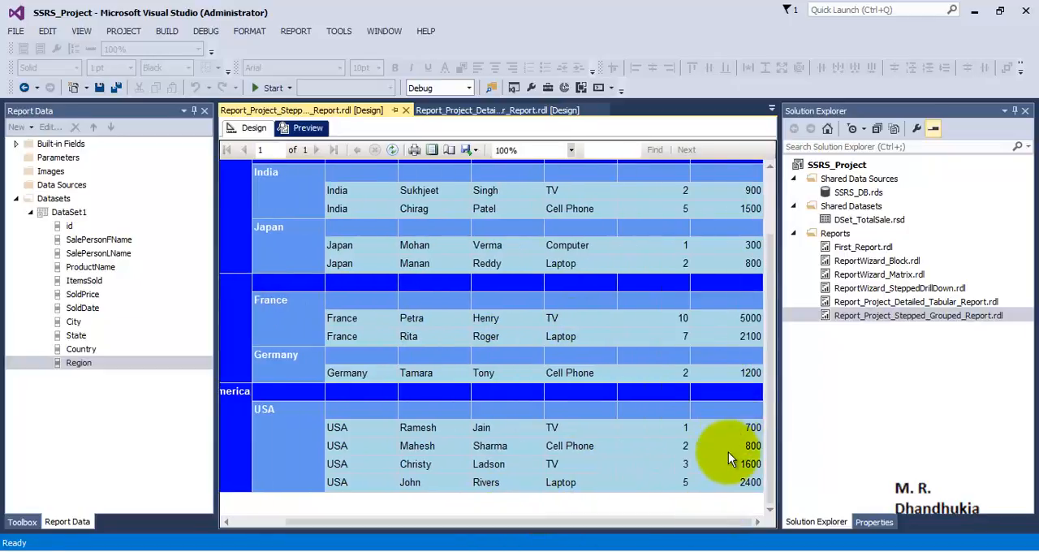
pyautogui.moveTo(745, 522); pyautogui.dragTo(501, 526)
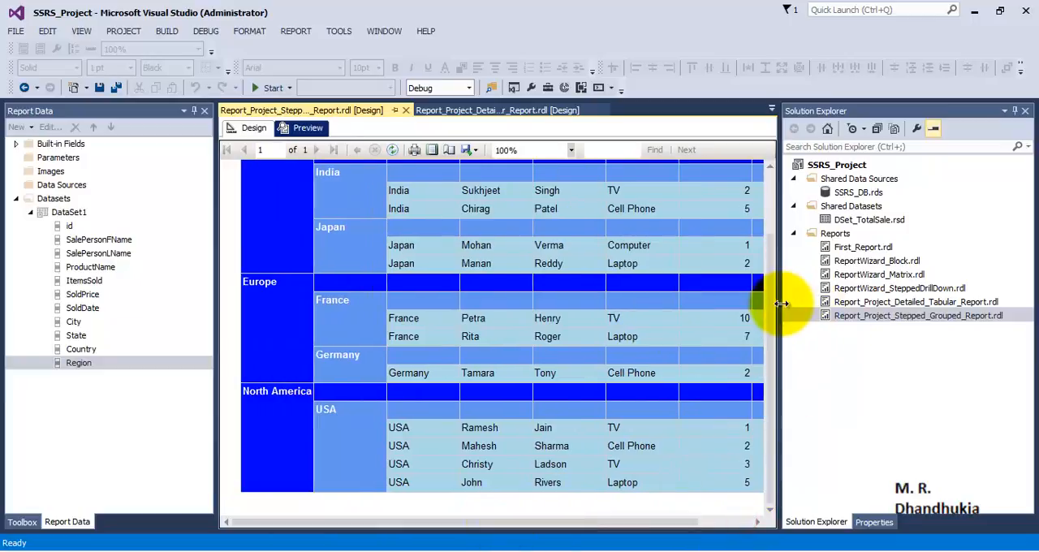
pyautogui.moveTo(770, 300); pyautogui.dragTo(767, 155)
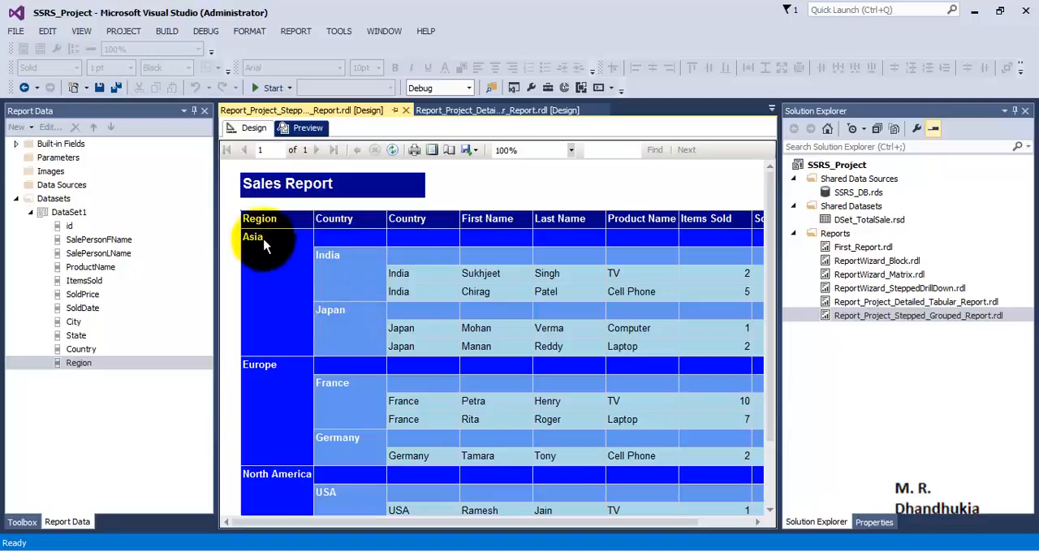
pyautogui.scroll(-3, 333, 317)
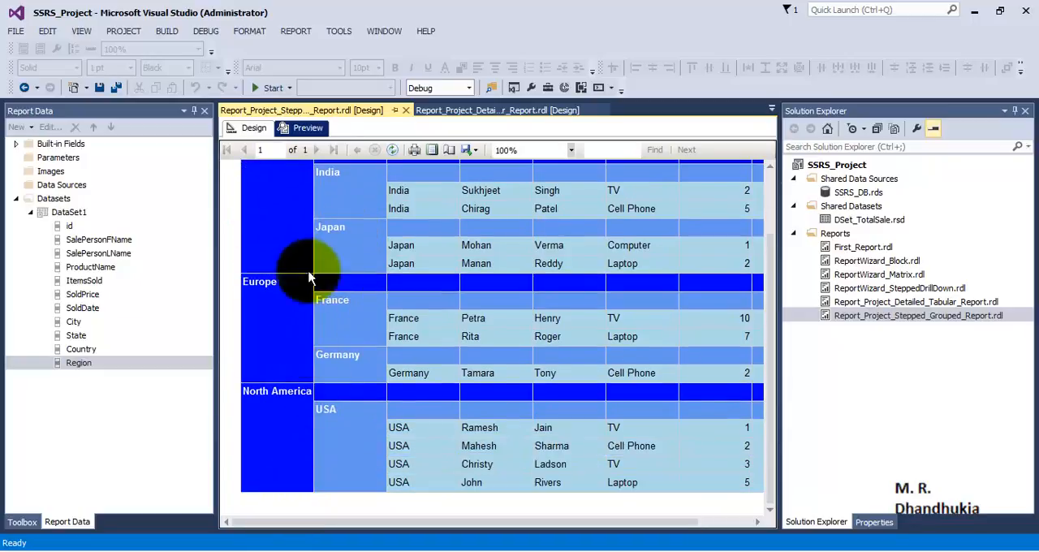
# - Return to the report design and add a total for the ItemsSold detail cell
pyautogui.click(268, 131)
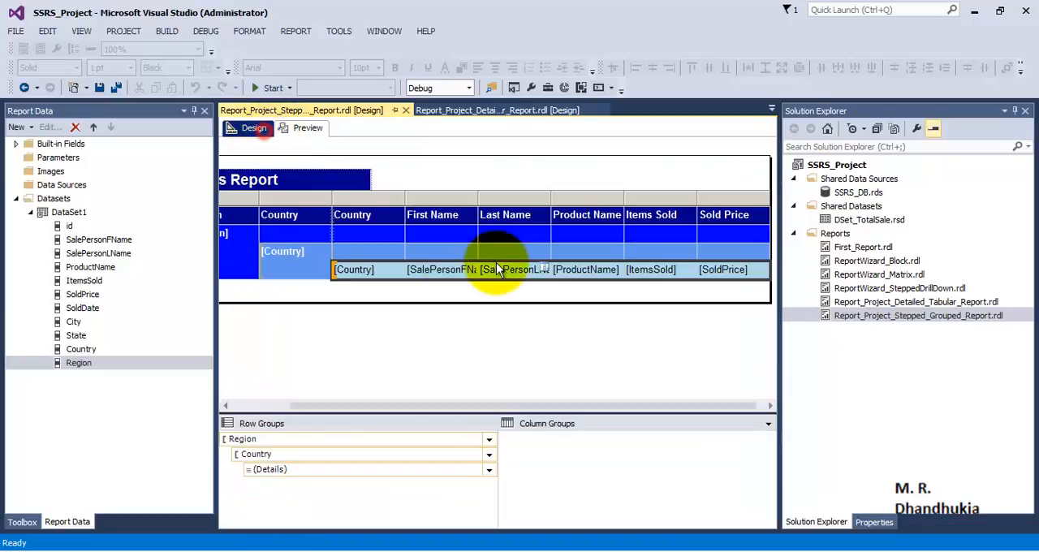
pyautogui.moveTo(601, 406); pyautogui.dragTo(609, 406)
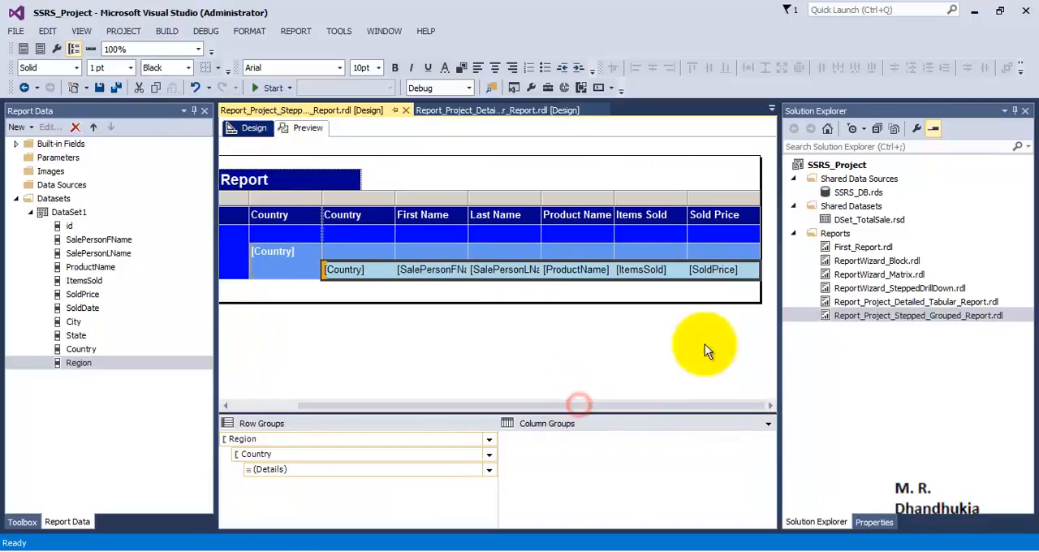
pyautogui.click(678, 268)
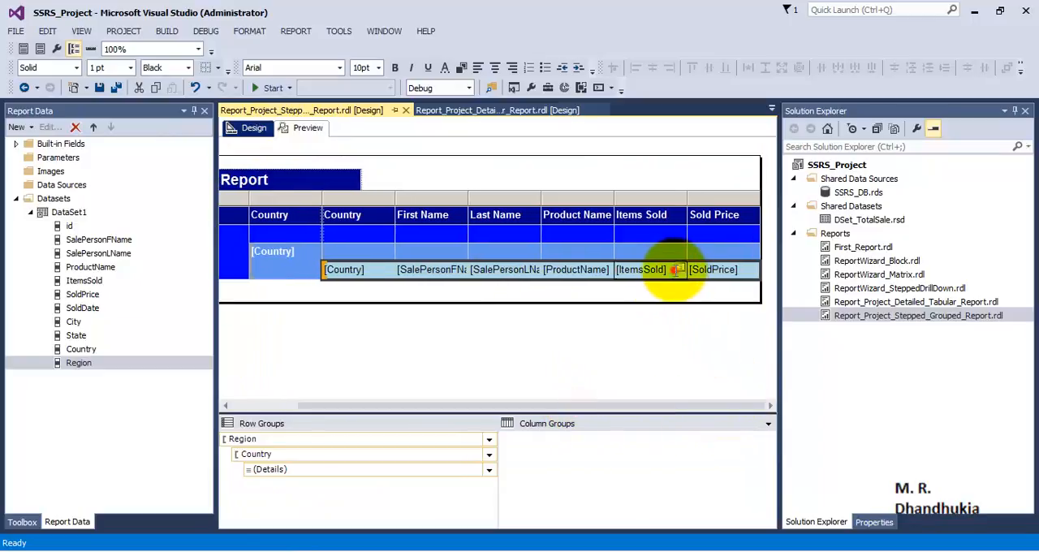
pyautogui.click(678, 269)
pyautogui.rightClick(672, 271)
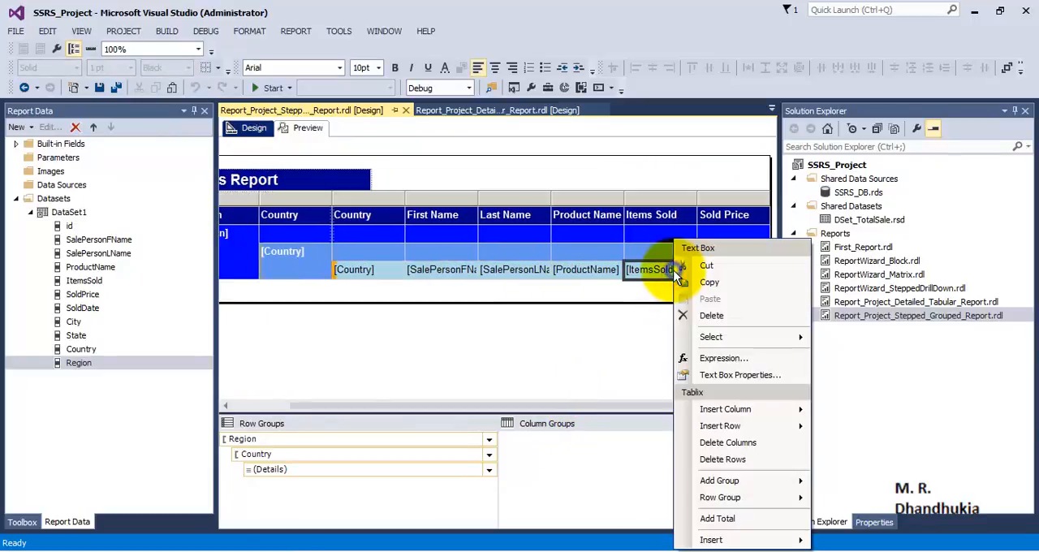
pyautogui.click(722, 518)
# - Add a total for the SoldPrice detail cell beside the ItemsSold sum
pyautogui.click(724, 270)
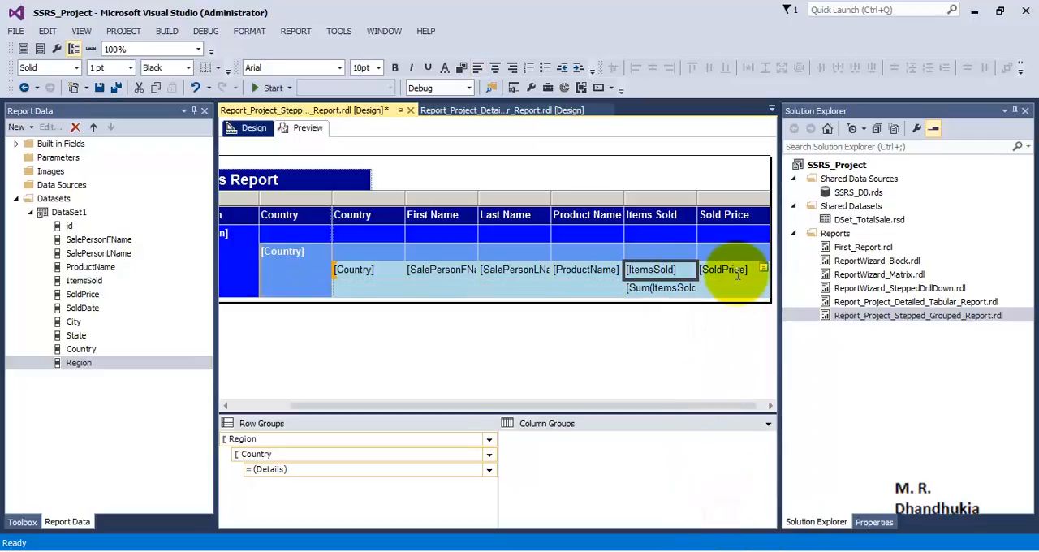
pyautogui.click(725, 291)
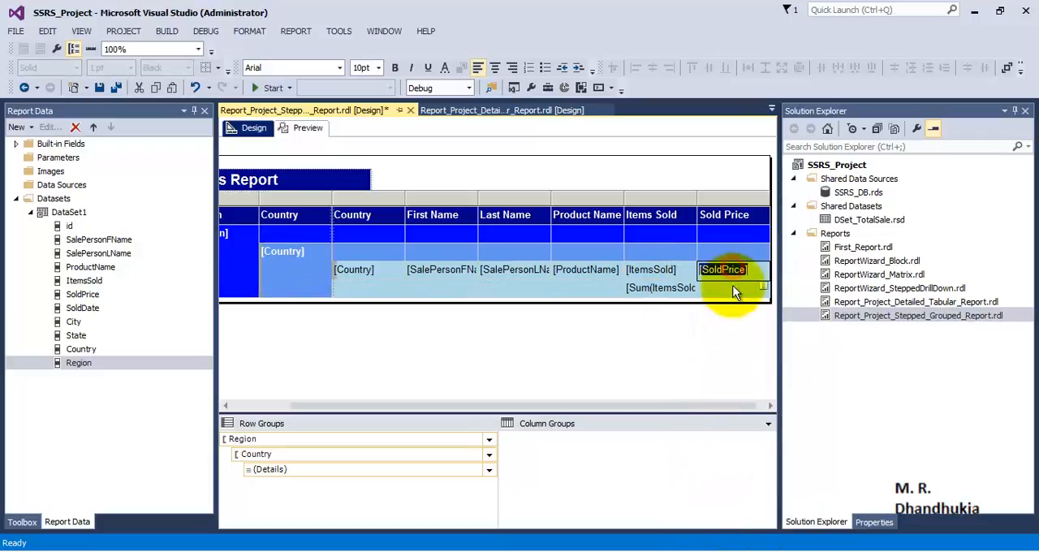
pyautogui.doubleClick(744, 273)
pyautogui.click(733, 290)
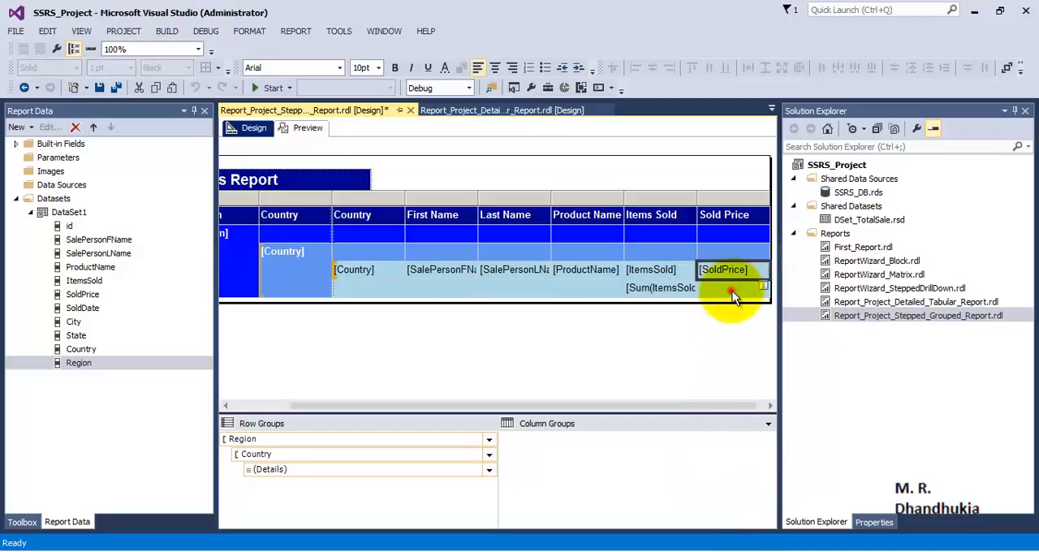
pyautogui.click(751, 274)
pyautogui.rightClick(752, 272)
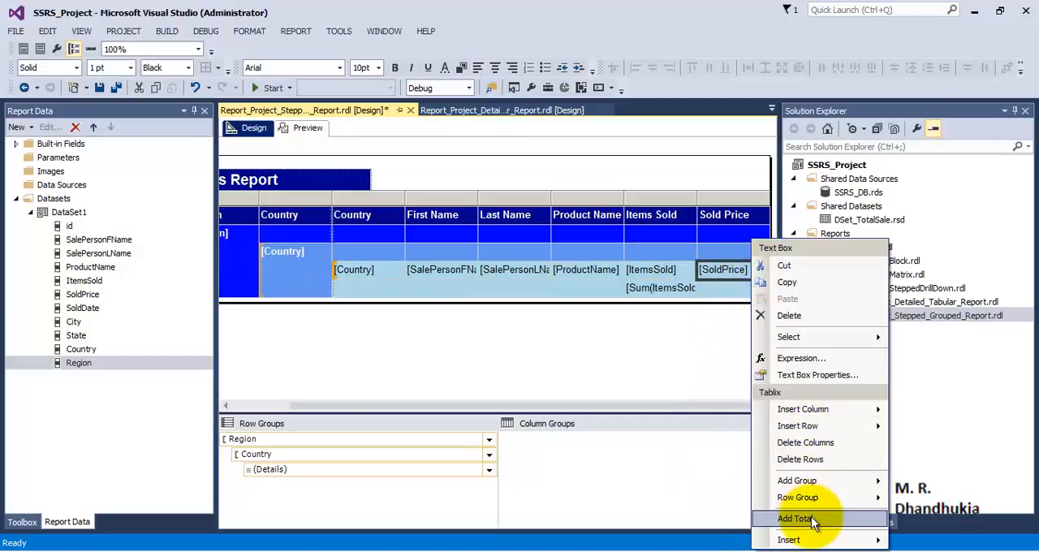
pyautogui.click(812, 518)
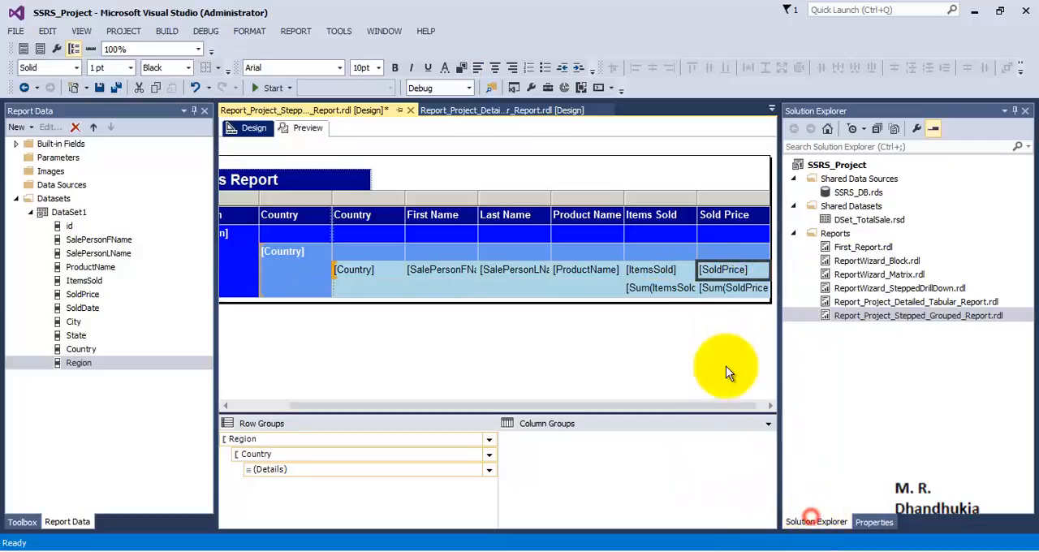
pyautogui.click(391, 290)
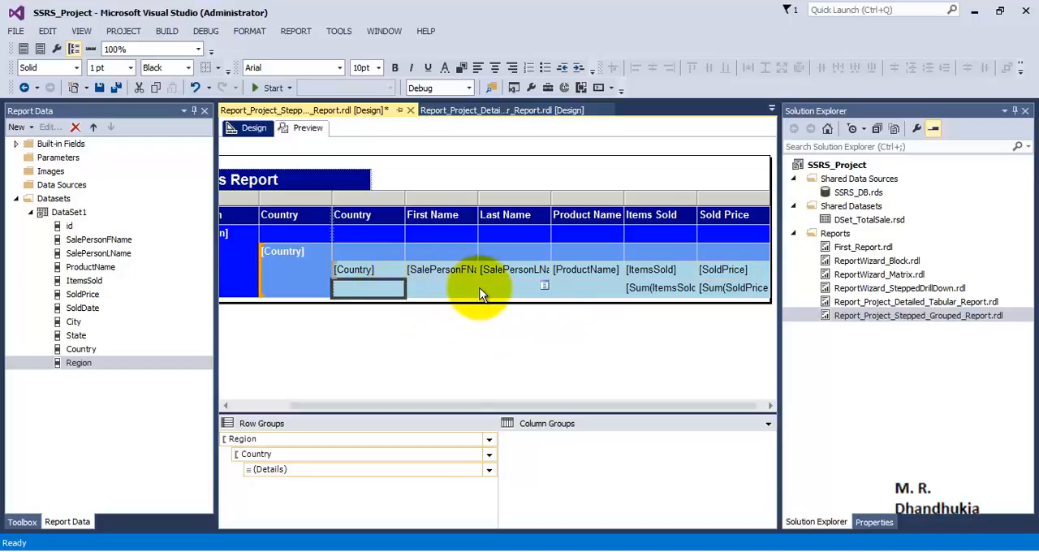
pyautogui.click(637, 342)
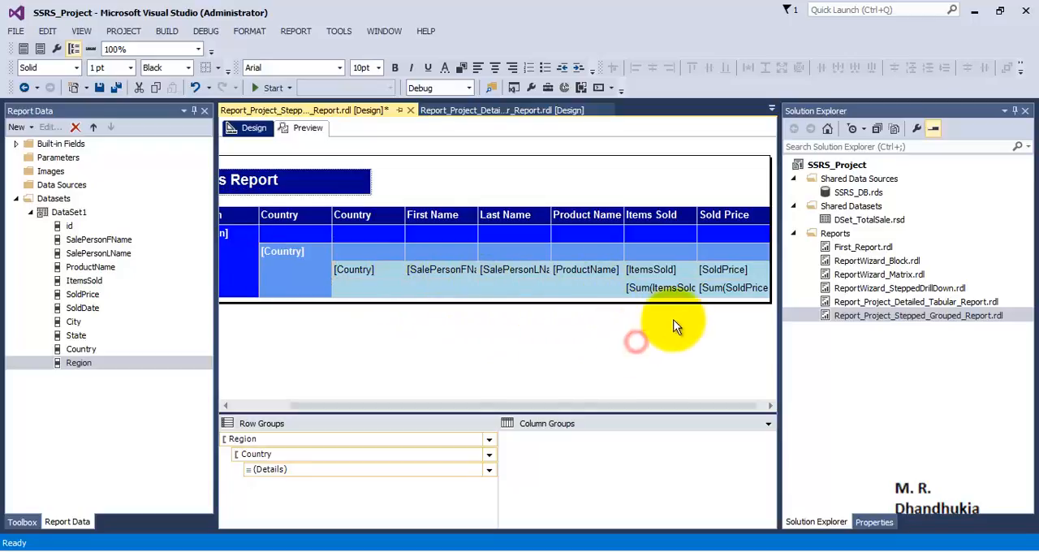
# - Move the Sum(ItemsSold) total into the Country group header row under Items Sold
pyautogui.click(686, 288)
pyautogui.rightClick(670, 286)
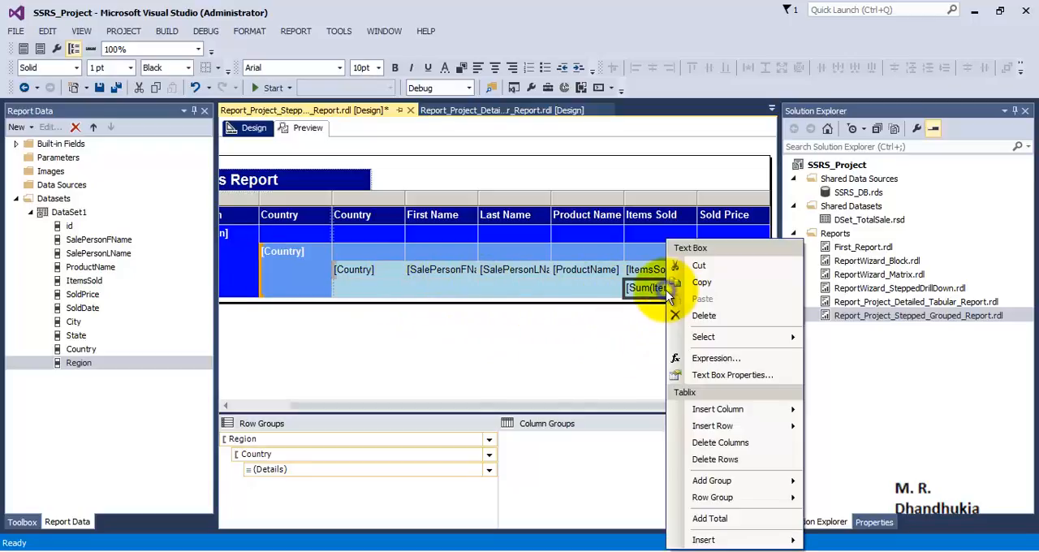
pyautogui.click(691, 266)
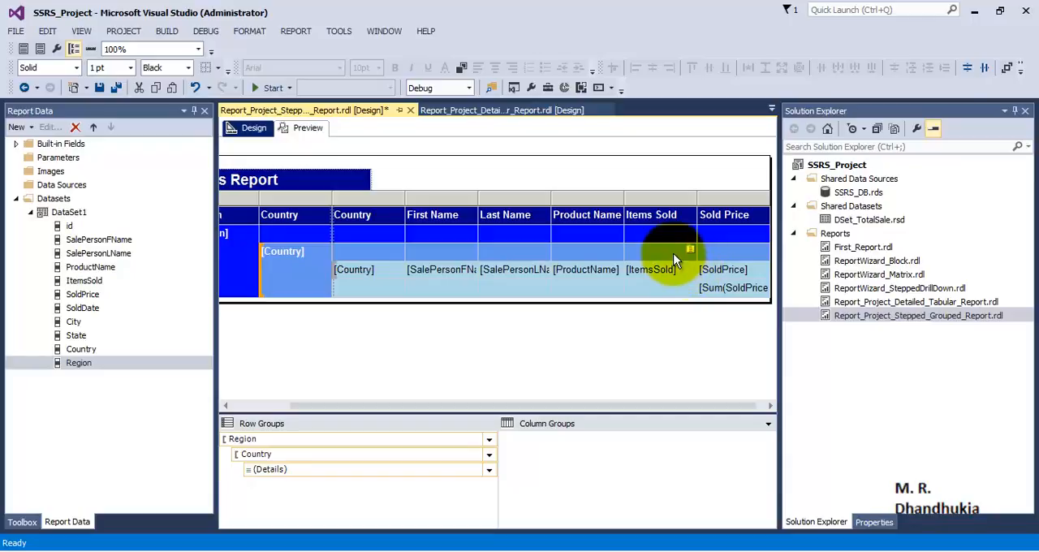
pyautogui.rightClick(674, 257)
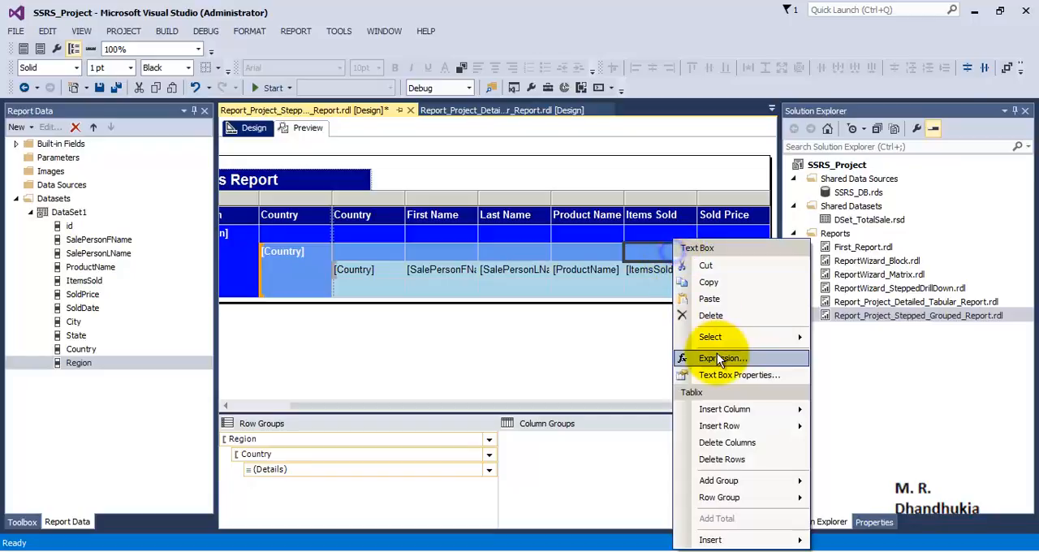
pyautogui.click(709, 298)
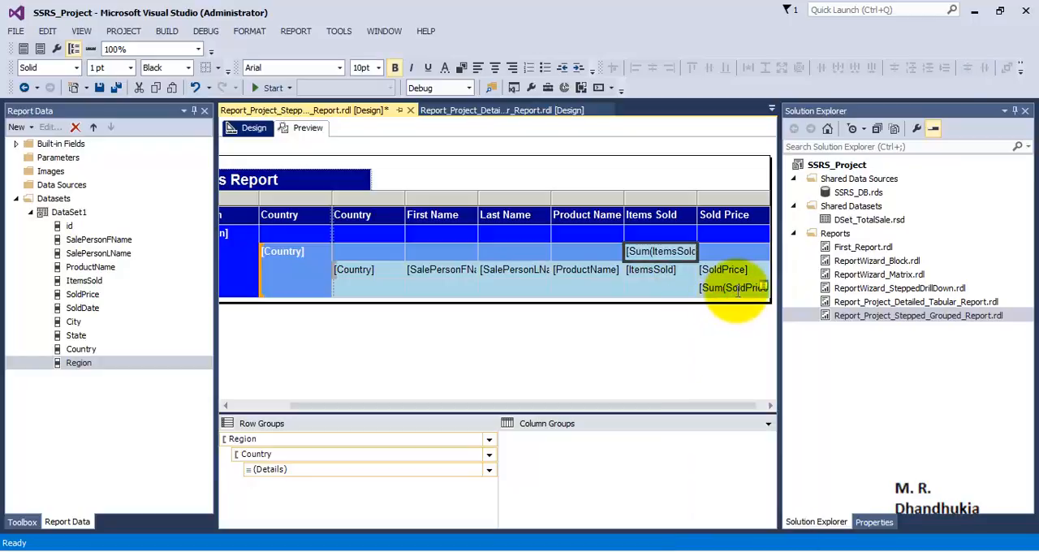
# - Move the Sum(SoldPrice) total into the Country group header row under Sold Price
pyautogui.click(731, 290)
pyautogui.rightClick(731, 290)
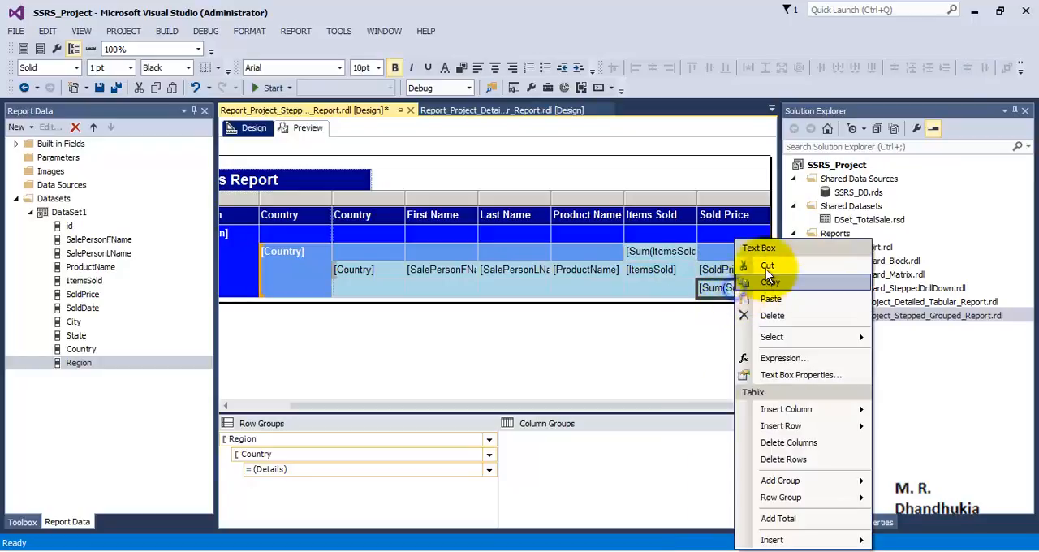
pyautogui.click(763, 264)
pyautogui.click(736, 251)
pyautogui.rightClick(736, 254)
pyautogui.click(751, 297)
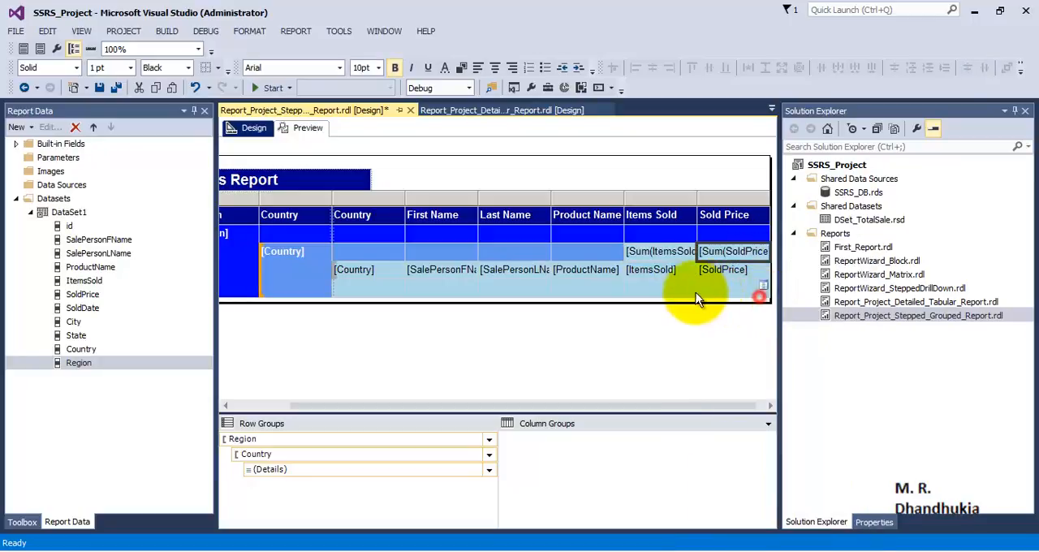
# - Make the Country header row cells from Product Name through Sold Price bold with a cornflower blue background
pyautogui.click(652, 276)
pyautogui.click(592, 251)
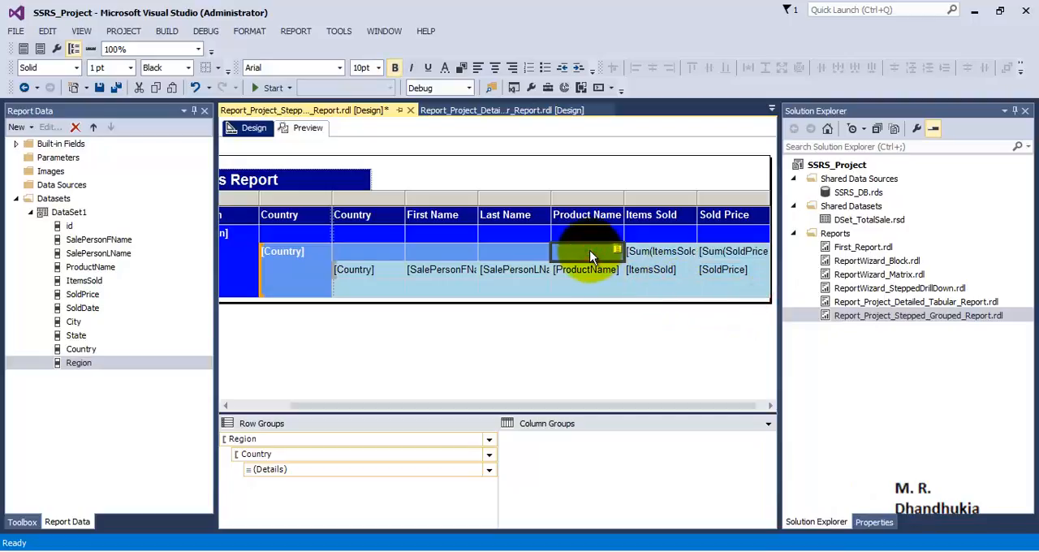
pyautogui.moveTo(589, 250); pyautogui.dragTo(735, 252)
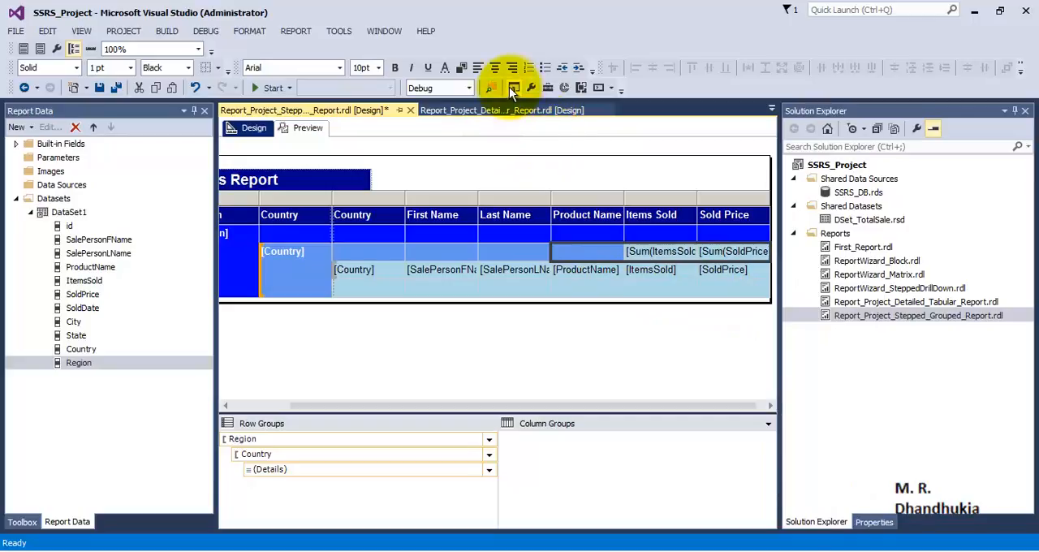
pyautogui.click(395, 68)
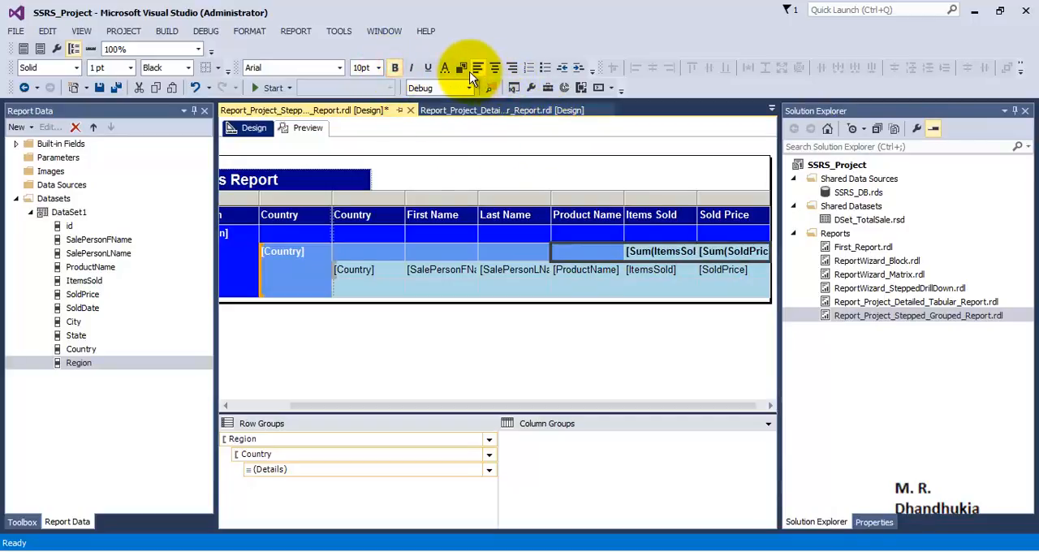
pyautogui.click(462, 68)
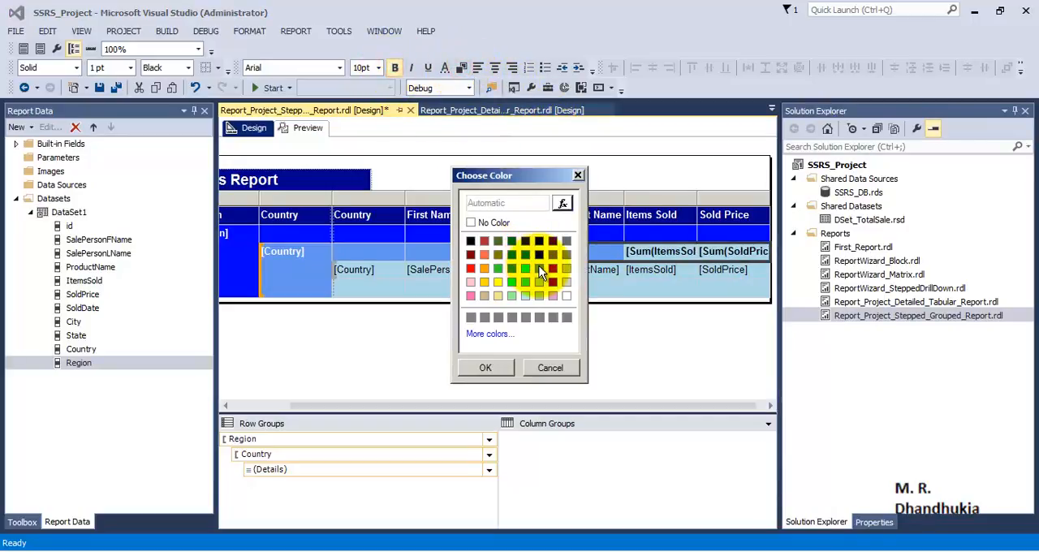
pyautogui.click(538, 266)
pyautogui.click(497, 367)
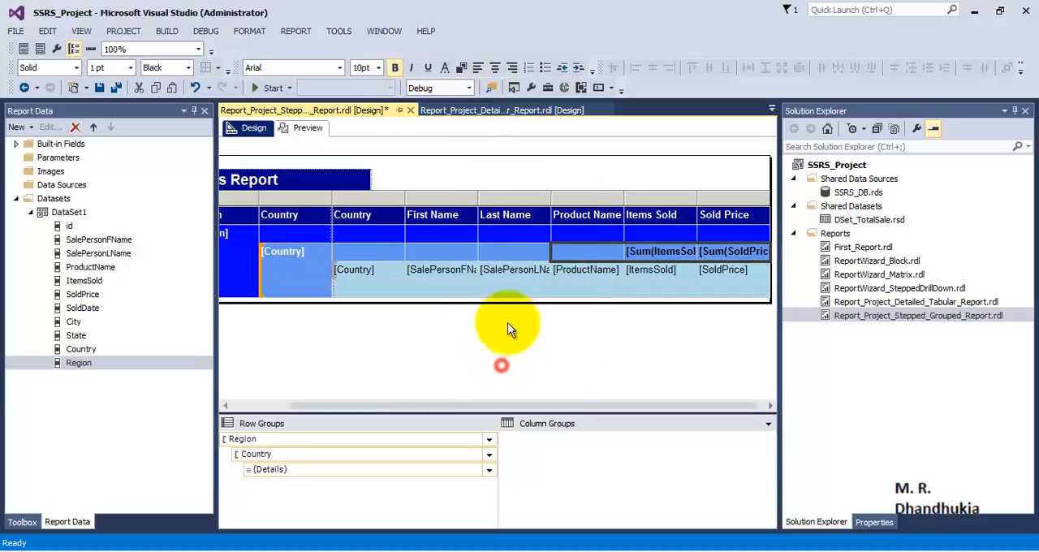
# - Set the text colour of the selected Country total cells to white, keeping them bold
pyautogui.click(445, 68)
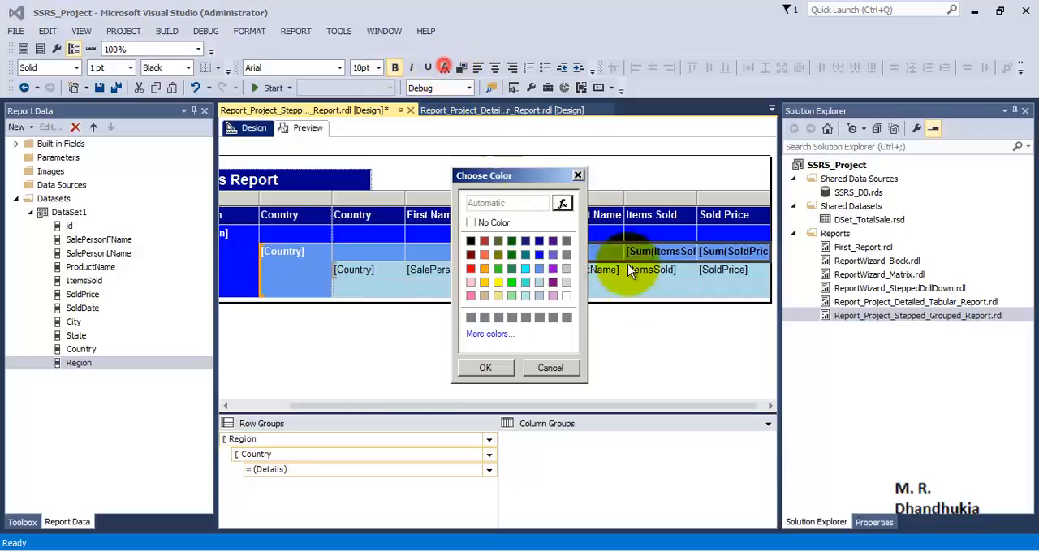
pyautogui.click(567, 297)
pyautogui.click(486, 368)
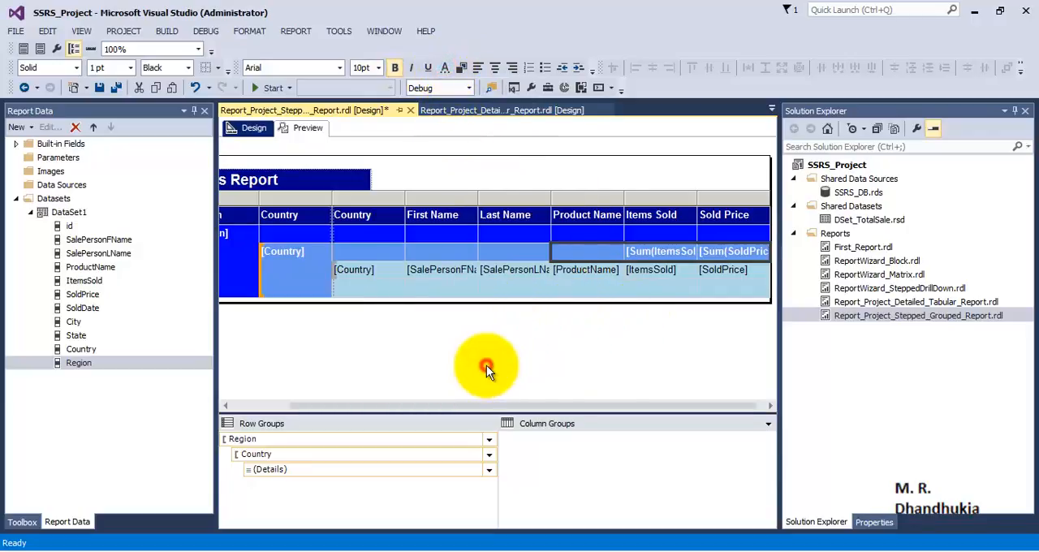
pyautogui.click(396, 69)
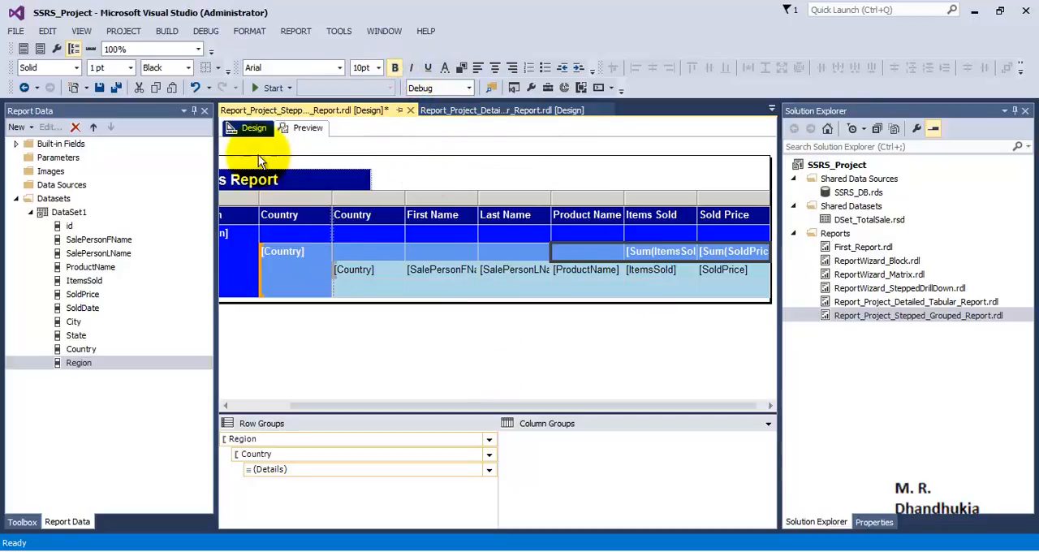
# - Preview the report to check the Items Sold and Sold Price totals for each country, and return to the design
pyautogui.click(302, 128)
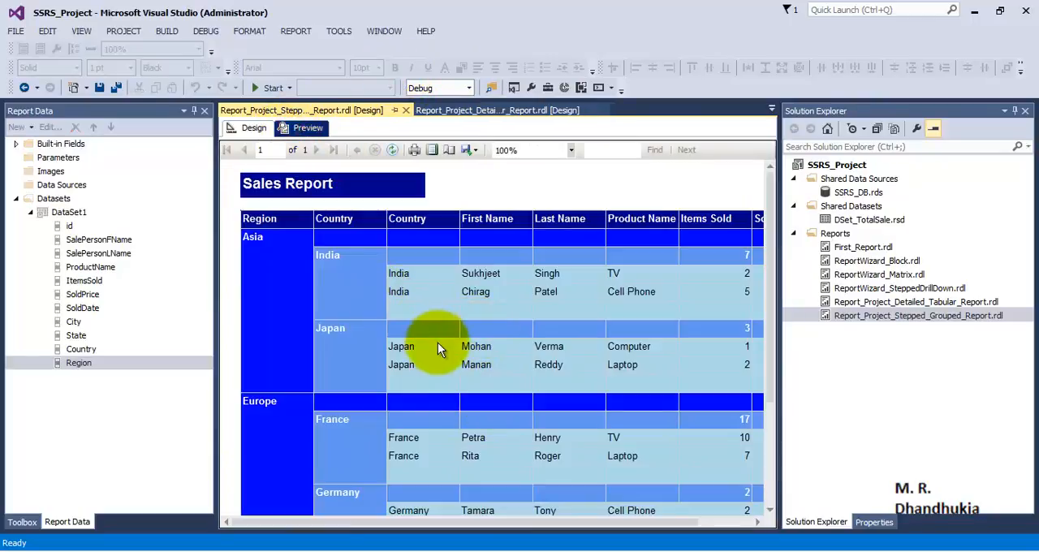
pyautogui.moveTo(402, 523); pyautogui.dragTo(536, 532)
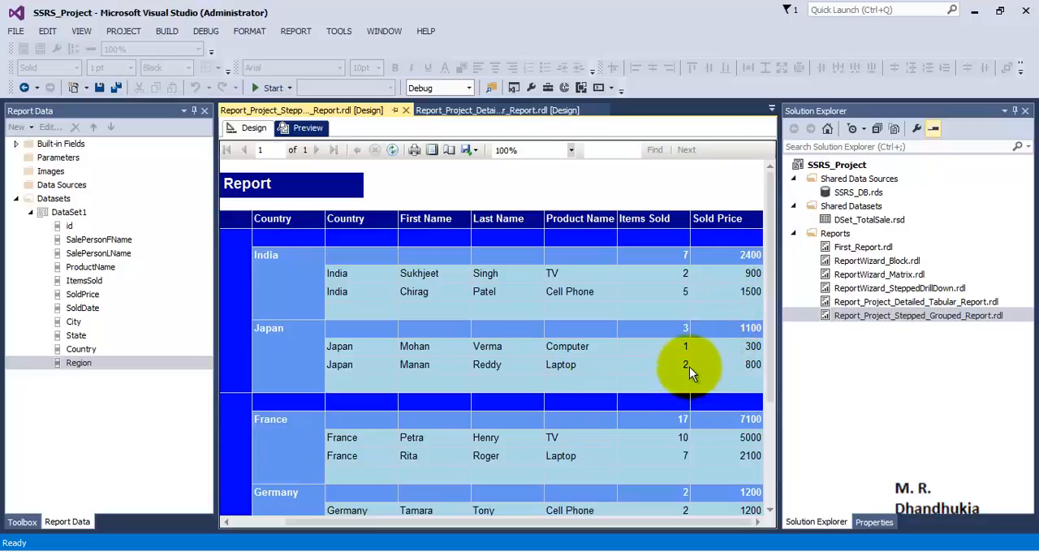
pyautogui.moveTo(771, 349); pyautogui.dragTo(784, 467)
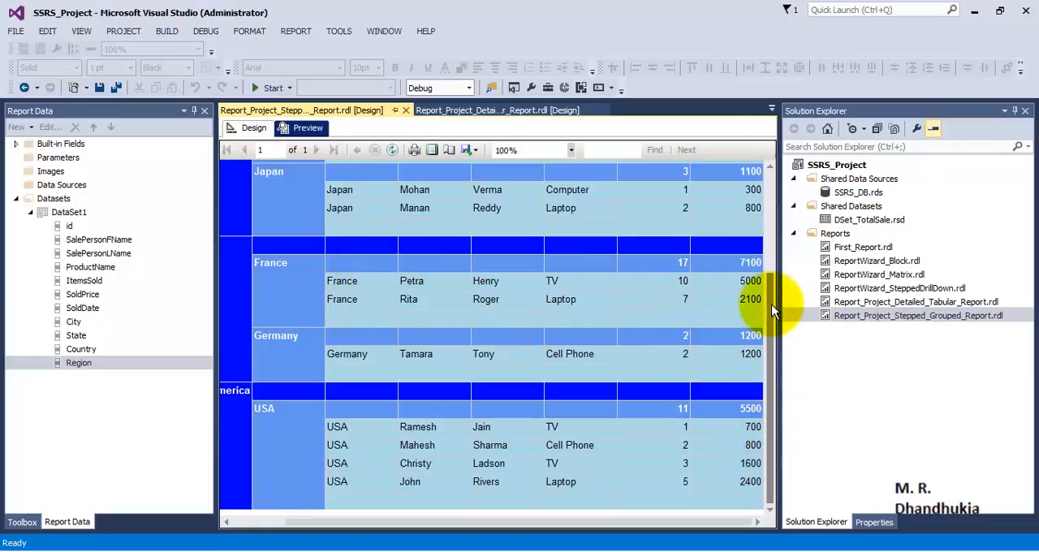
pyautogui.moveTo(771, 307); pyautogui.dragTo(763, 184)
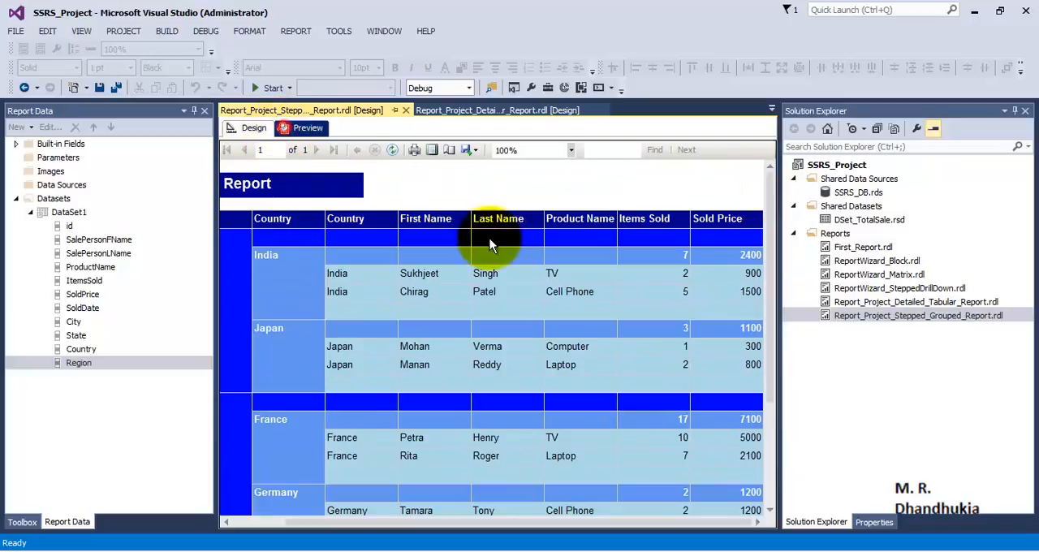
pyautogui.click(253, 128)
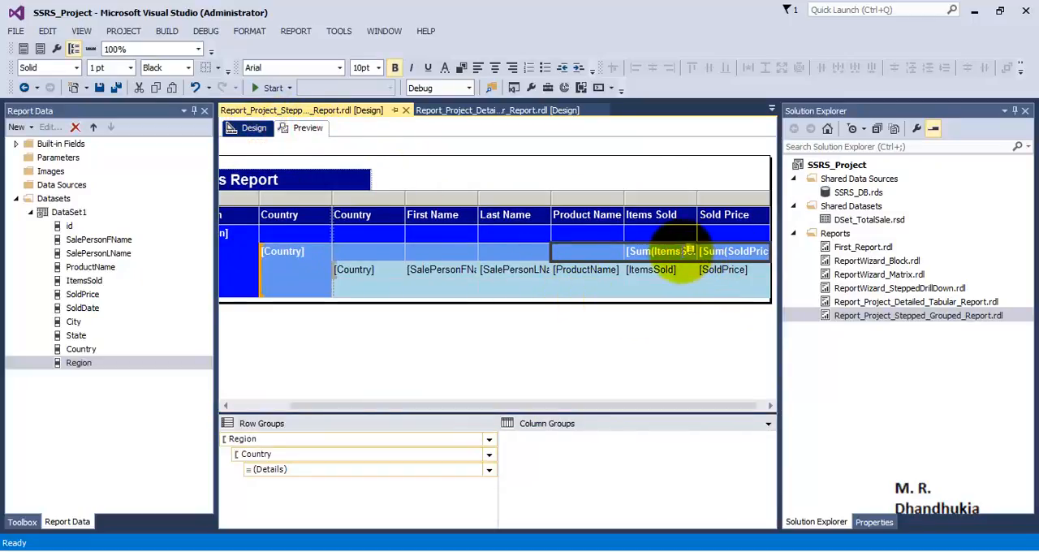
pyautogui.click(674, 290)
pyautogui.rightClick(678, 255)
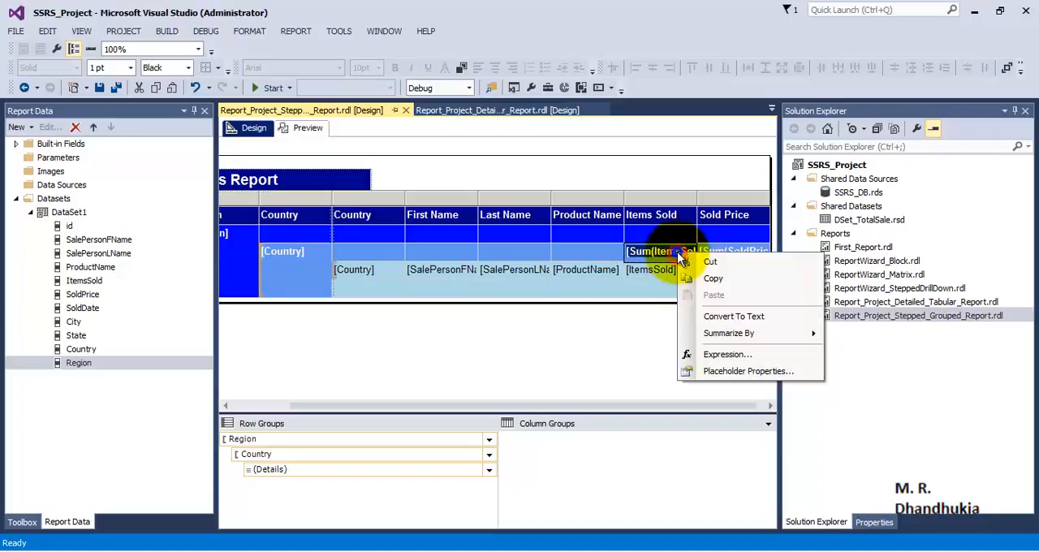
pyautogui.press('Escape')
pyautogui.click(691, 285)
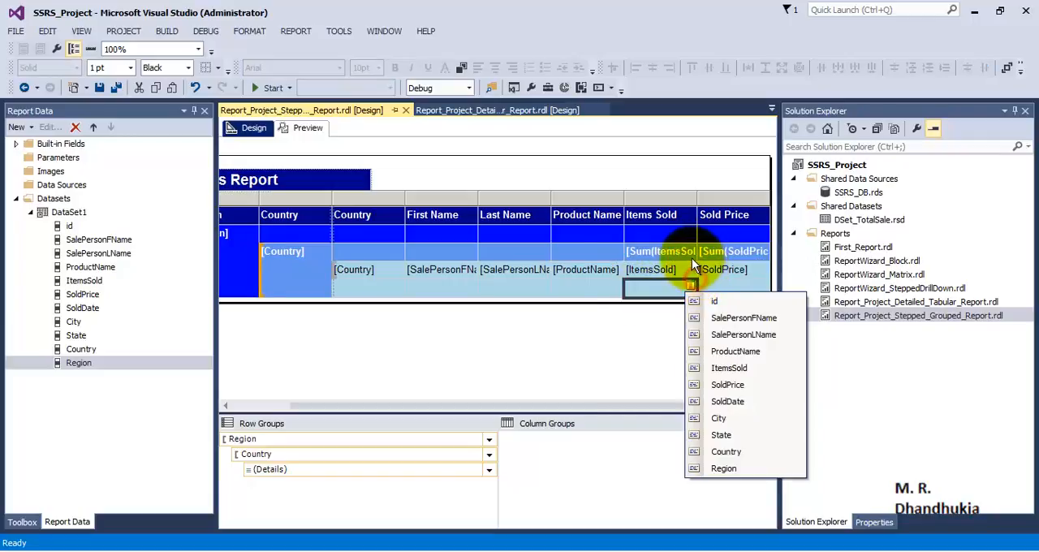
pyautogui.press('Escape')
# - Add totals of the Country header row's Sum(ItemsSold) and Sum(SoldPrice) cells in a Total row below the Country group
pyautogui.rightClick(689, 254)
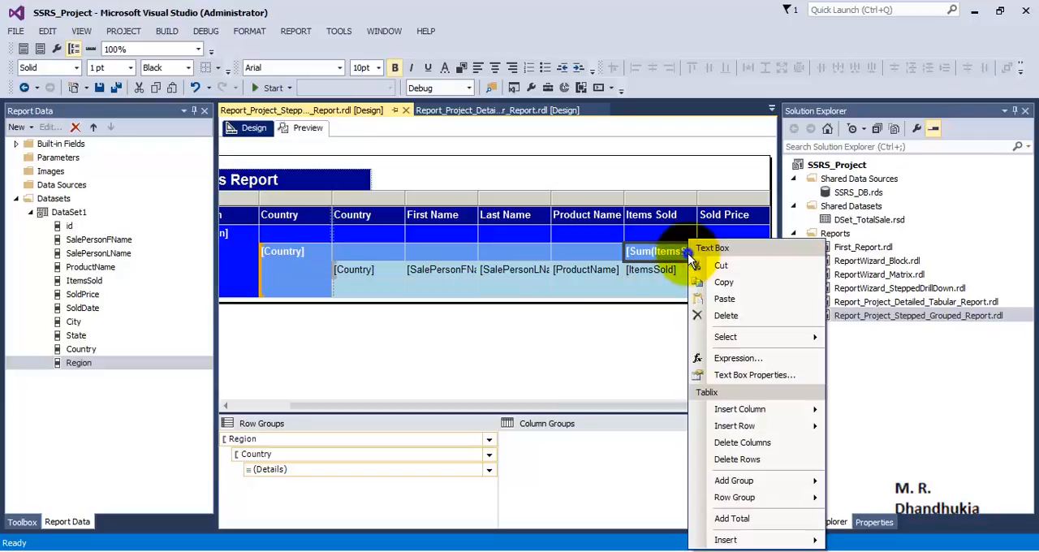
pyautogui.click(741, 513)
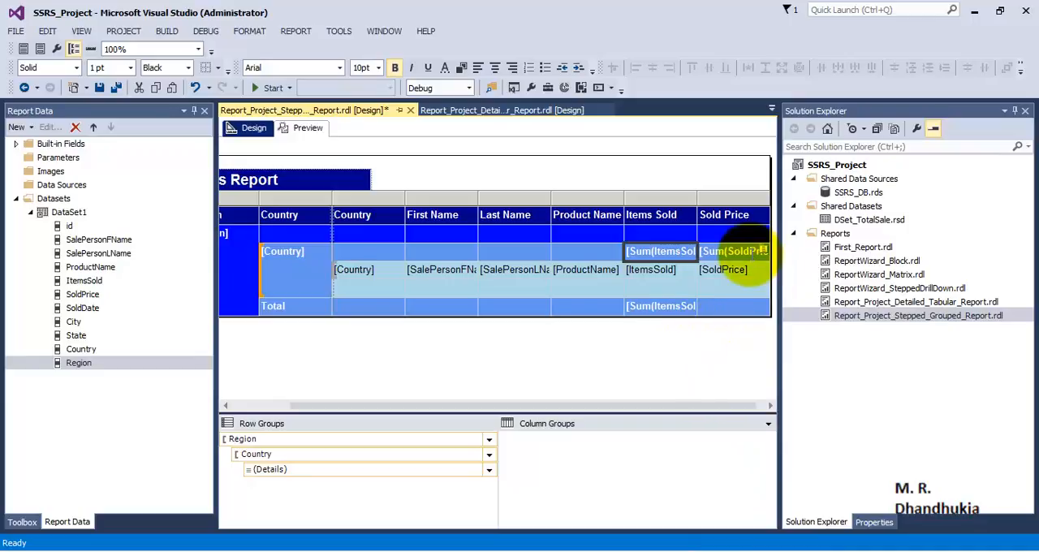
pyautogui.click(736, 252)
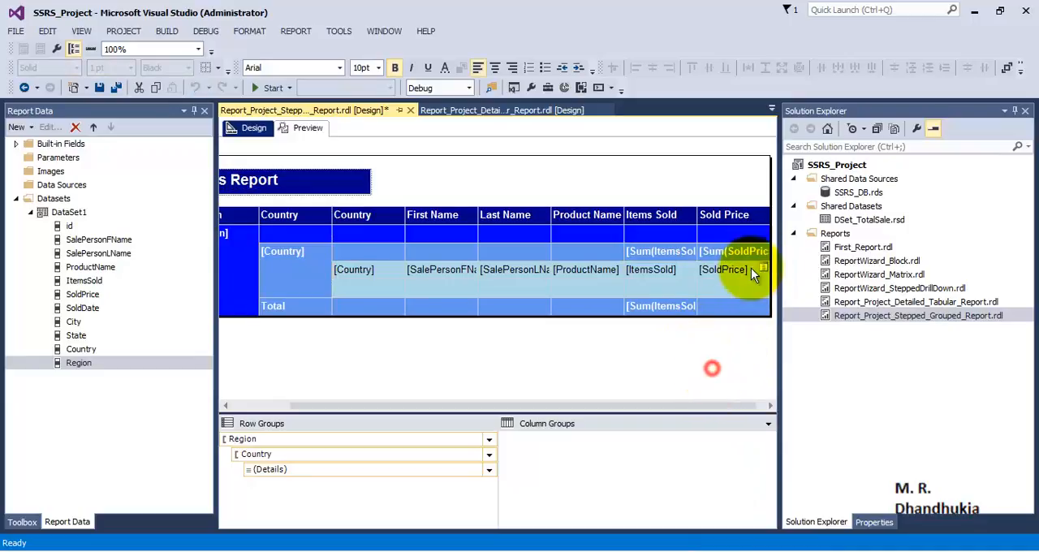
pyautogui.click(753, 254)
pyautogui.rightClick(752, 256)
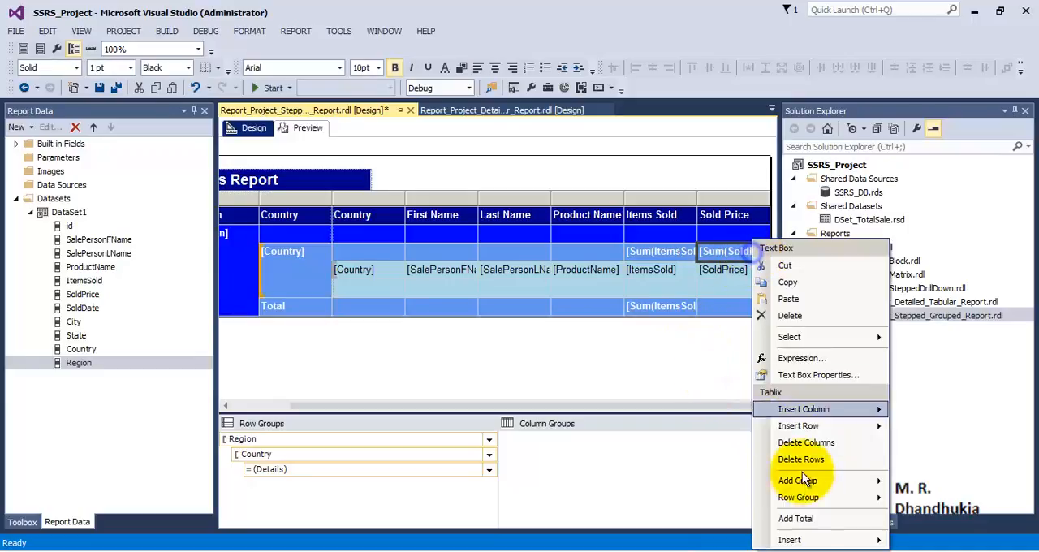
pyautogui.click(805, 518)
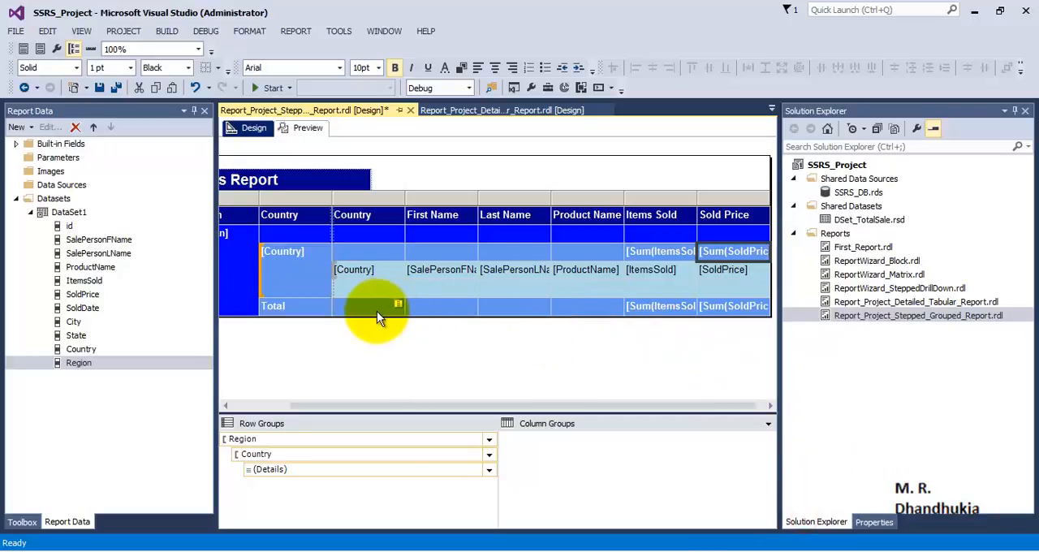
# - Move the Sum(ItemsSold) total from the Total row into the Region header row under Items Sold
pyautogui.rightClick(681, 313)
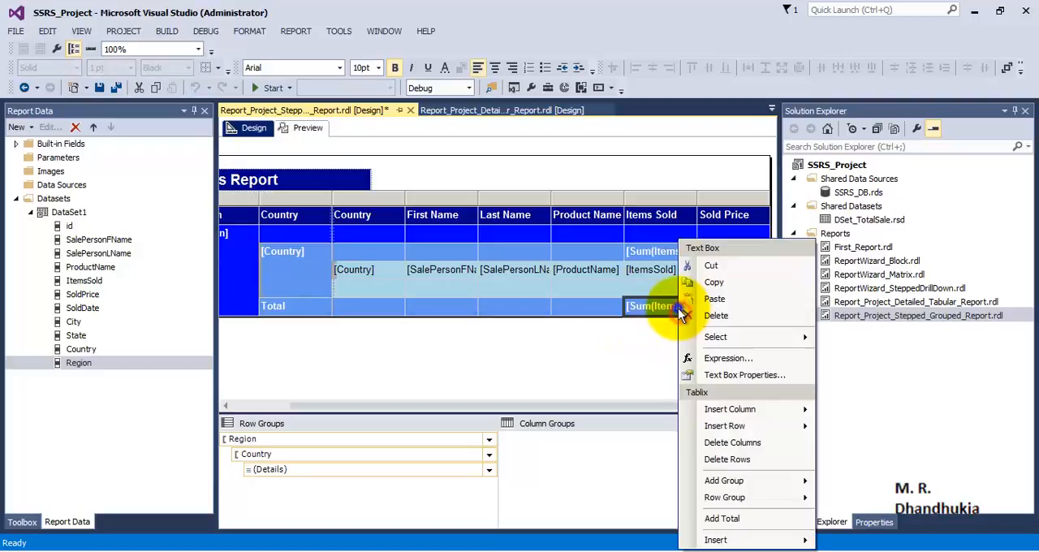
pyautogui.click(713, 281)
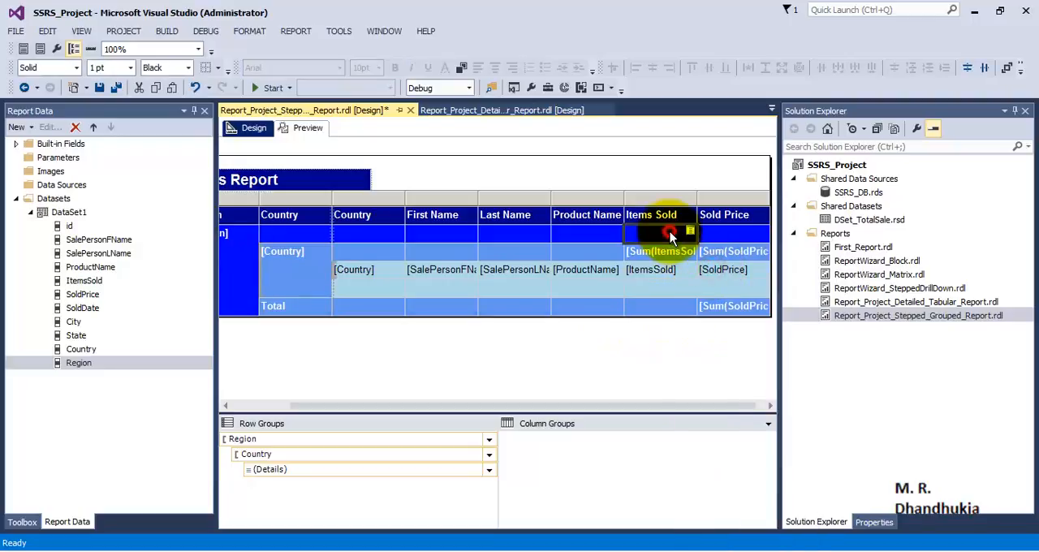
pyautogui.rightClick(670, 233)
pyautogui.click(705, 291)
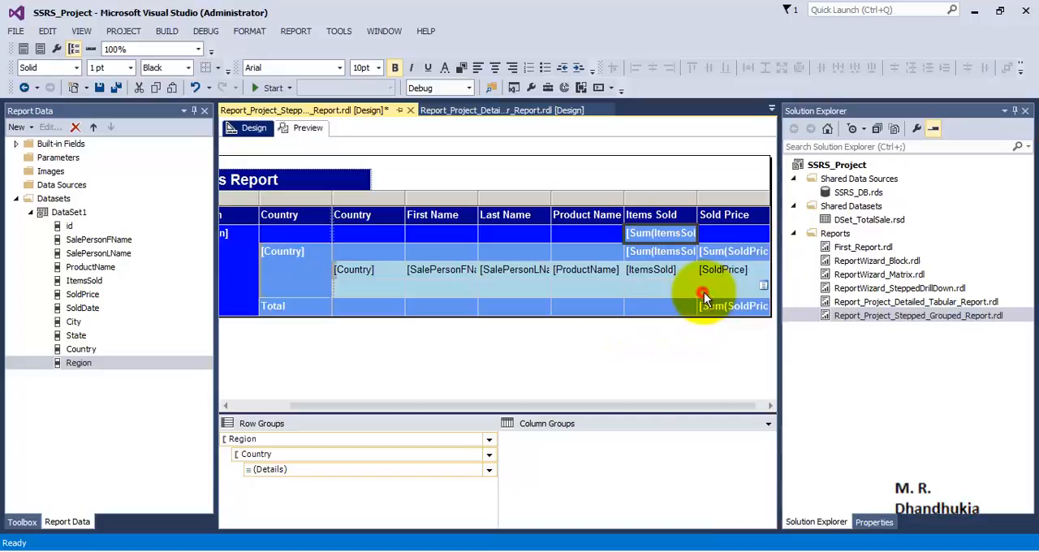
# - Move the Sum(SoldPrice) total from the Total row into the Region header row under Sold Price, and check the report preview
pyautogui.click(739, 316)
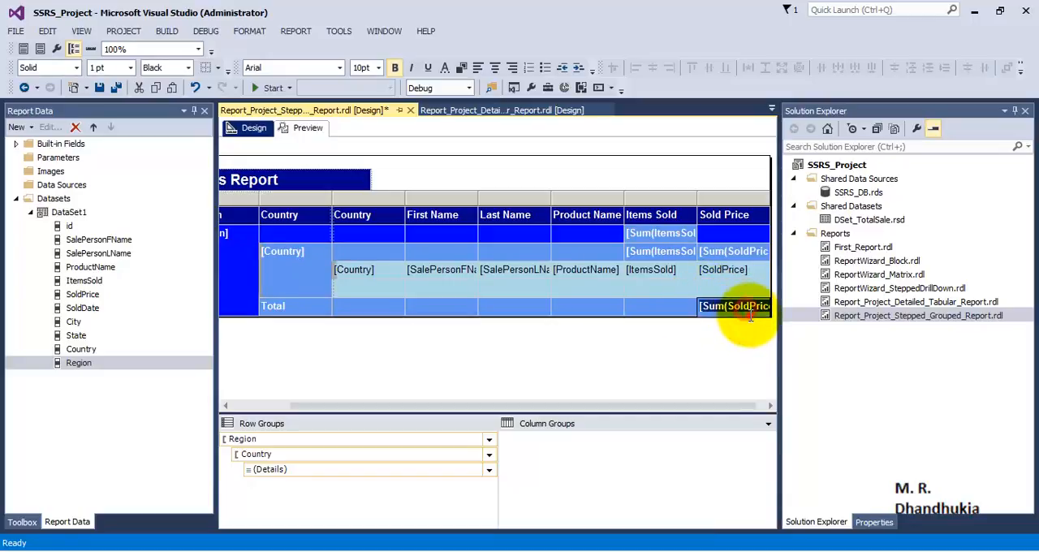
pyautogui.rightClick(752, 323)
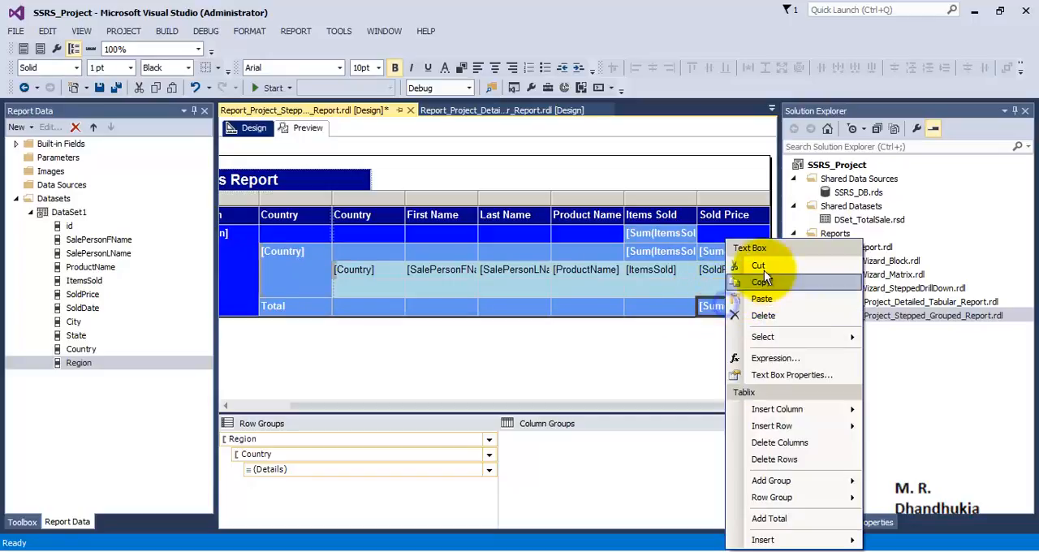
pyautogui.click(763, 202)
pyautogui.rightClick(727, 233)
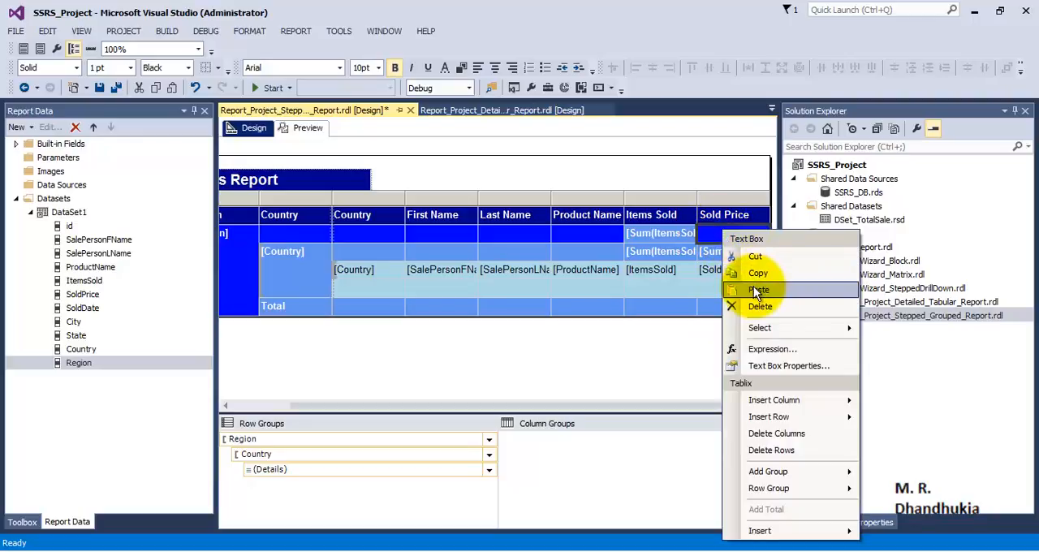
pyautogui.click(754, 286)
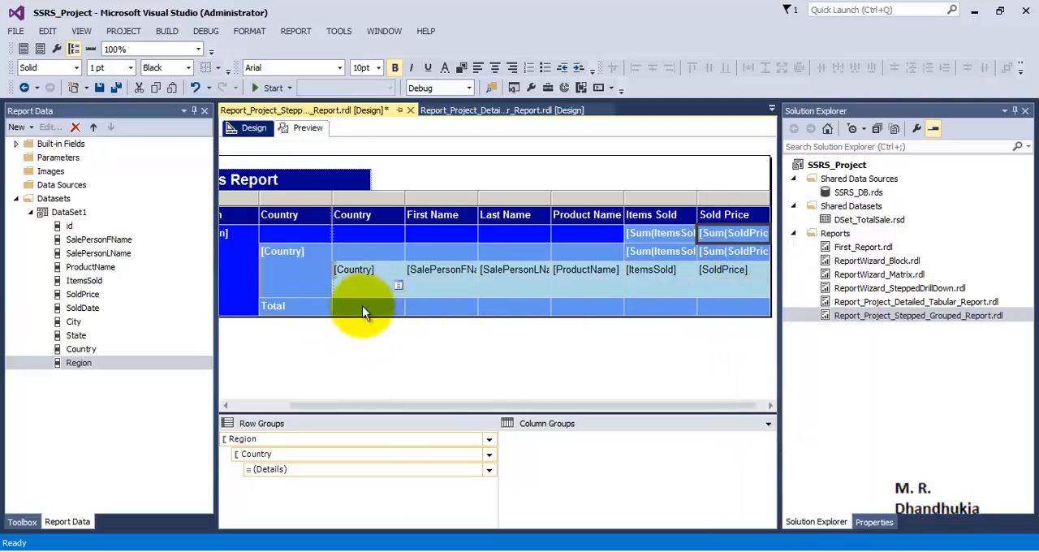
pyautogui.click(306, 132)
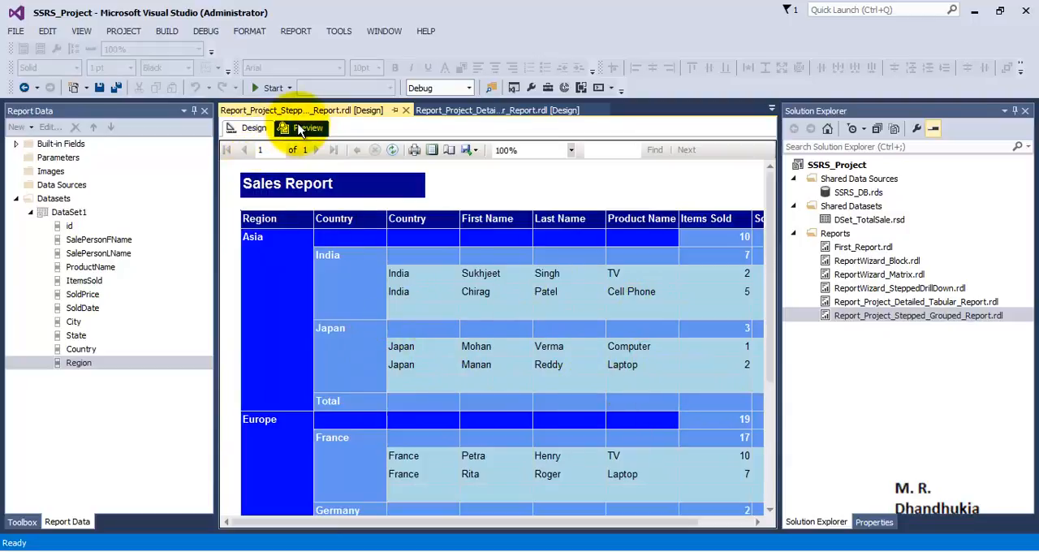
pyautogui.click(251, 128)
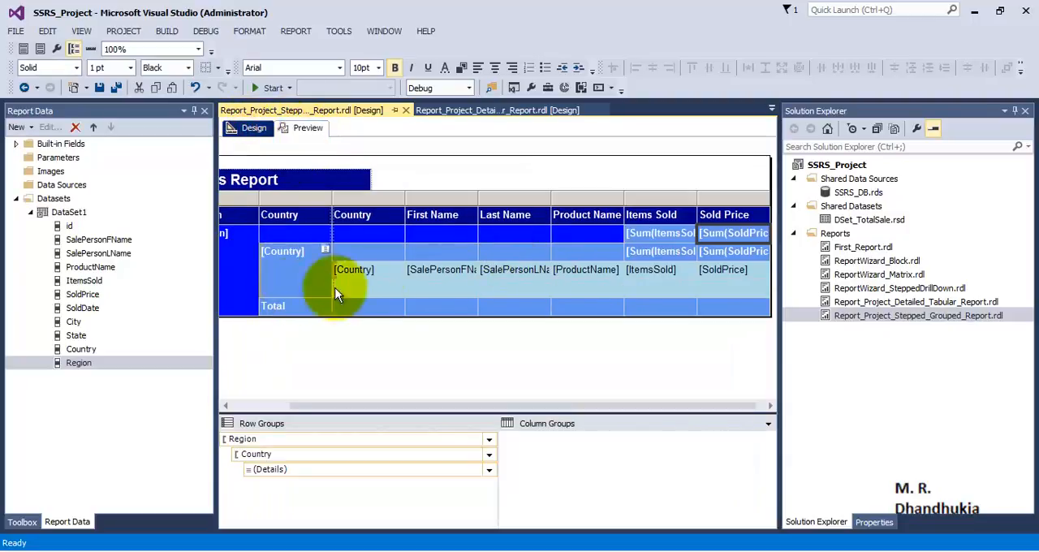
# - Delete the empty light blue row directly below the details row in the table
pyautogui.click(372, 288)
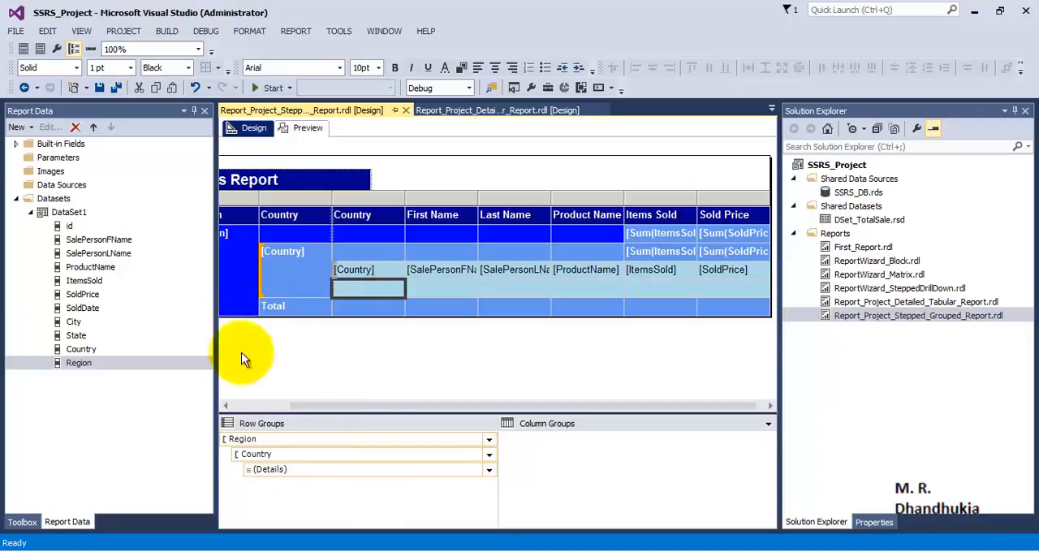
pyautogui.click(274, 404)
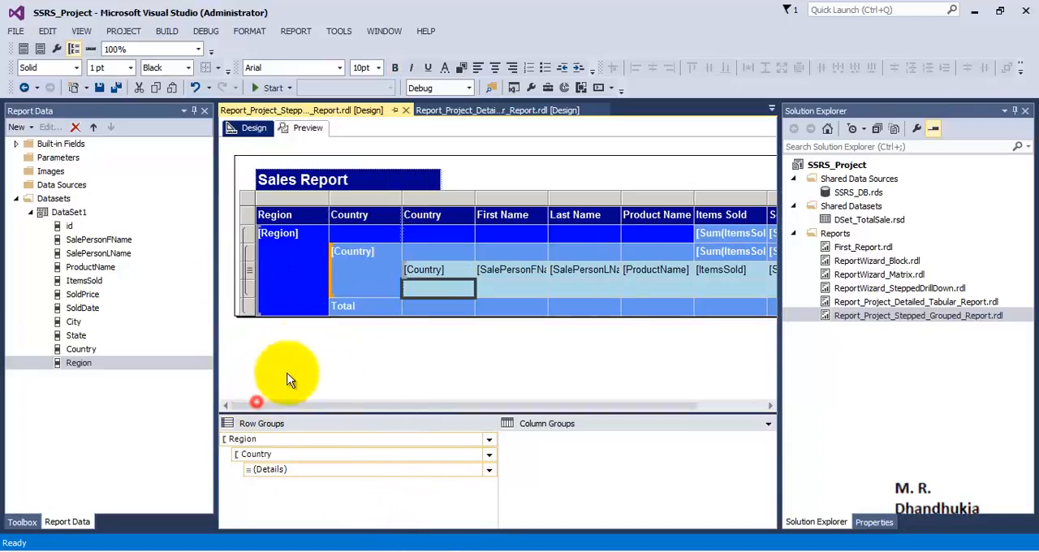
pyautogui.click(250, 291)
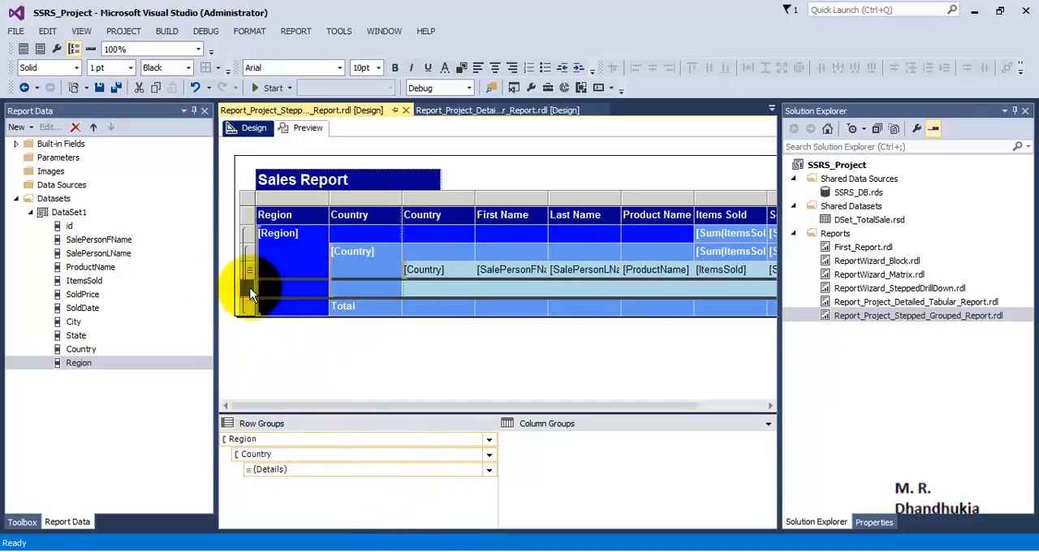
pyautogui.rightClick(250, 294)
pyautogui.click(294, 316)
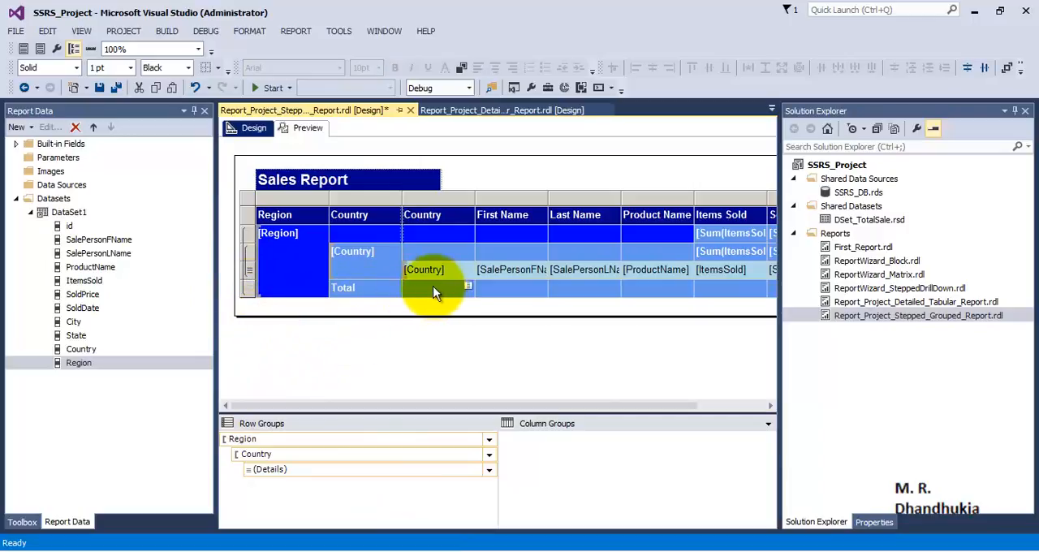
# - Delete the leftover Total row at the end of the Region group
pyautogui.click(446, 287)
pyautogui.click(250, 292)
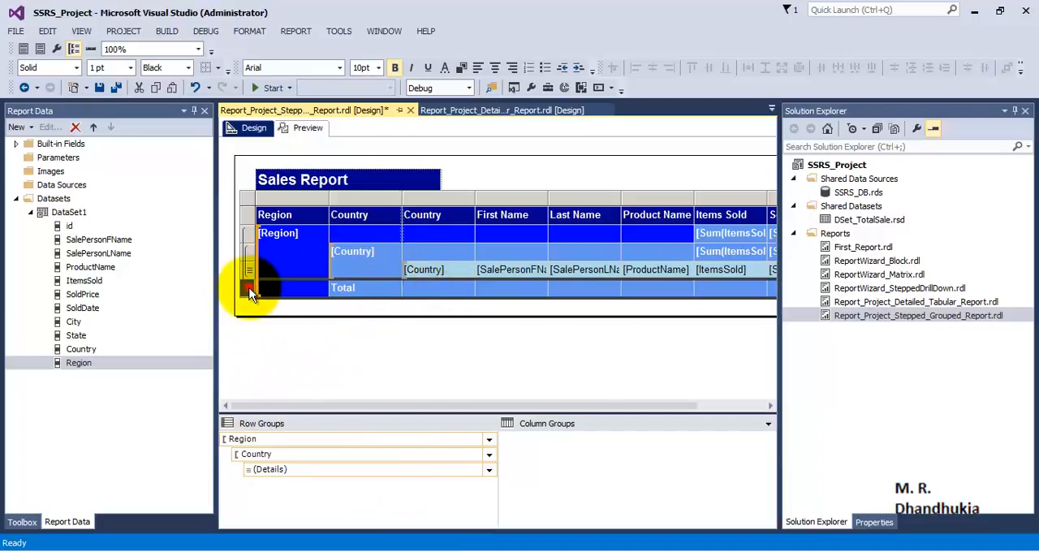
pyautogui.rightClick(250, 294)
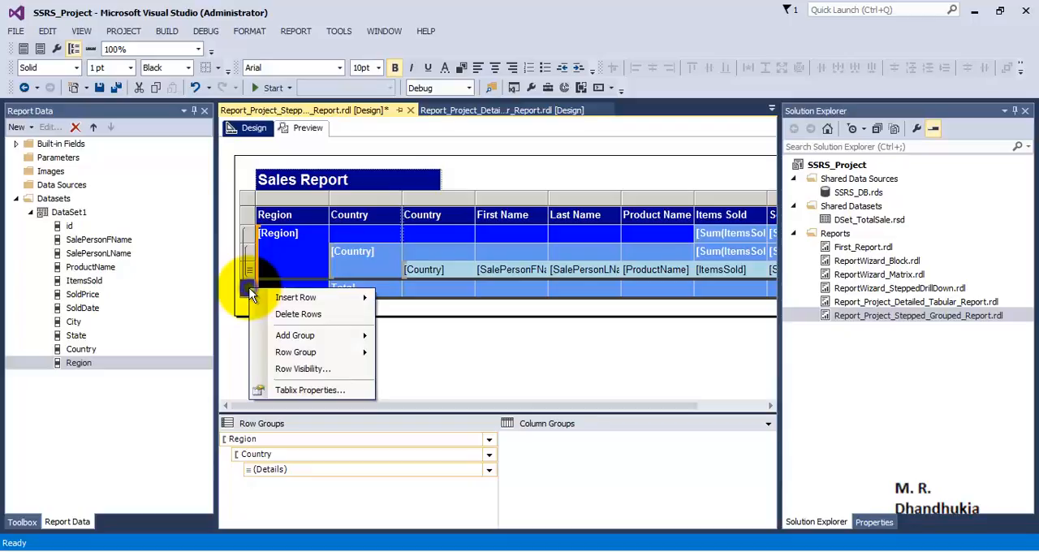
pyautogui.moveTo(280, 356)
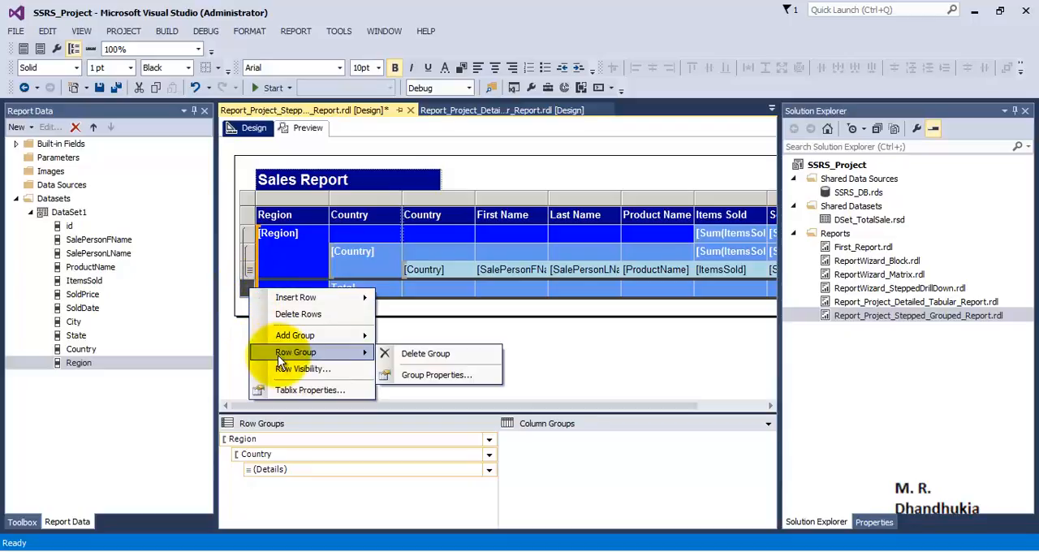
pyautogui.click(302, 315)
# - Set the background of the Region header row cells from Product Name through Sold Price to blue
pyautogui.moveTo(592, 406); pyautogui.dragTo(645, 406)
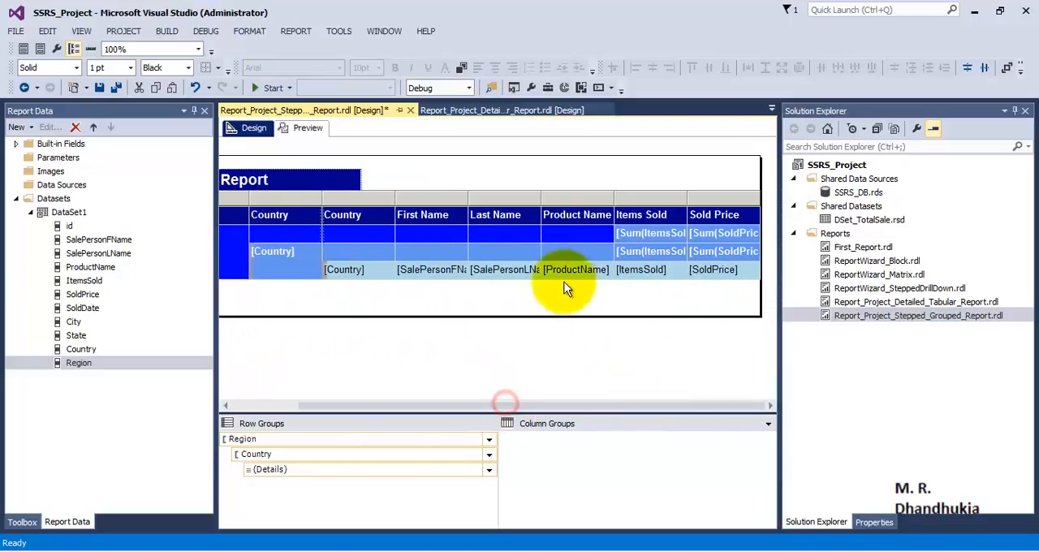
pyautogui.click(572, 233)
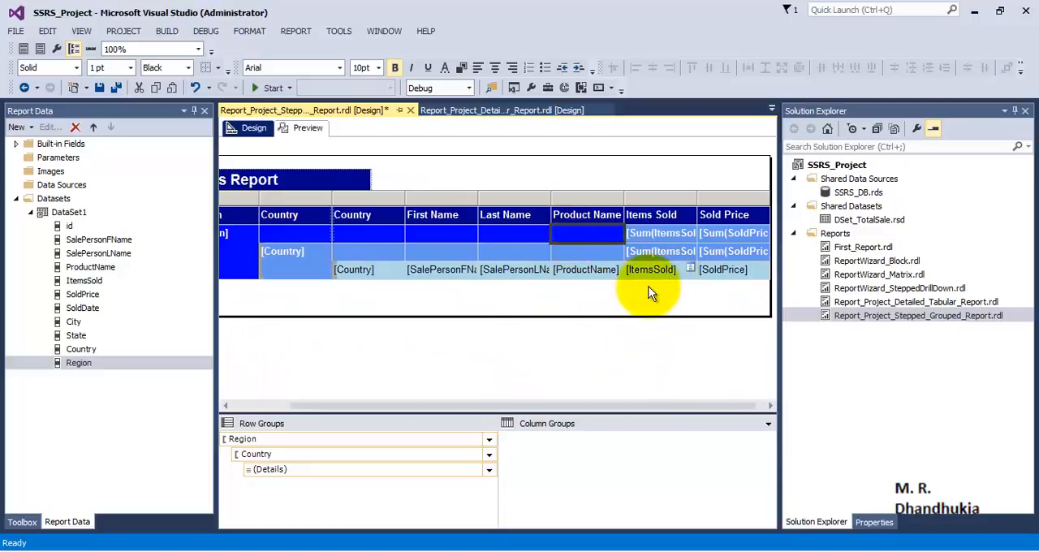
pyautogui.keyDown('ctrl'); pyautogui.click(733, 232); pyautogui.keyUp('ctrl')
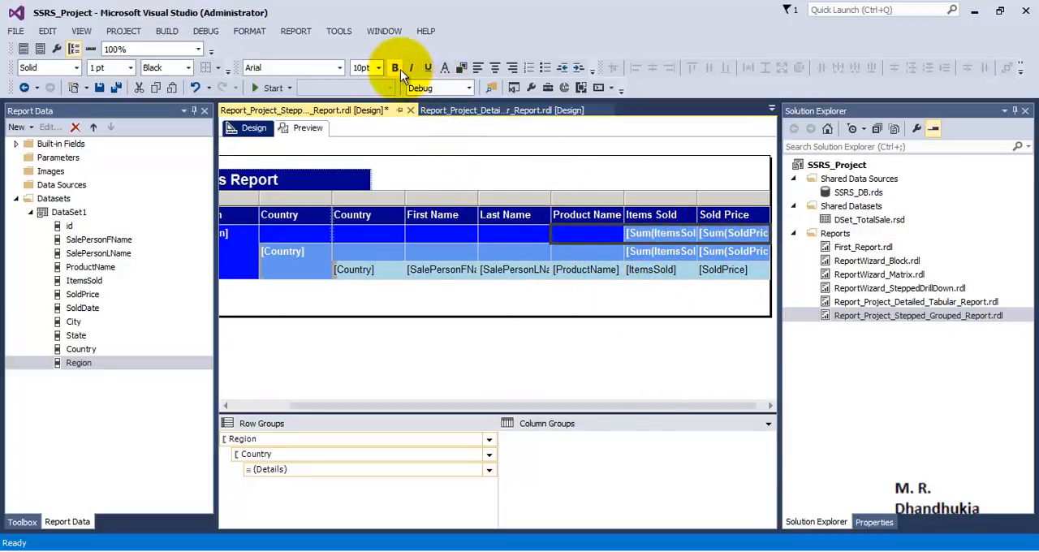
pyautogui.click(462, 68)
pyautogui.click(539, 255)
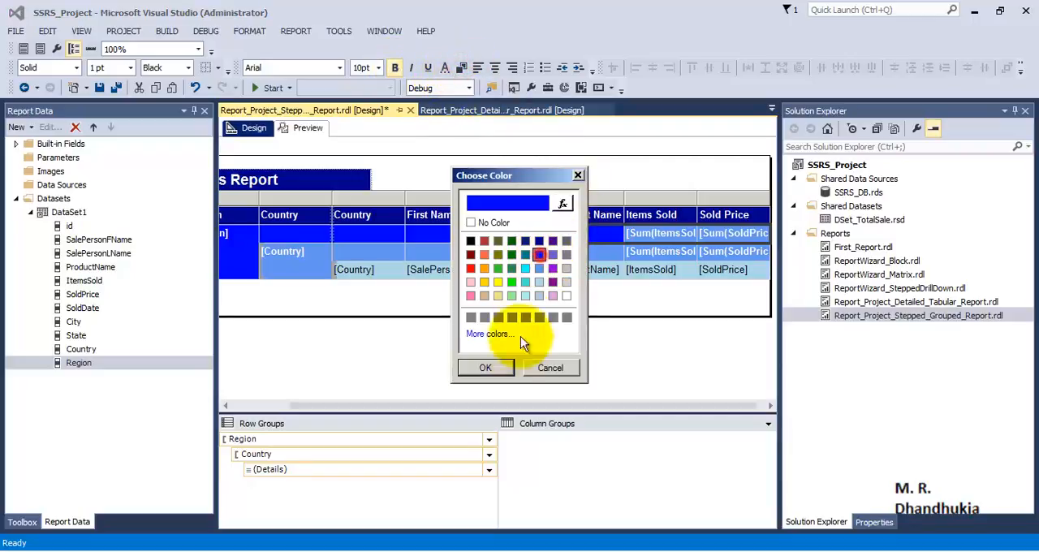
pyautogui.click(485, 368)
# - Preview the report and narrow the Solution Explorer and Report Data panes to fit all columns through Sold Price
pyautogui.click(306, 130)
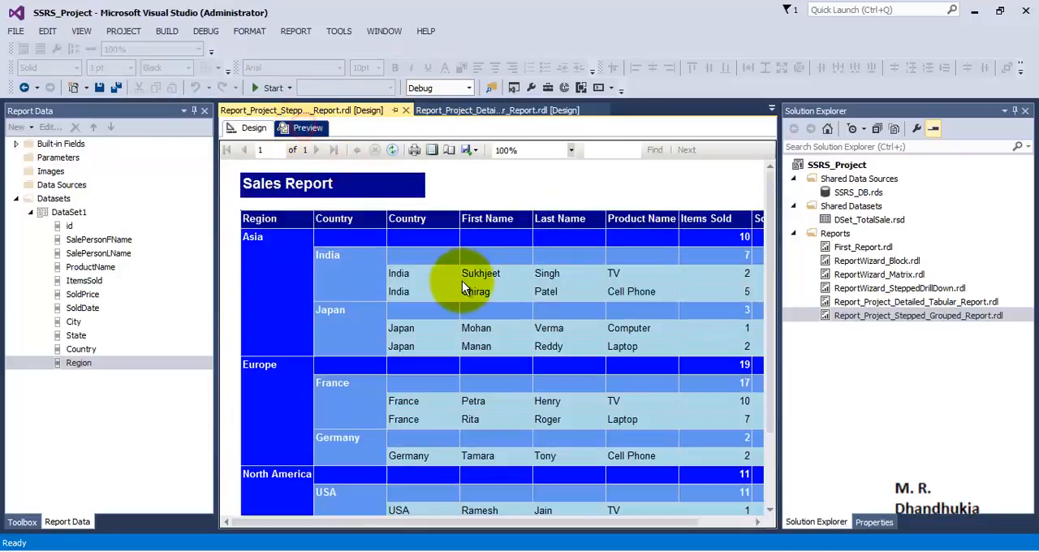
pyautogui.moveTo(393, 522); pyautogui.dragTo(344, 536)
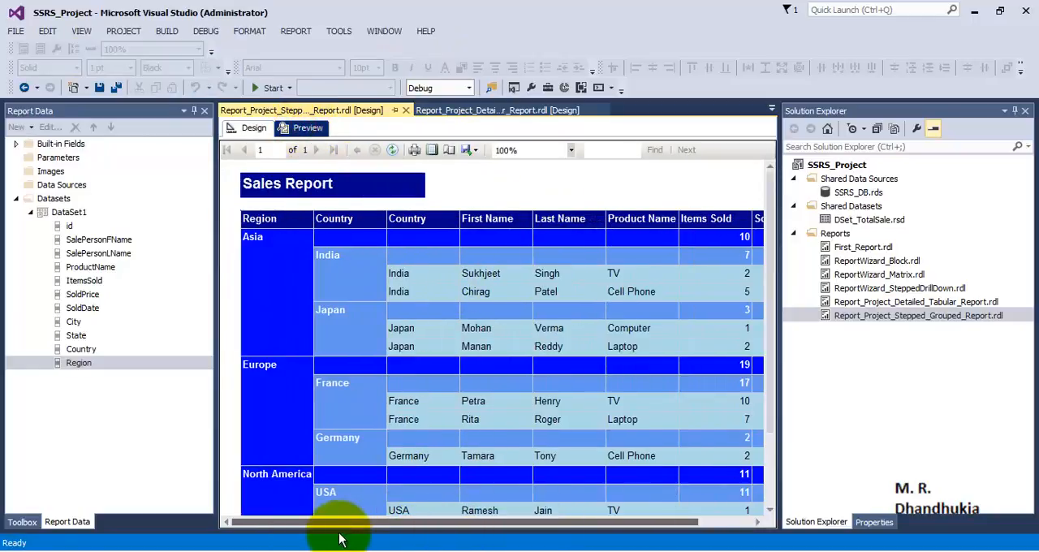
pyautogui.click(477, 514)
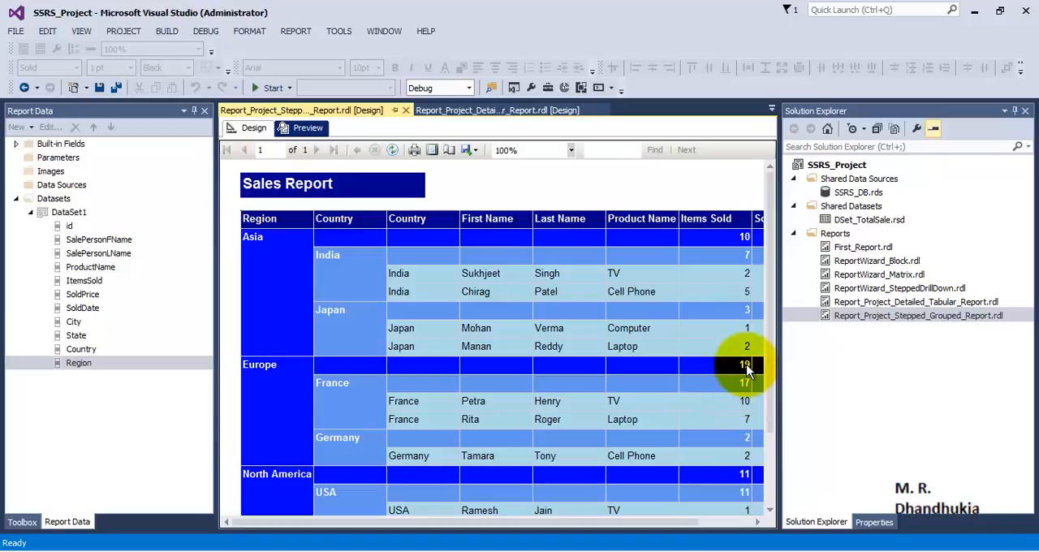
pyautogui.moveTo(770, 392); pyautogui.dragTo(749, 325)
pyautogui.moveTo(670, 523); pyautogui.dragTo(715, 525)
pyautogui.moveTo(780, 312); pyautogui.dragTo(868, 325)
pyautogui.moveTo(215, 287); pyautogui.dragTo(132, 308)
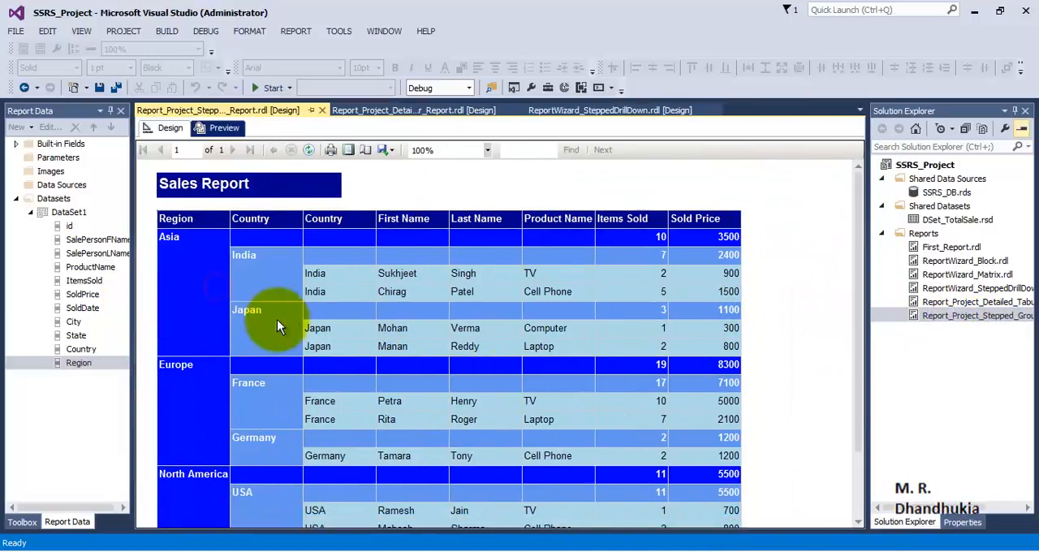
# - Examine the previewed report's Region and Country groups together with their Items Sold and Sold Price totals
pyautogui.scroll(-2, 761, 276)
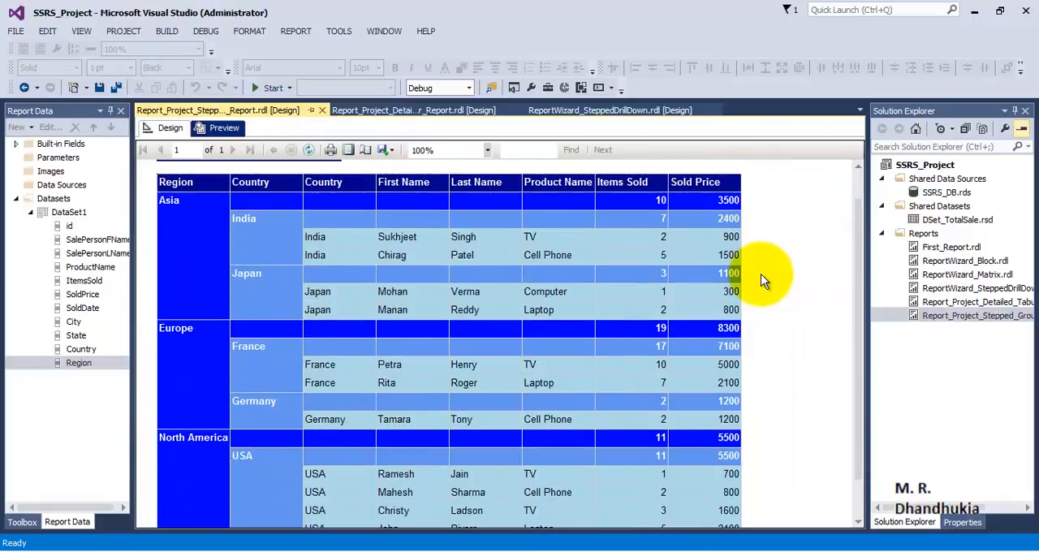
pyautogui.scroll(-3, 761, 274)
pyautogui.scroll(5, 760, 273)
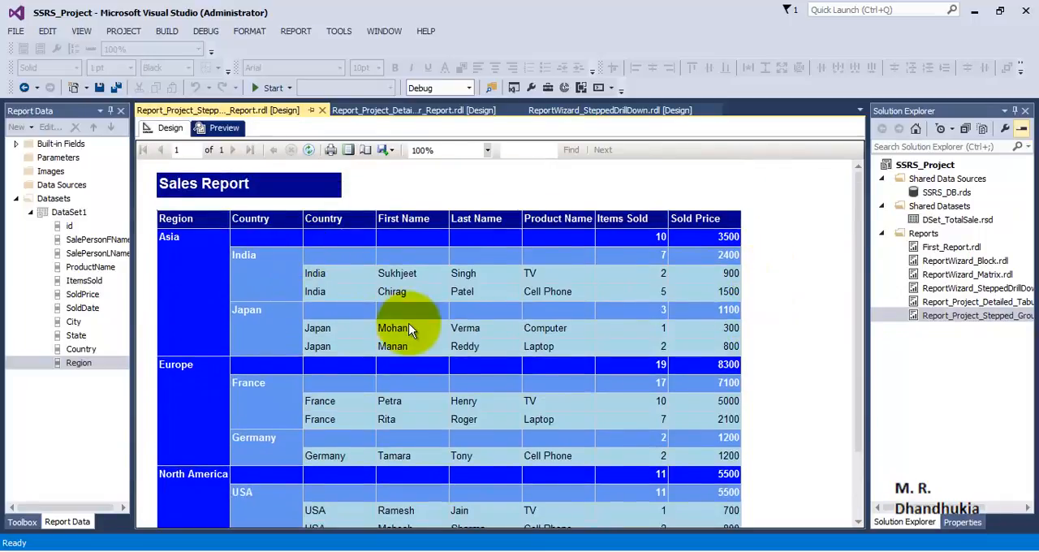
pyautogui.scroll(-2, 408, 330)
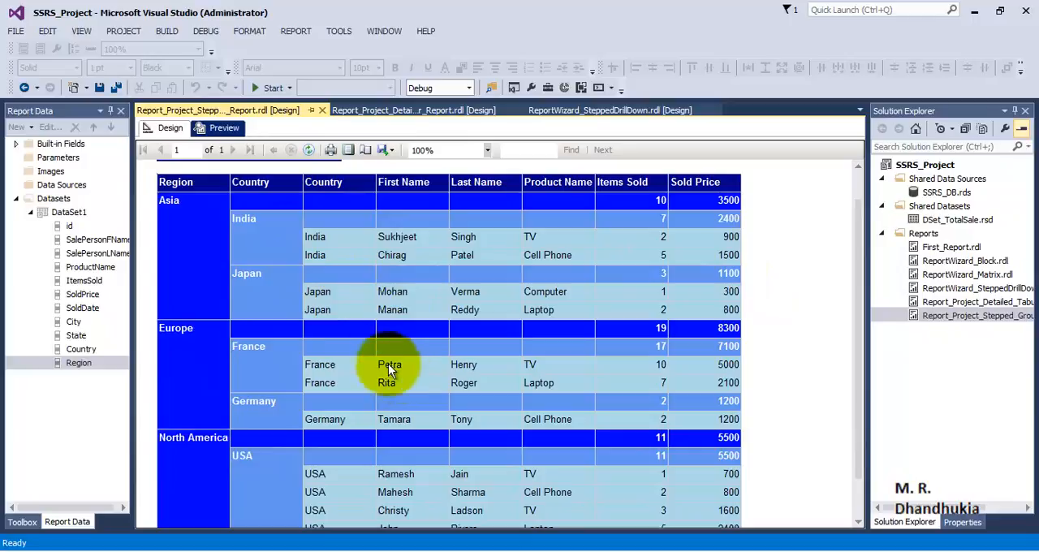
pyautogui.click(257, 355)
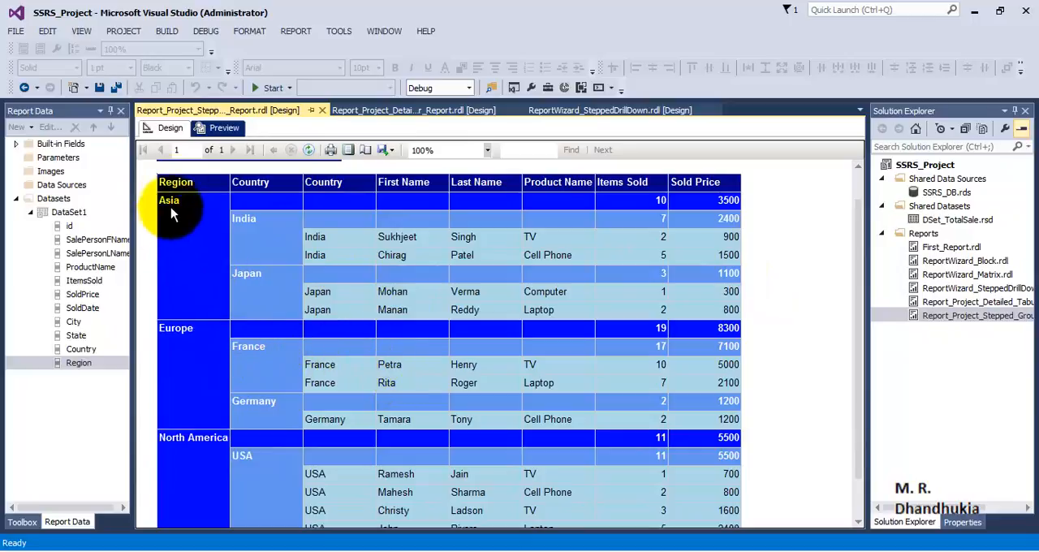
# - Set the Details row group to be hidden when the report is initially run, with its display toggled by Country1
pyautogui.scroll(-1, 656, 310)
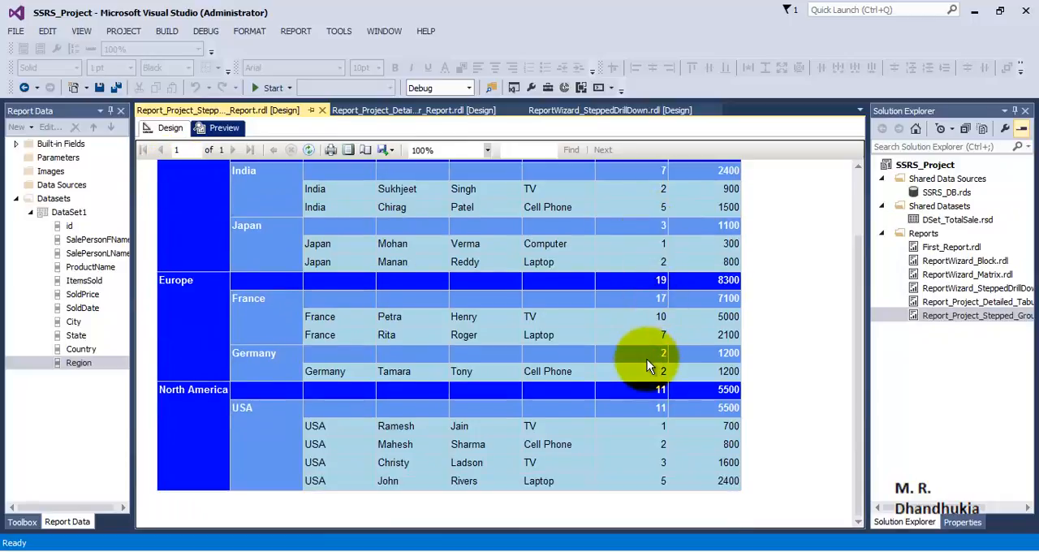
pyautogui.scroll(2, 647, 366)
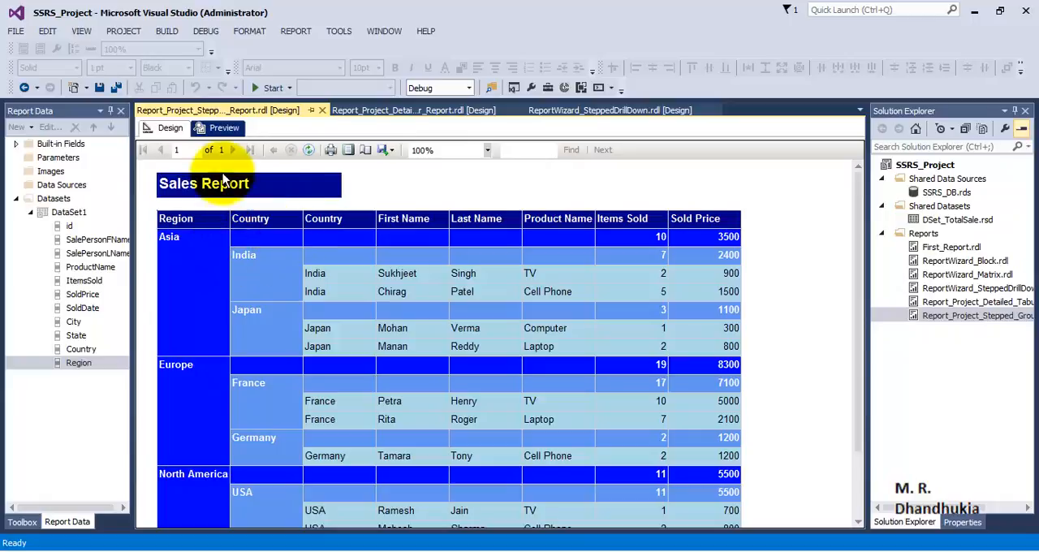
pyautogui.click(155, 130)
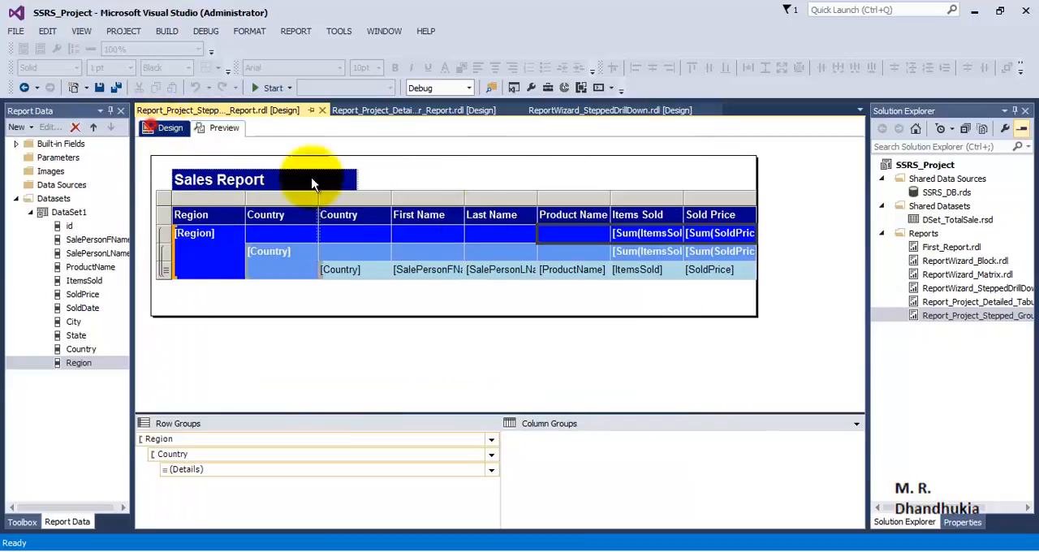
pyautogui.click(491, 470)
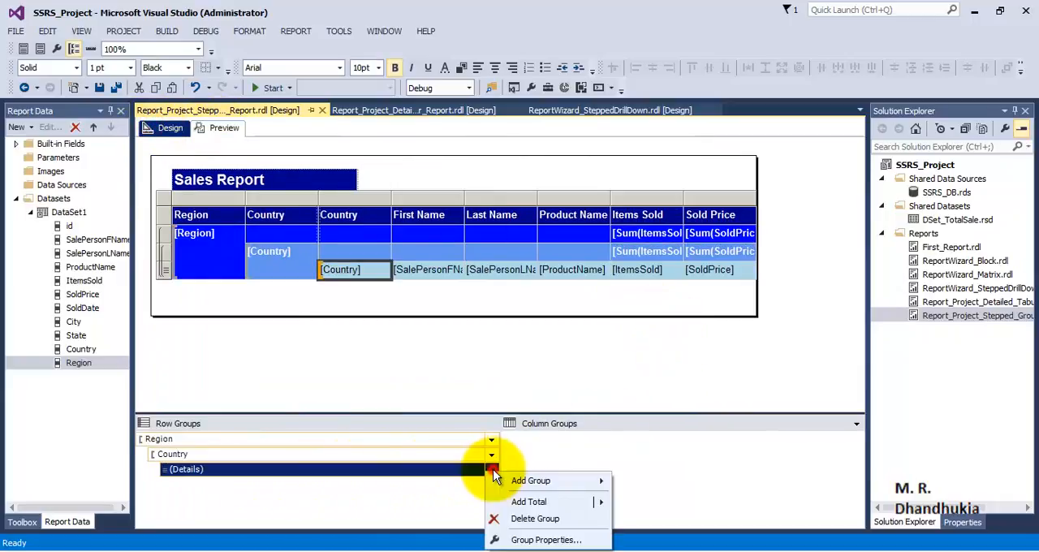
pyautogui.click(540, 540)
pyautogui.click(341, 183)
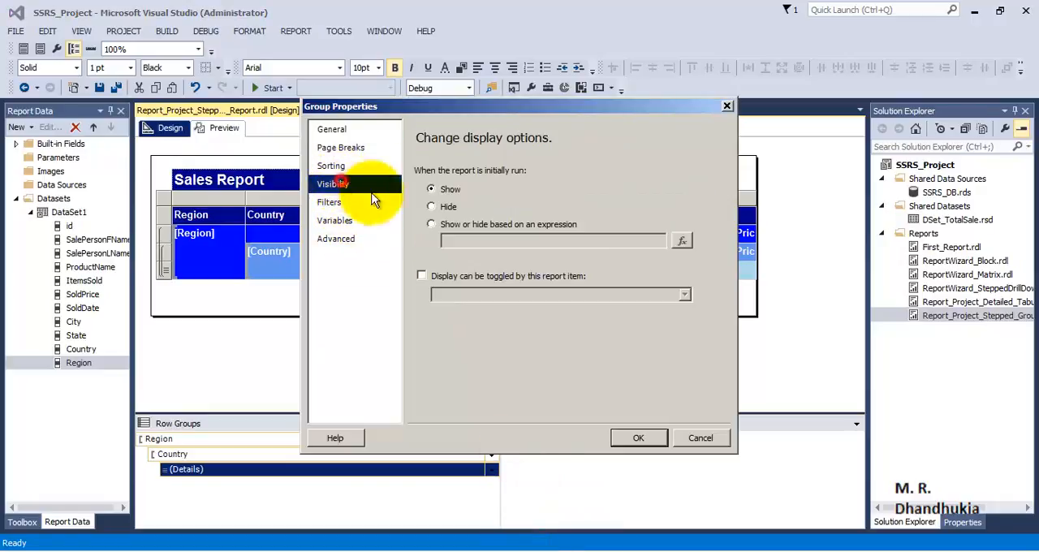
pyautogui.click(438, 206)
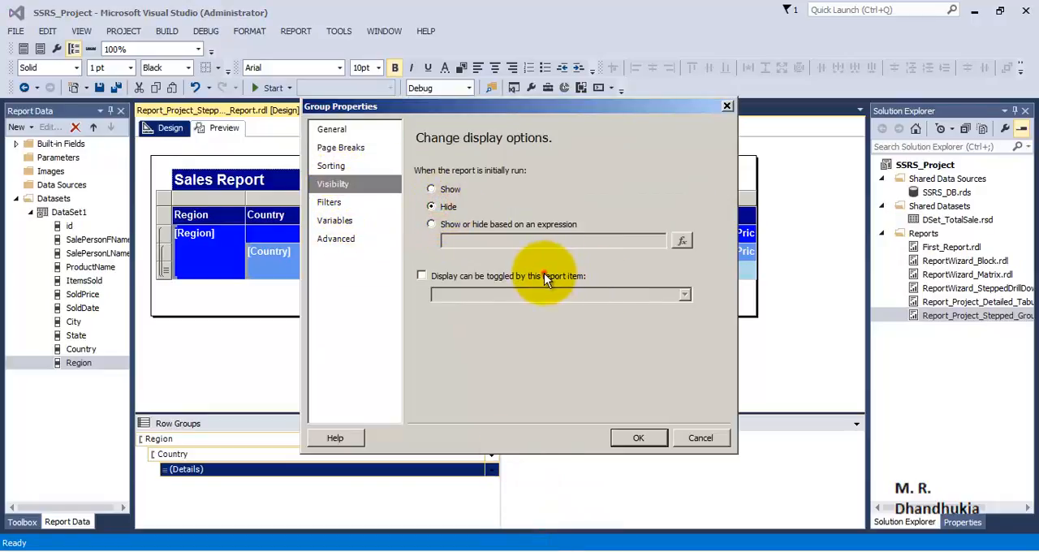
pyautogui.click(479, 275)
pyautogui.click(689, 295)
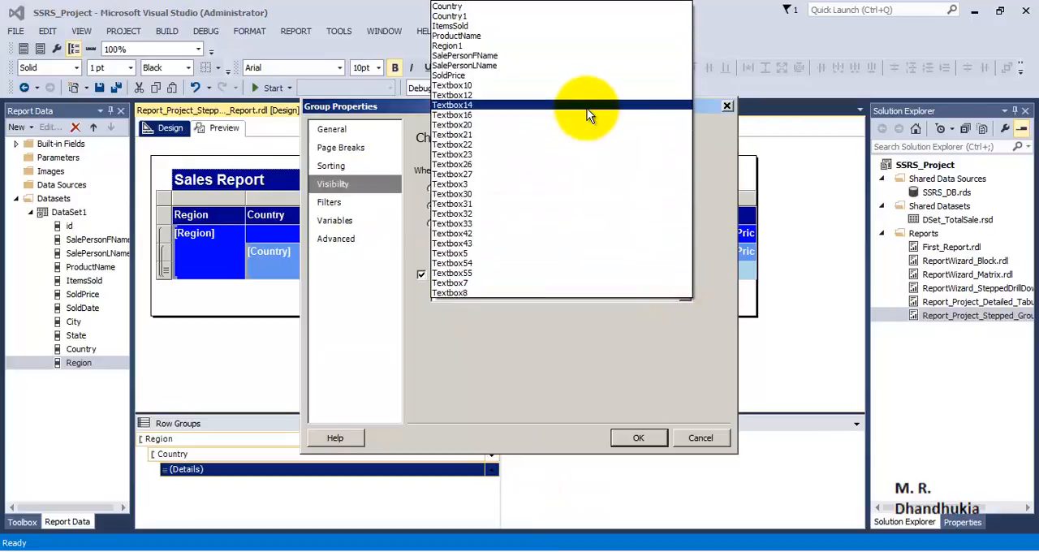
pyautogui.click(492, 16)
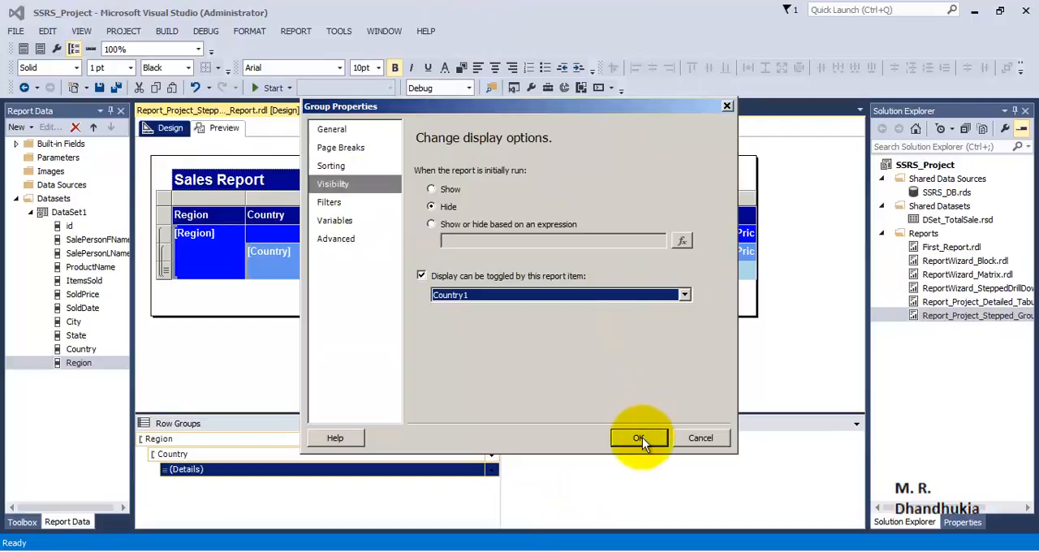
pyautogui.click(639, 439)
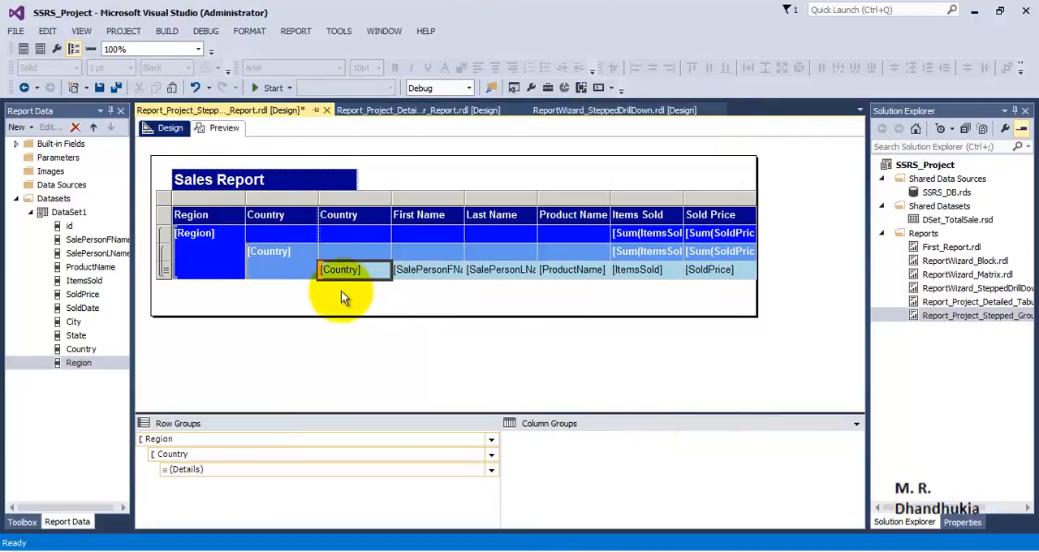
# - Preview the report and expand and collapse the countries to check the drill-down to their detail rows
pyautogui.click(224, 127)
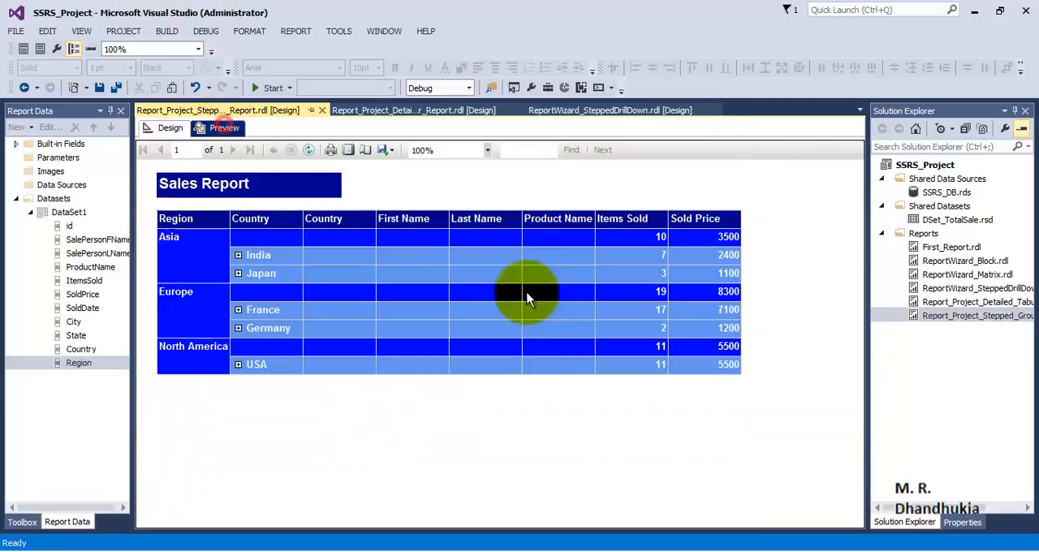
pyautogui.click(238, 311)
pyautogui.click(238, 310)
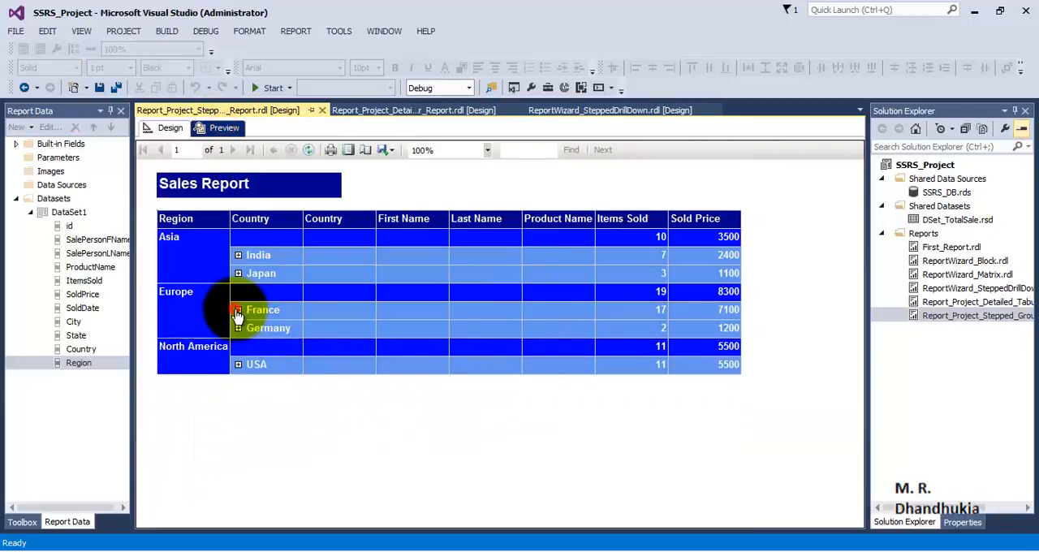
pyautogui.click(239, 328)
pyautogui.click(239, 328)
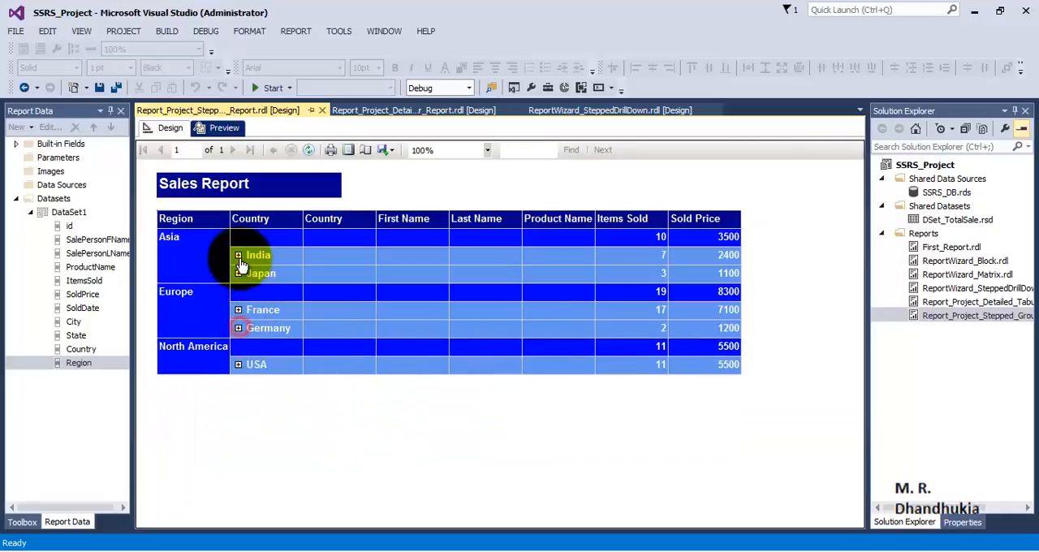
pyautogui.click(239, 255)
pyautogui.click(238, 309)
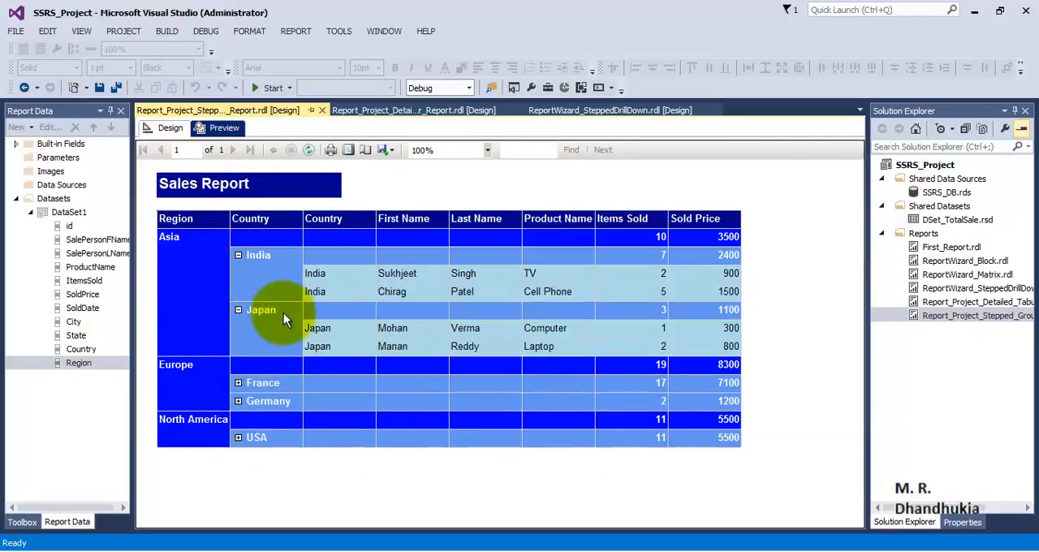
pyautogui.click(238, 310)
pyautogui.click(239, 255)
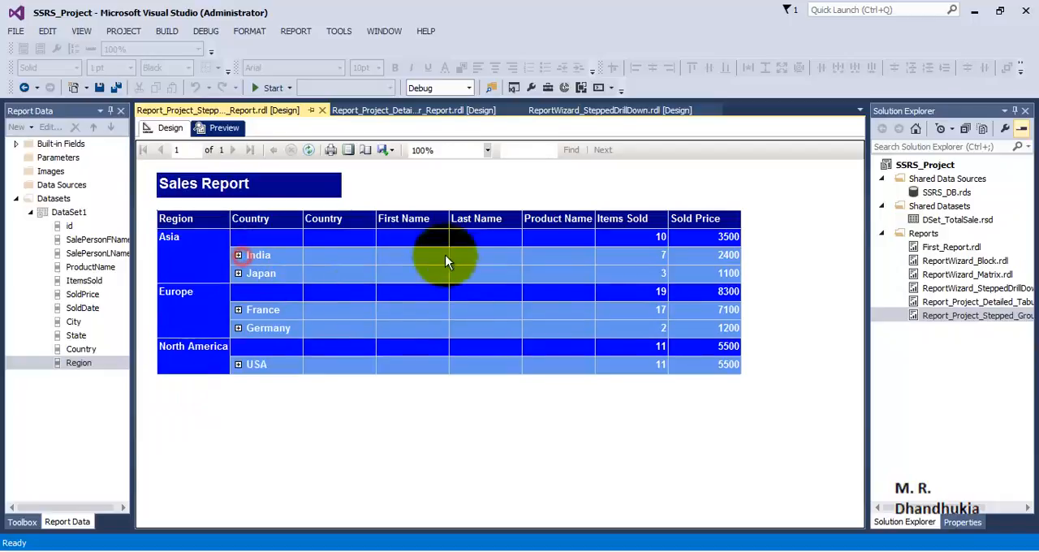
pyautogui.click(239, 255)
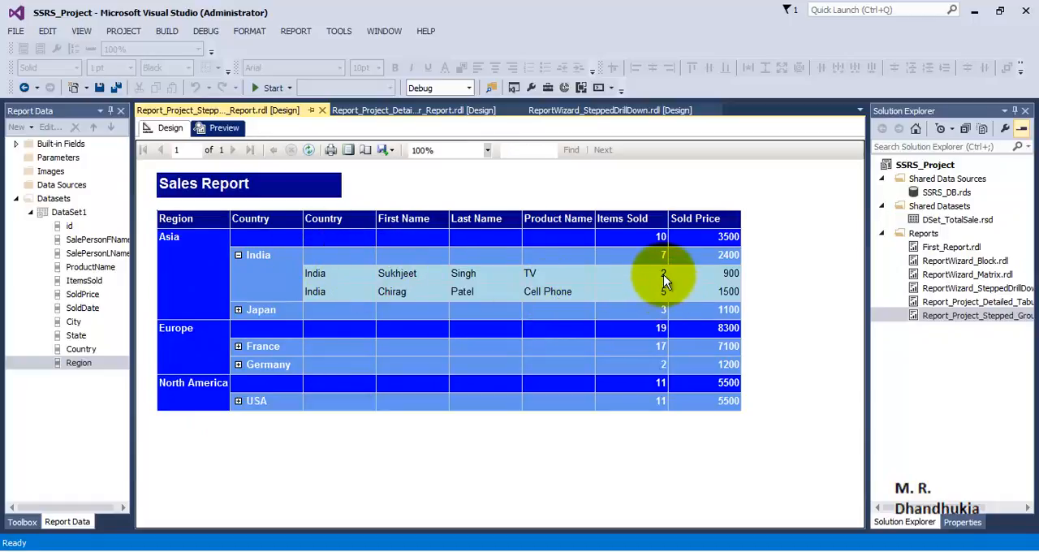
pyautogui.click(239, 255)
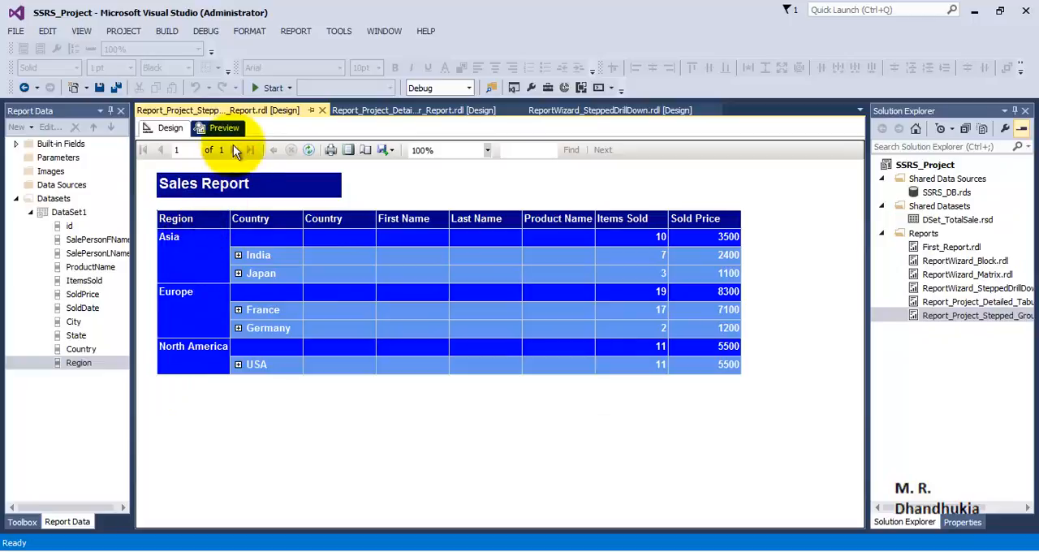
# - Set the Country row group to be hidden when the report is initially run, with its display toggled by Region1
pyautogui.click(169, 128)
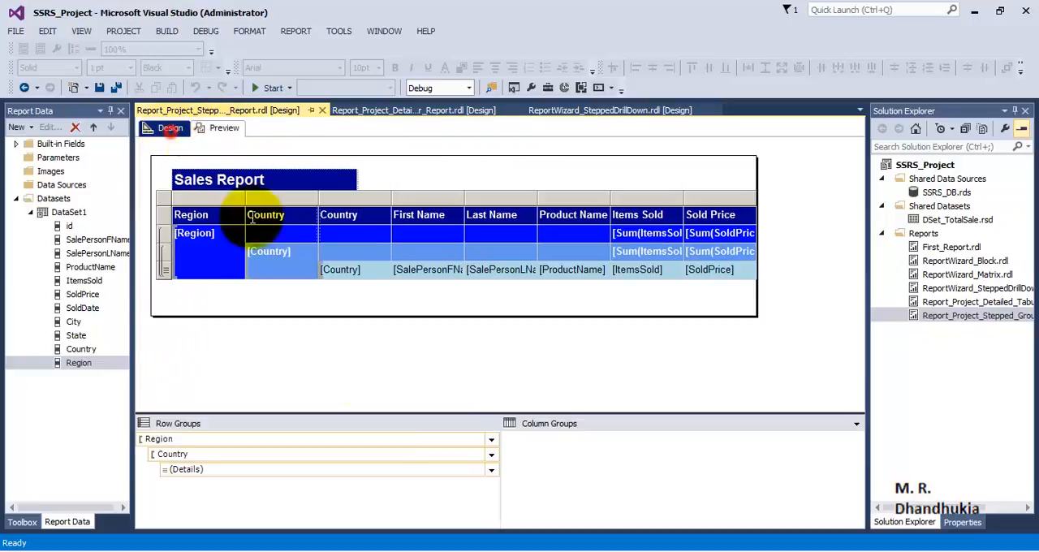
pyautogui.click(492, 457)
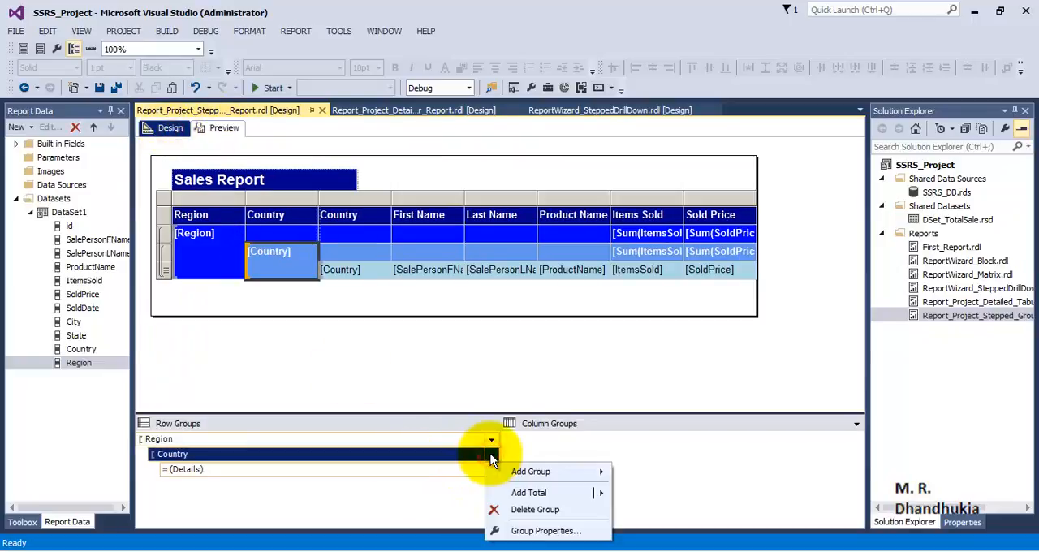
pyautogui.click(527, 530)
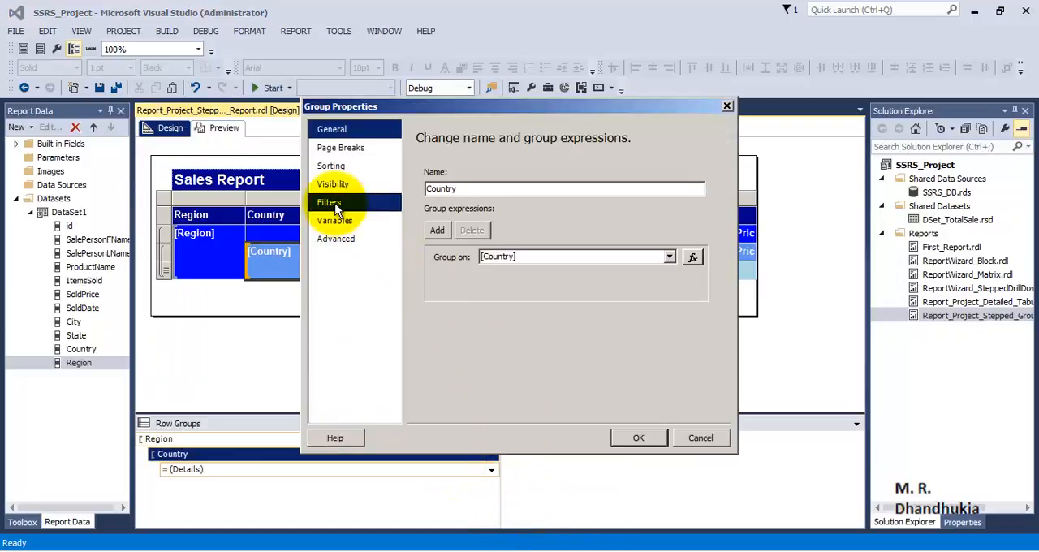
pyautogui.click(332, 185)
pyautogui.click(449, 206)
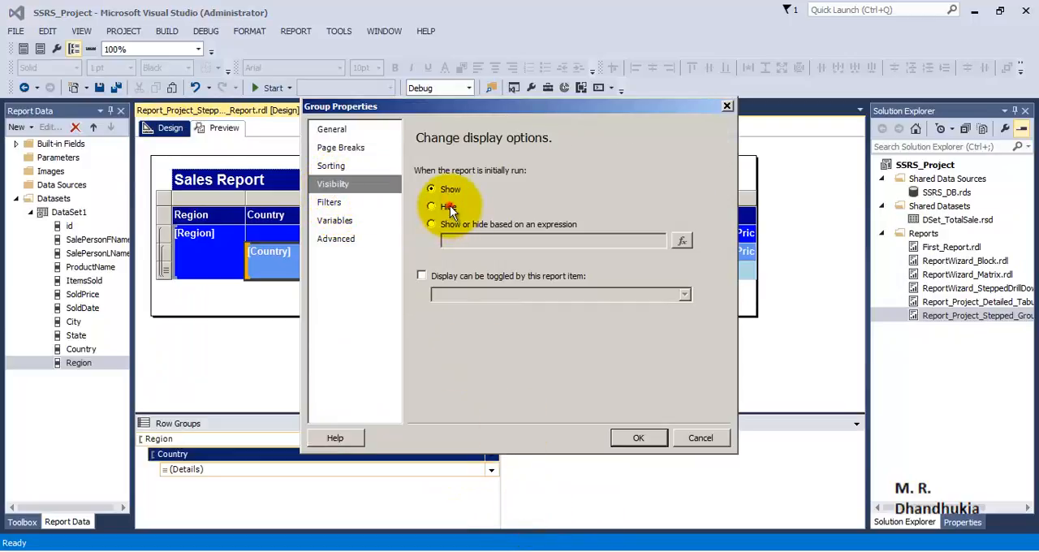
pyautogui.click(496, 277)
pyautogui.click(684, 294)
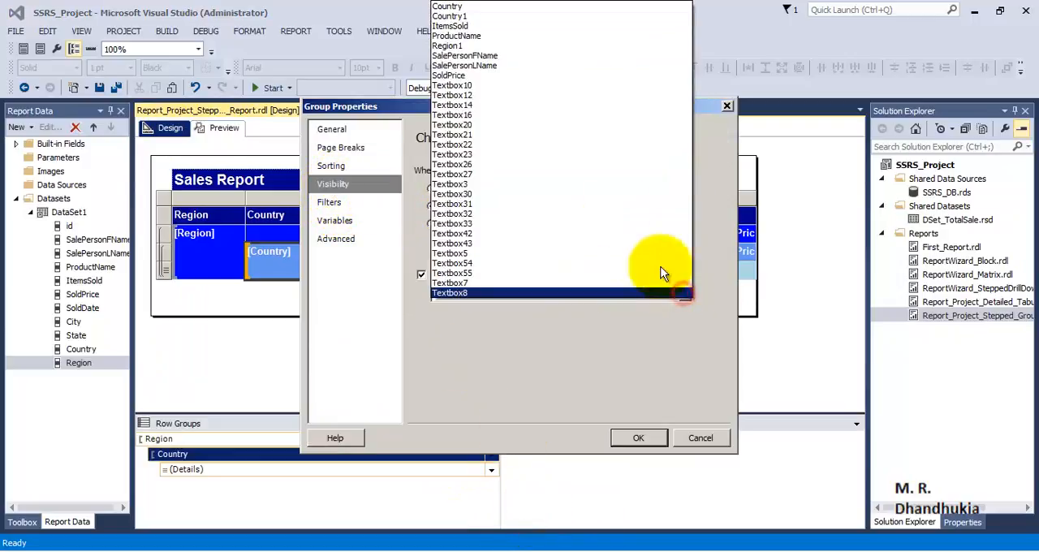
pyautogui.click(500, 46)
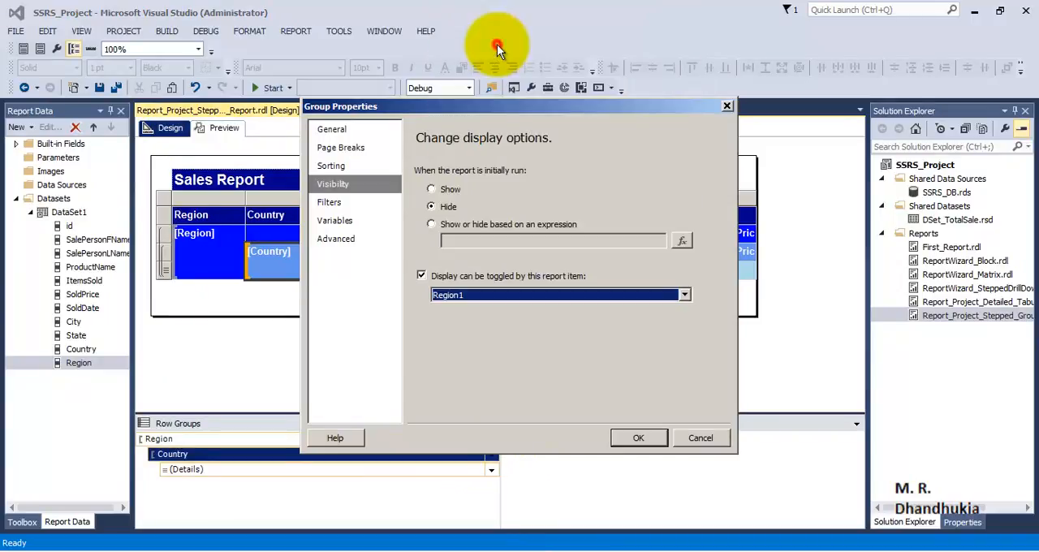
pyautogui.click(625, 439)
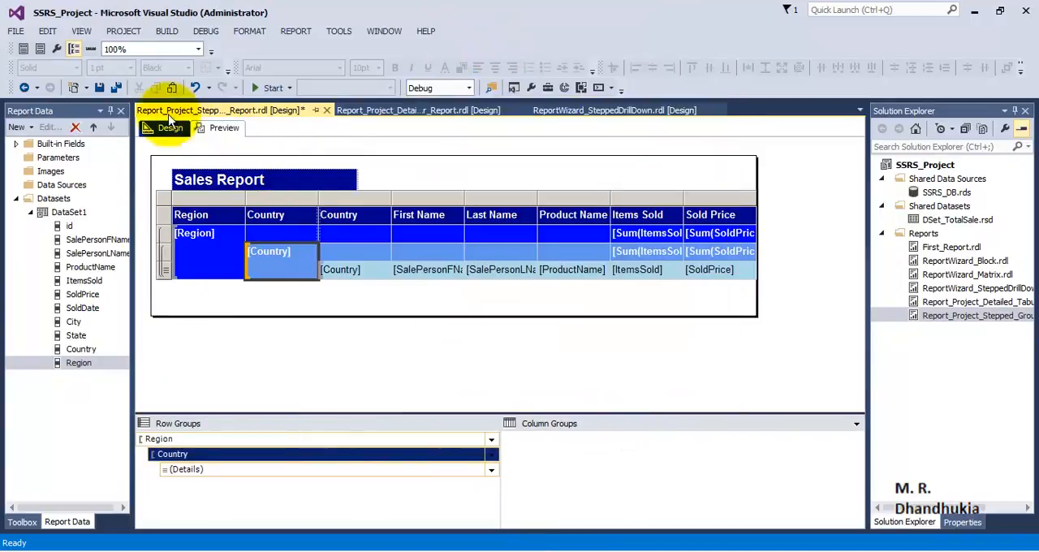
# - Save all files and check the region-level drill-down in the report preview
pyautogui.click(116, 88)
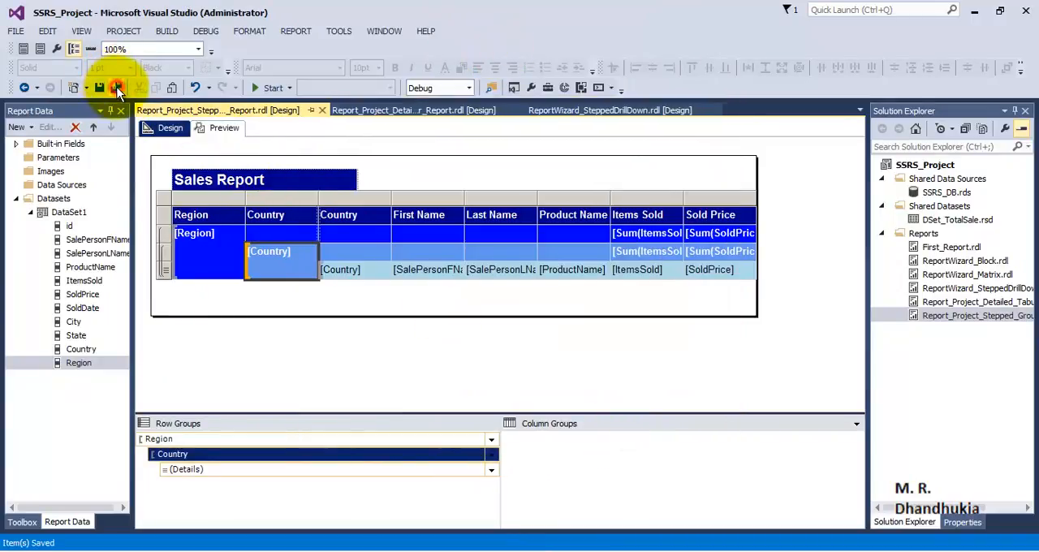
pyautogui.click(224, 130)
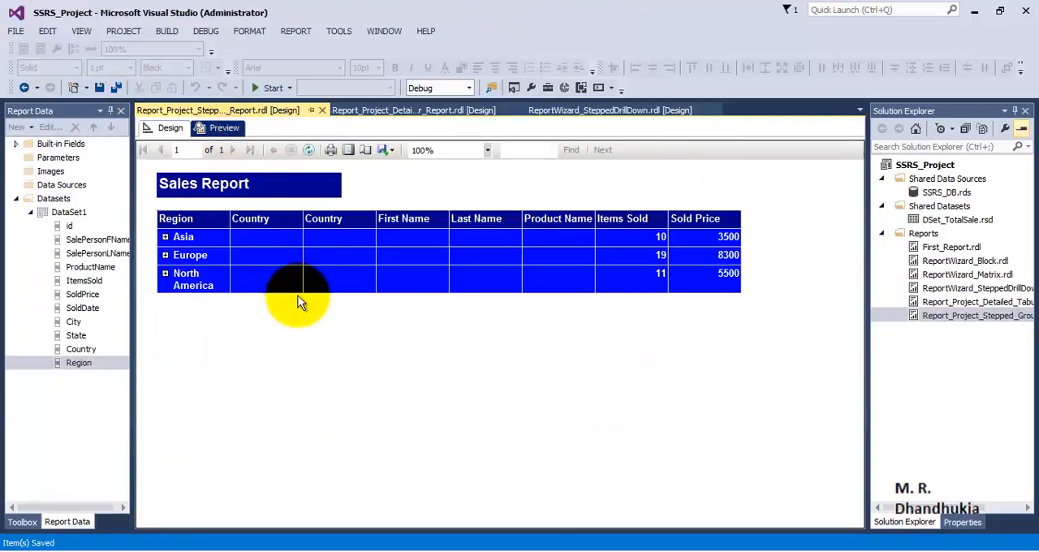
pyautogui.click(171, 129)
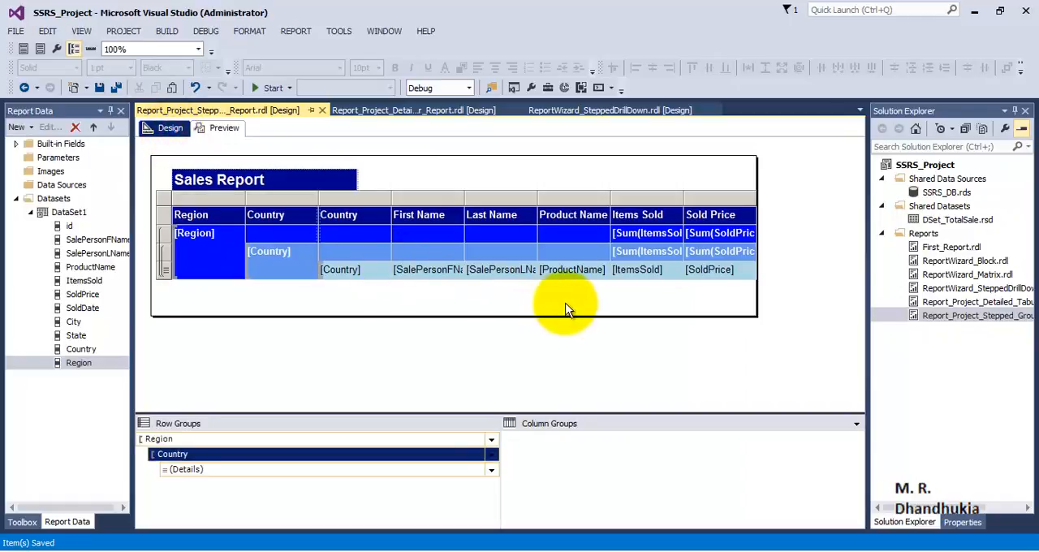
# - Add a grand total for Items Sold from the Region row's summed cell
pyautogui.click(657, 319)
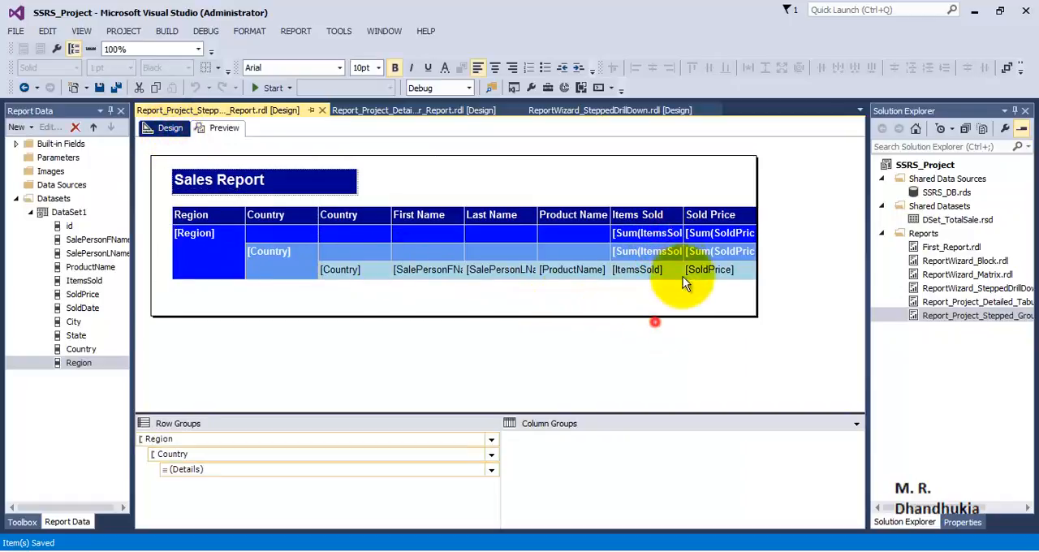
pyautogui.click(673, 237)
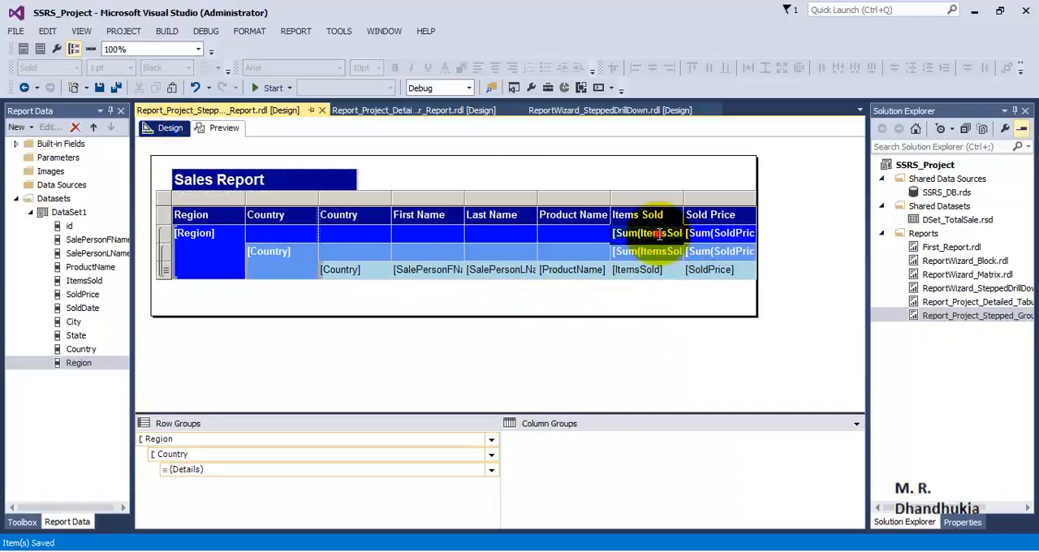
pyautogui.click(585, 235)
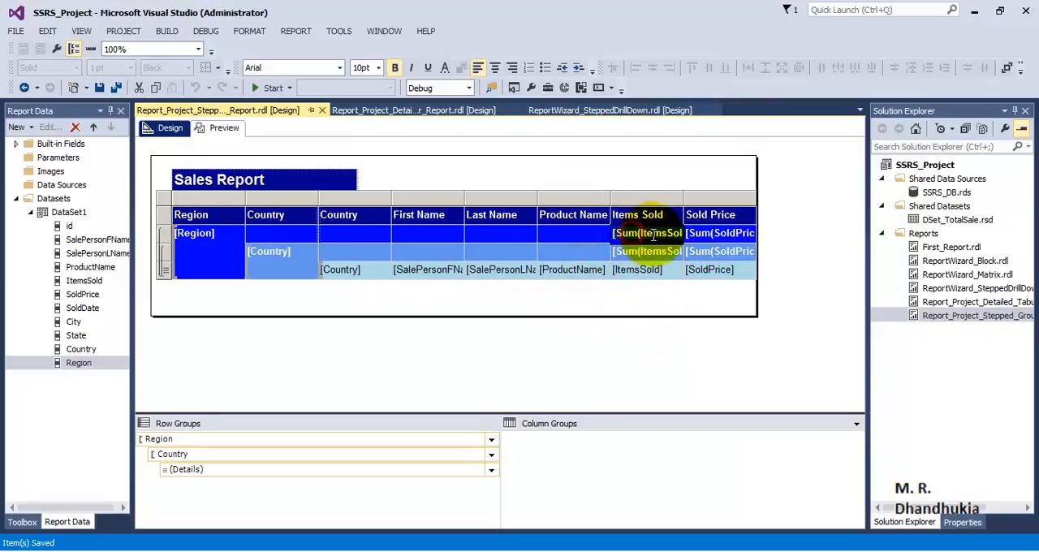
pyautogui.rightClick(661, 237)
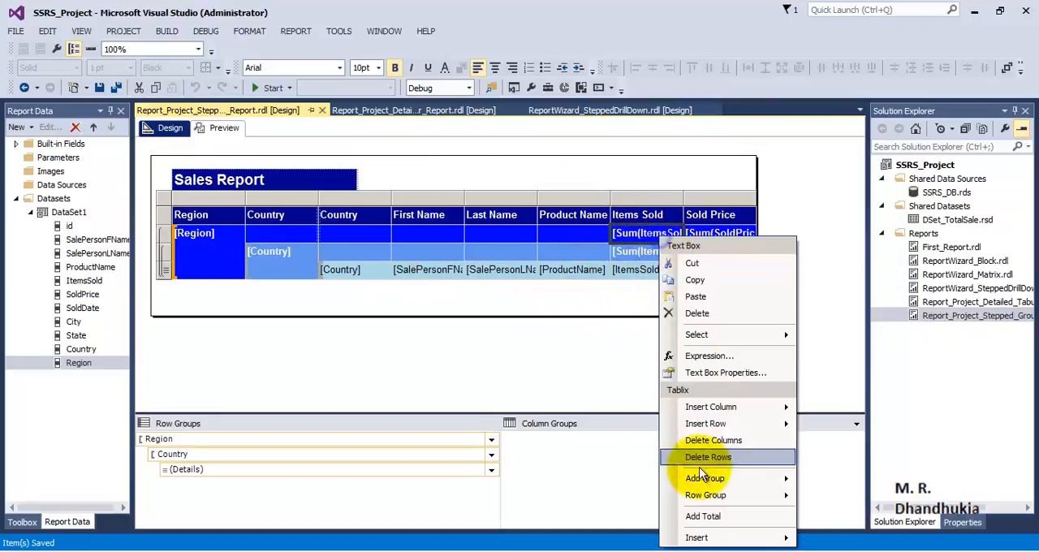
pyautogui.click(708, 514)
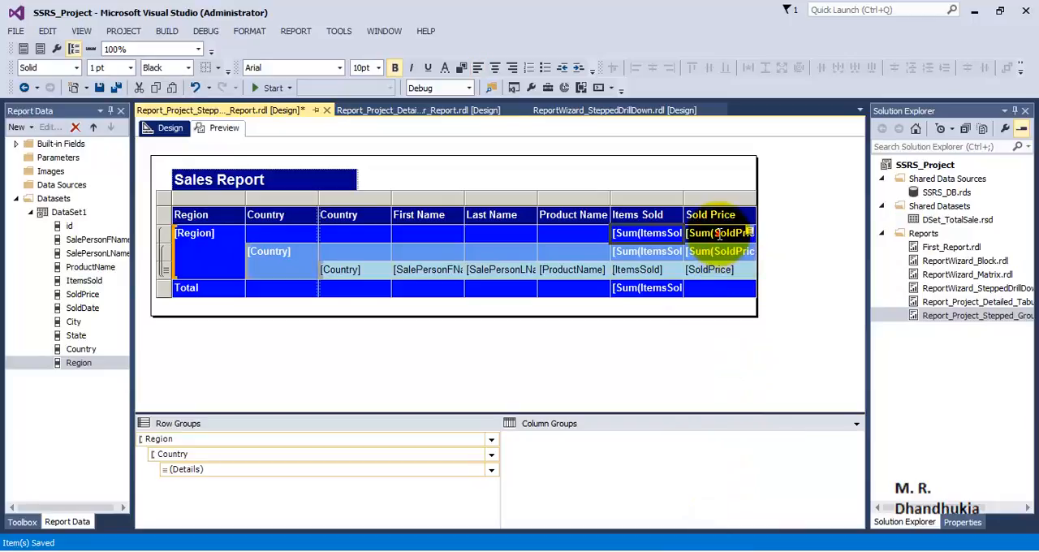
# - Add a grand total for Sold Price from the Region row's summed cell
pyautogui.click(713, 307)
pyautogui.click(728, 248)
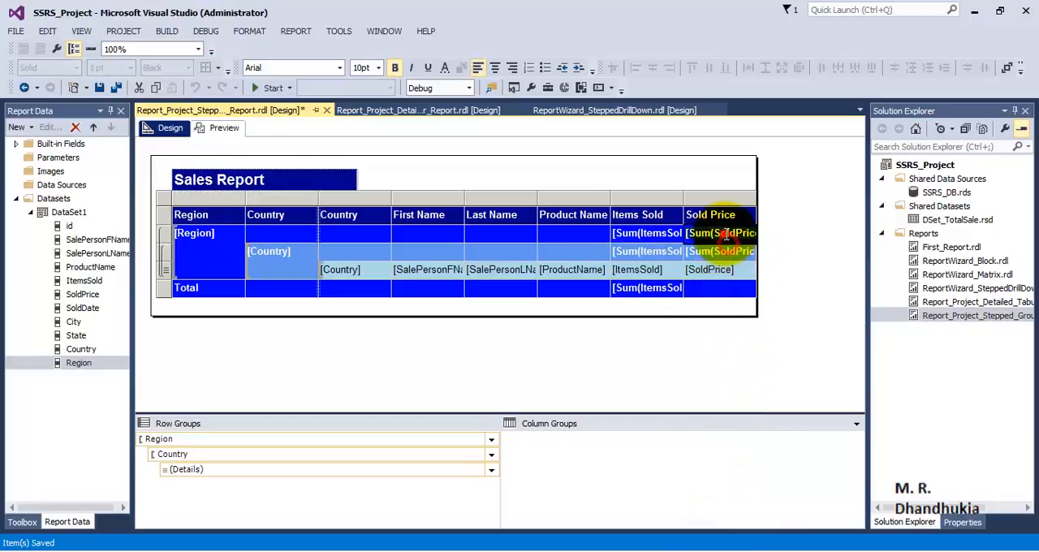
pyautogui.click(733, 234)
pyautogui.click(587, 235)
pyautogui.click(734, 237)
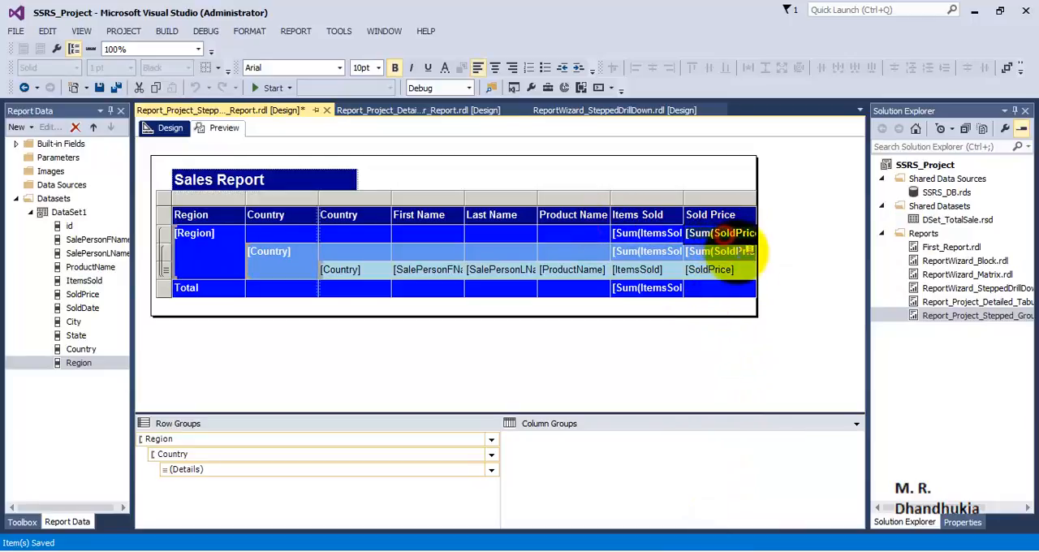
pyautogui.click(737, 245)
pyautogui.rightClick(737, 247)
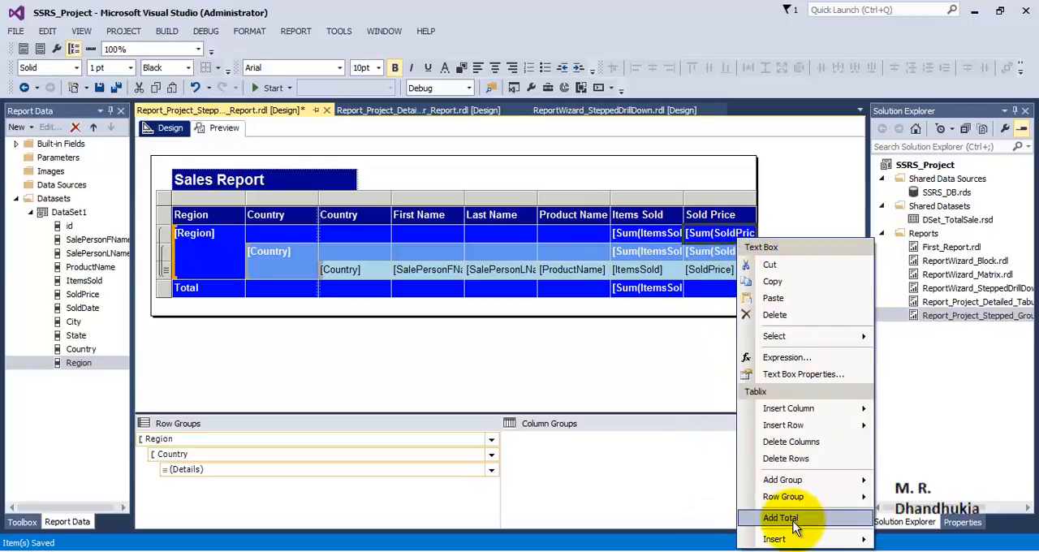
pyautogui.click(794, 524)
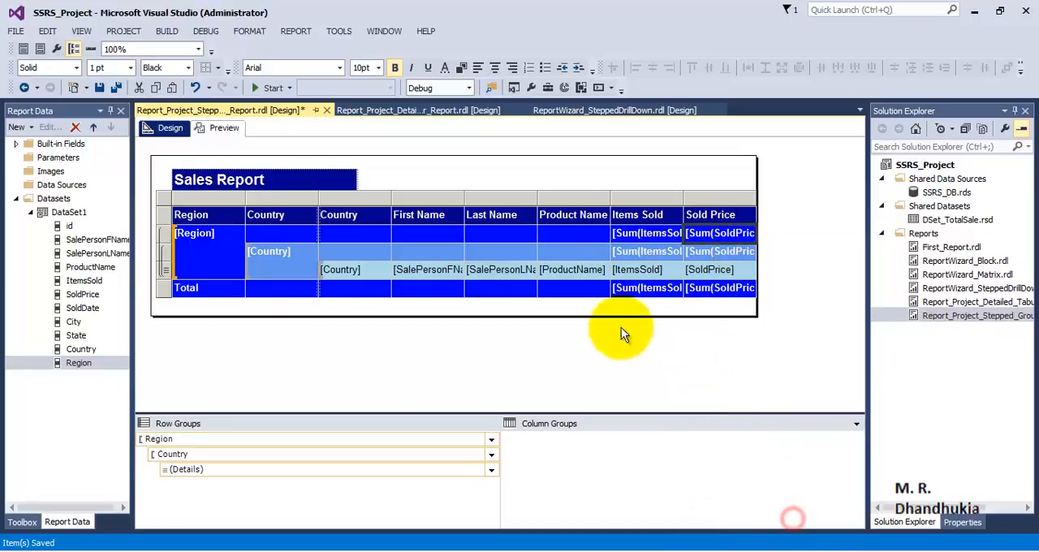
# - Change the label of the bottom total row in the Region column to "Grand Total"
pyautogui.click(213, 289)
pyautogui.click(206, 285)
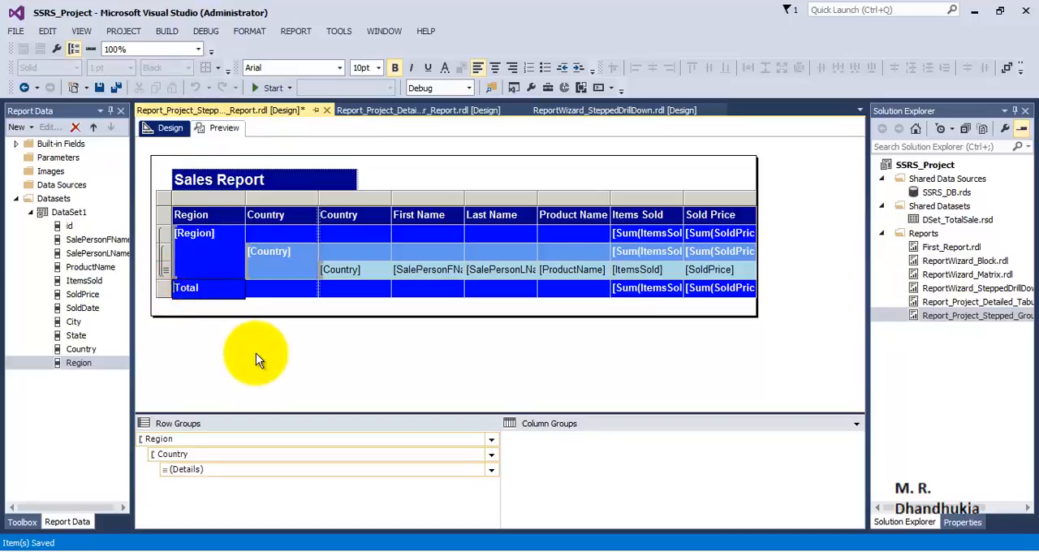
pyautogui.write('Gran')
pyautogui.press('BackSpace')
pyautogui.write('nd')
pyautogui.click(290, 344)
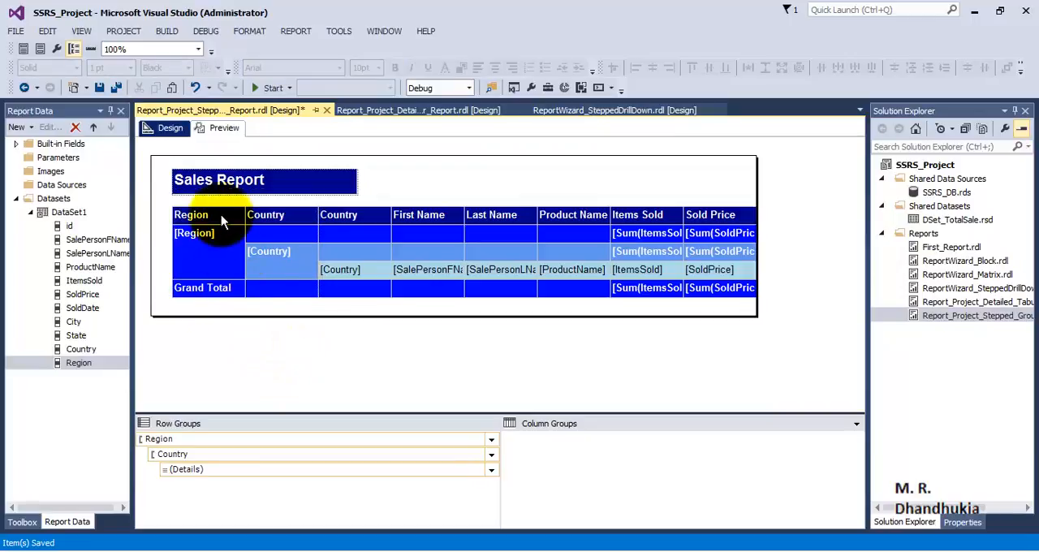
# - Set the background of all Grand Total row cells to the dark blue used for the header row
pyautogui.click(219, 295)
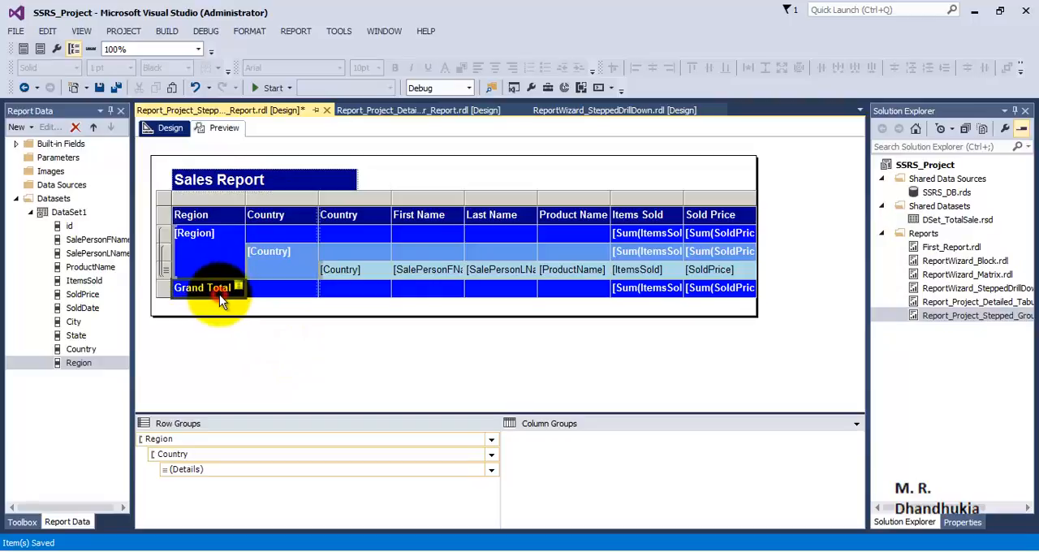
pyautogui.keyDown('ctrl'); pyautogui.click(302, 291); pyautogui.keyUp('ctrl')
pyautogui.keyDown('ctrl'); pyautogui.click(517, 291); pyautogui.keyUp('ctrl')
pyautogui.keyDown('ctrl'); pyautogui.click(568, 289); pyautogui.keyUp('ctrl')
pyautogui.keyDown('ctrl'); pyautogui.click(648, 290); pyautogui.keyUp('ctrl')
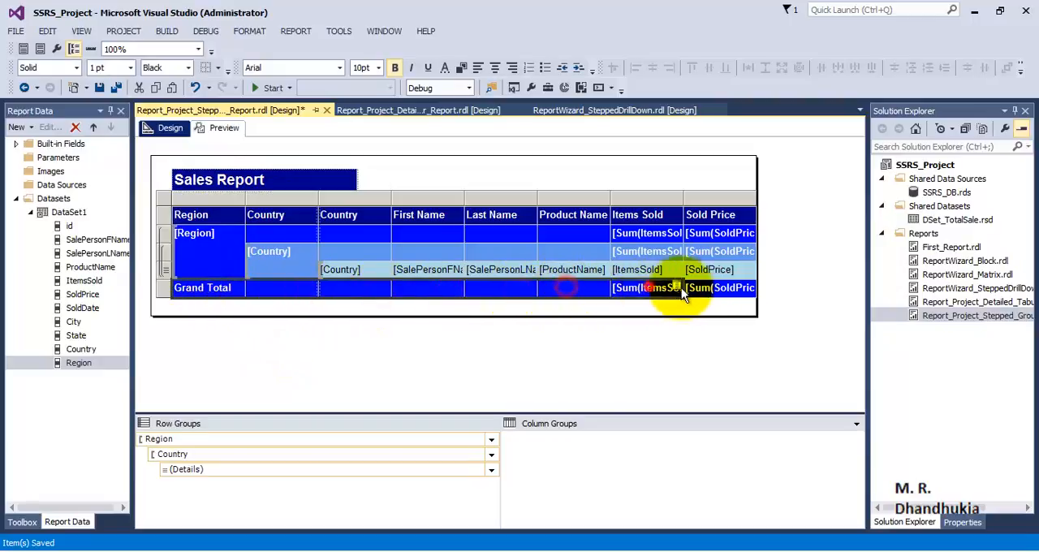
pyautogui.keyDown('ctrl'); pyautogui.click(720, 290); pyautogui.keyUp('ctrl')
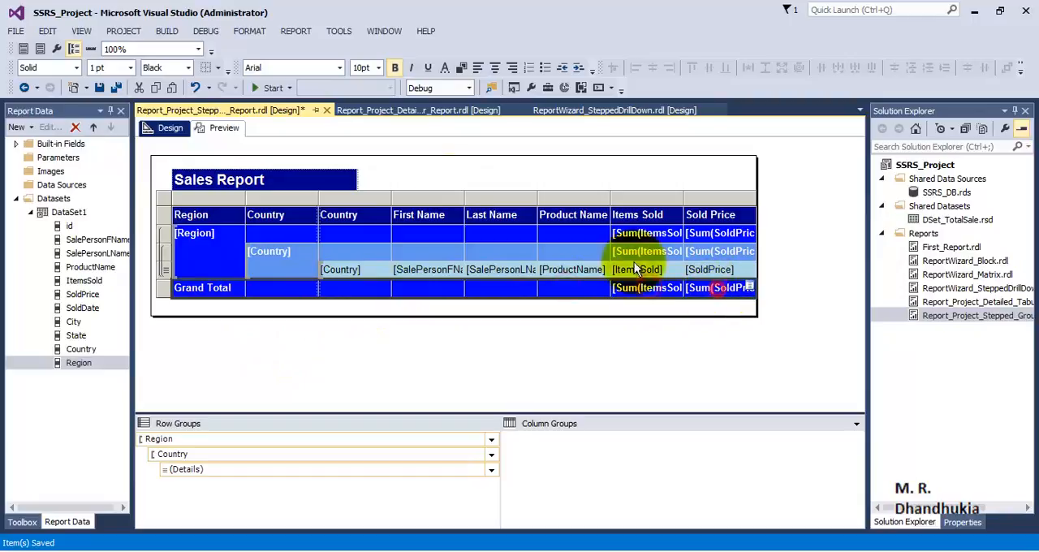
pyautogui.click(462, 67)
pyautogui.click(539, 241)
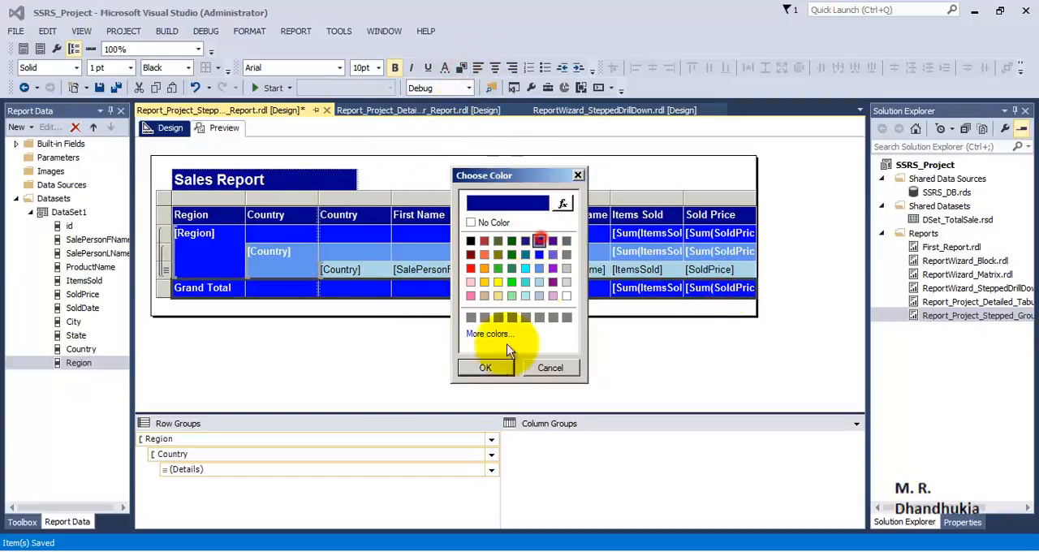
pyautogui.click(485, 368)
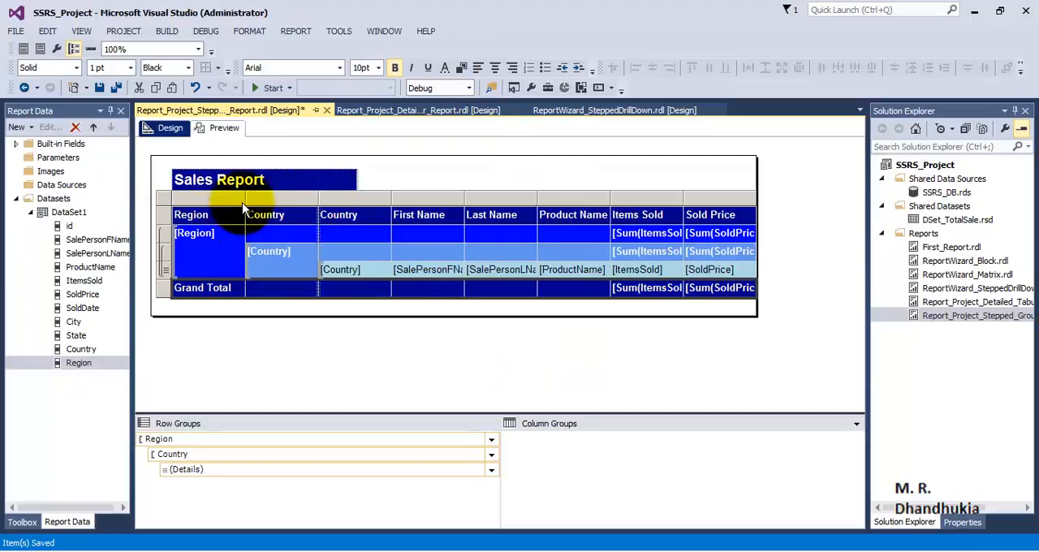
pyautogui.click(262, 340)
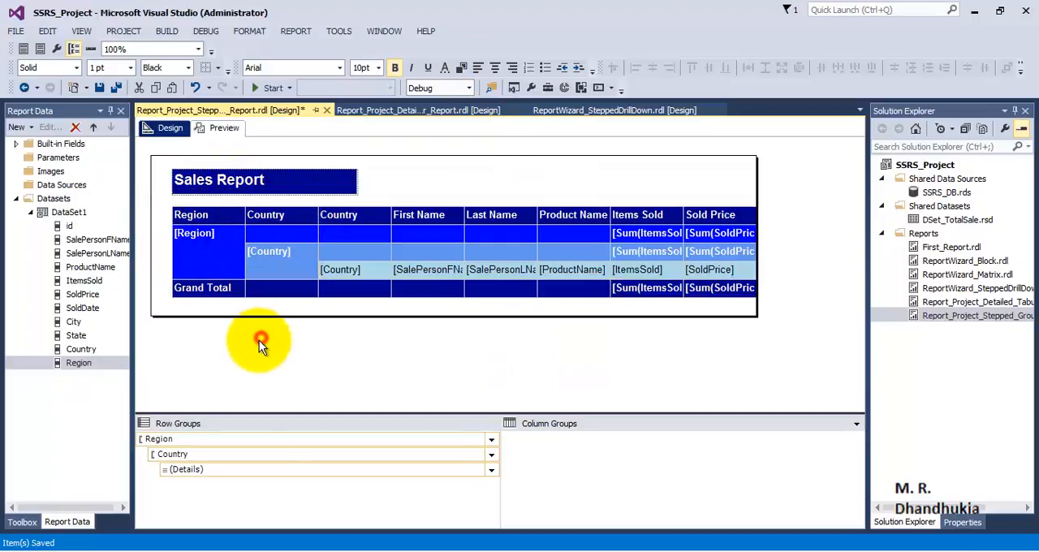
# - Preview the report and expand Asia, Europe and North America with their countries down to the detail rows
pyautogui.click(221, 128)
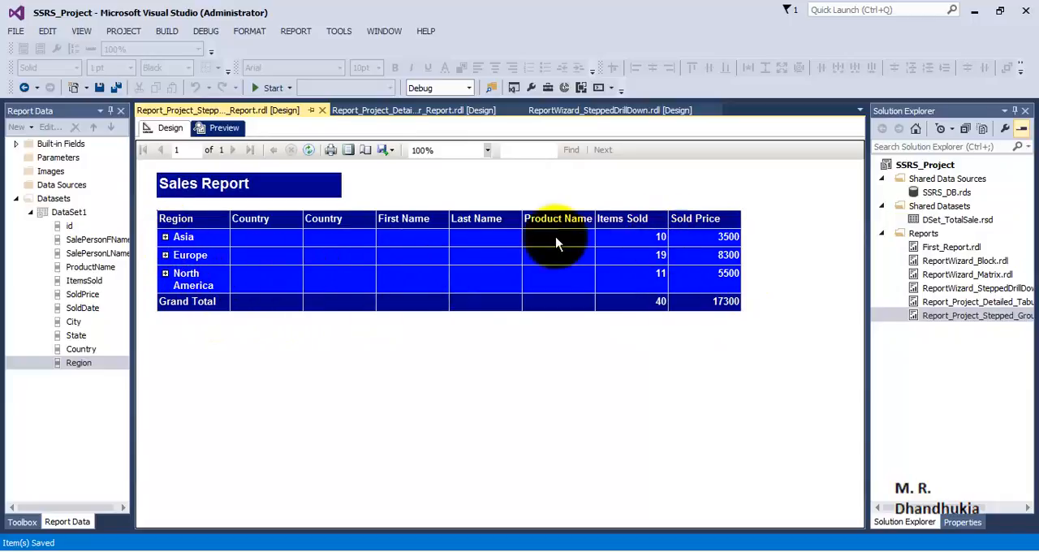
pyautogui.click(165, 237)
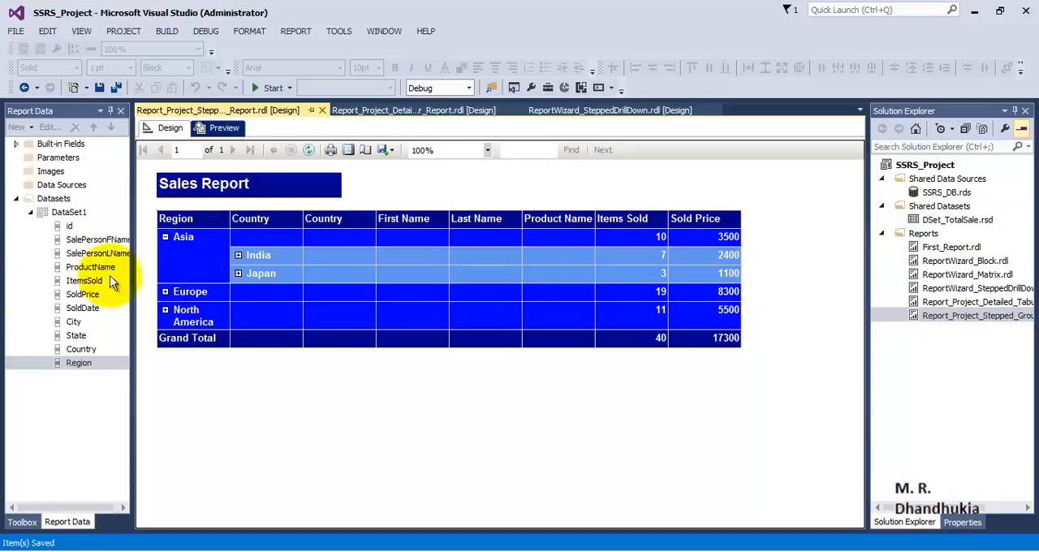
pyautogui.click(238, 256)
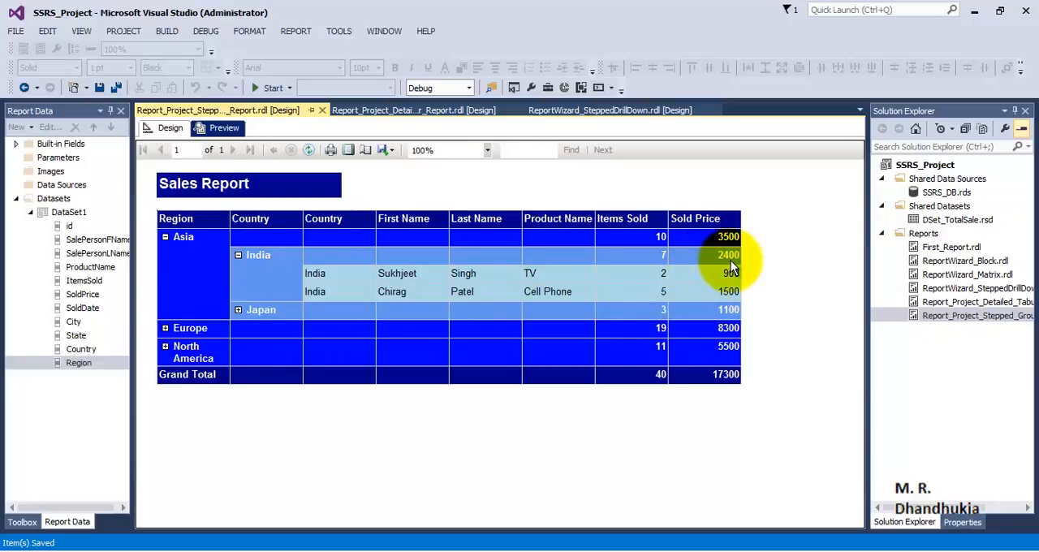
pyautogui.click(238, 310)
pyautogui.click(165, 365)
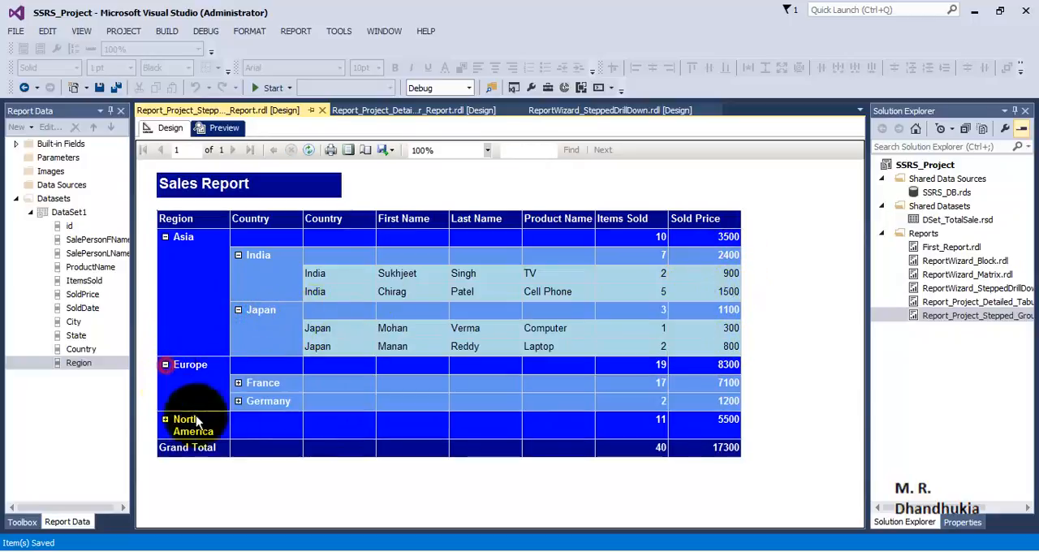
pyautogui.click(238, 383)
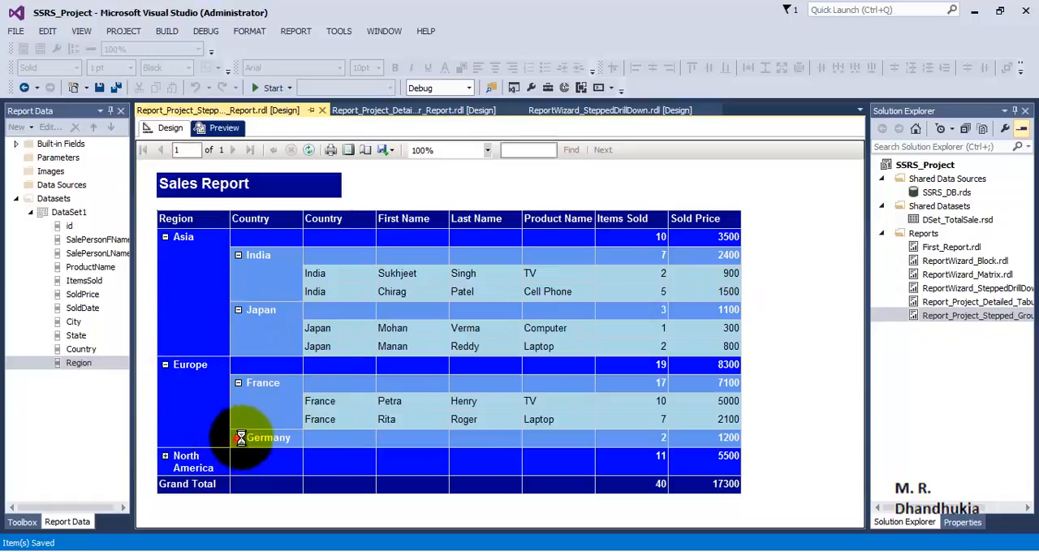
pyautogui.click(238, 438)
pyautogui.click(163, 472)
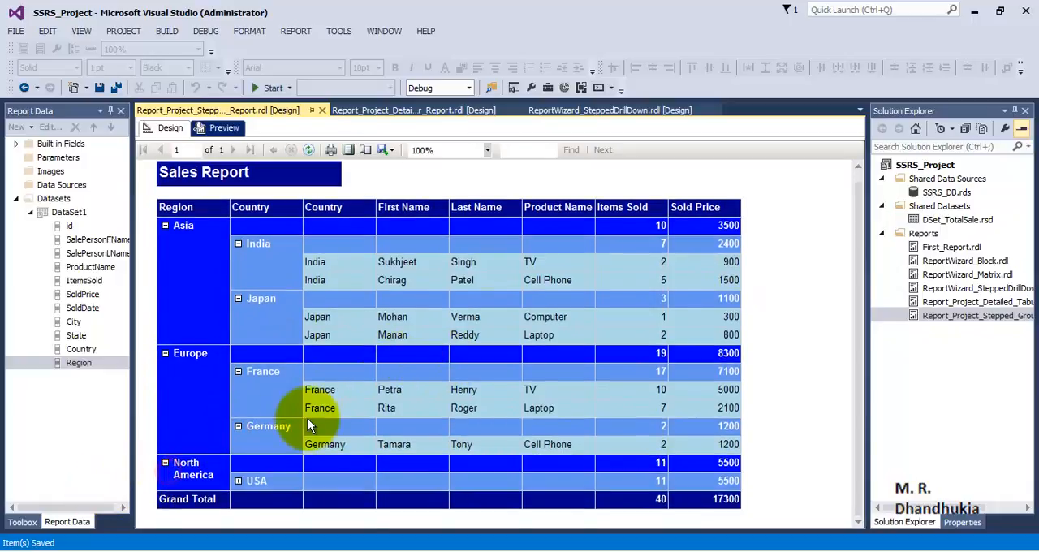
pyautogui.click(238, 481)
# - Examine the fully expanded report's detail rows, country and region subtotals, and grand totals for Items Sold and Sold Price
pyautogui.scroll(-3, 488, 406)
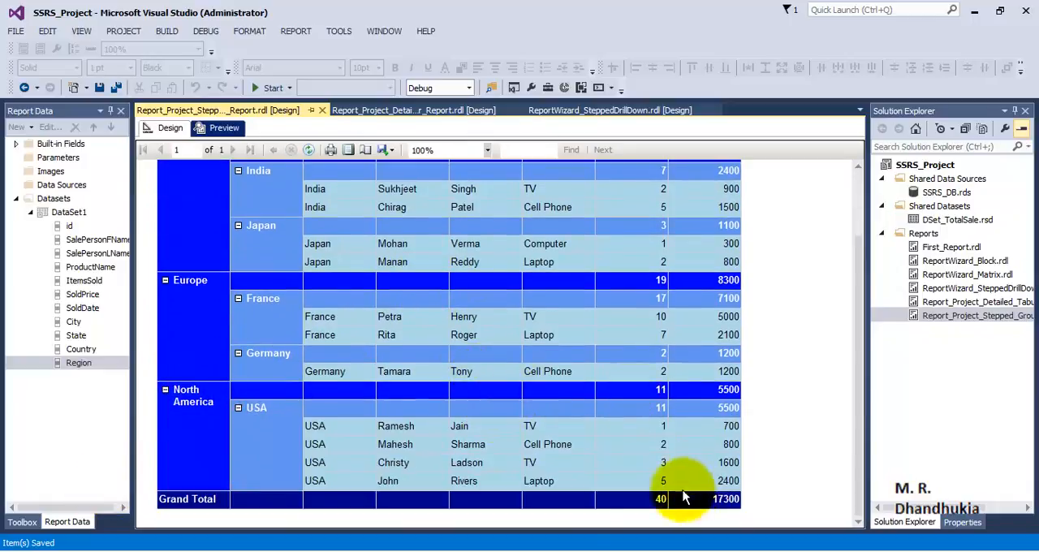
pyautogui.scroll(1, 676, 436)
pyautogui.scroll(2, 676, 435)
pyautogui.scroll(-3, 677, 434)
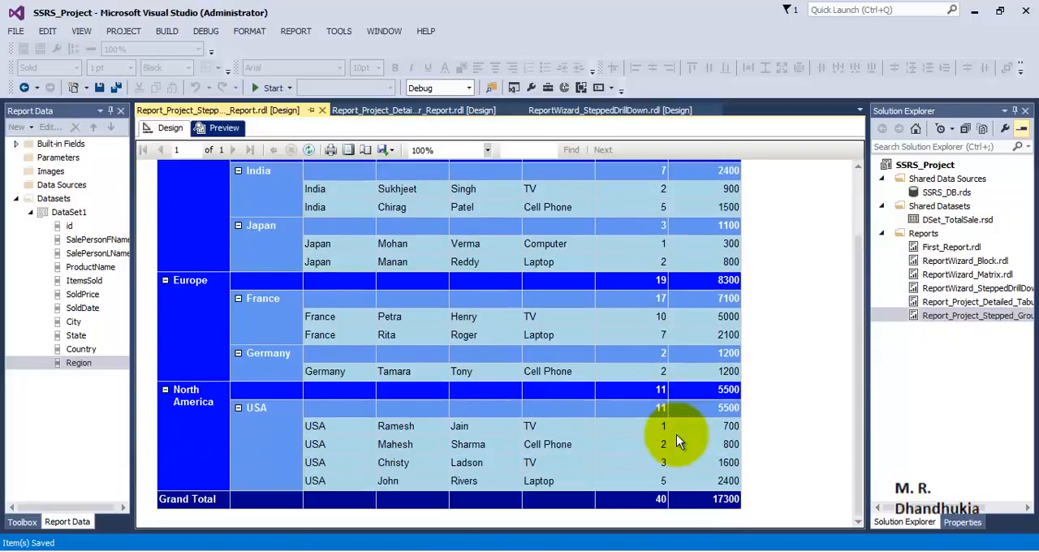
pyautogui.scroll(3, 676, 434)
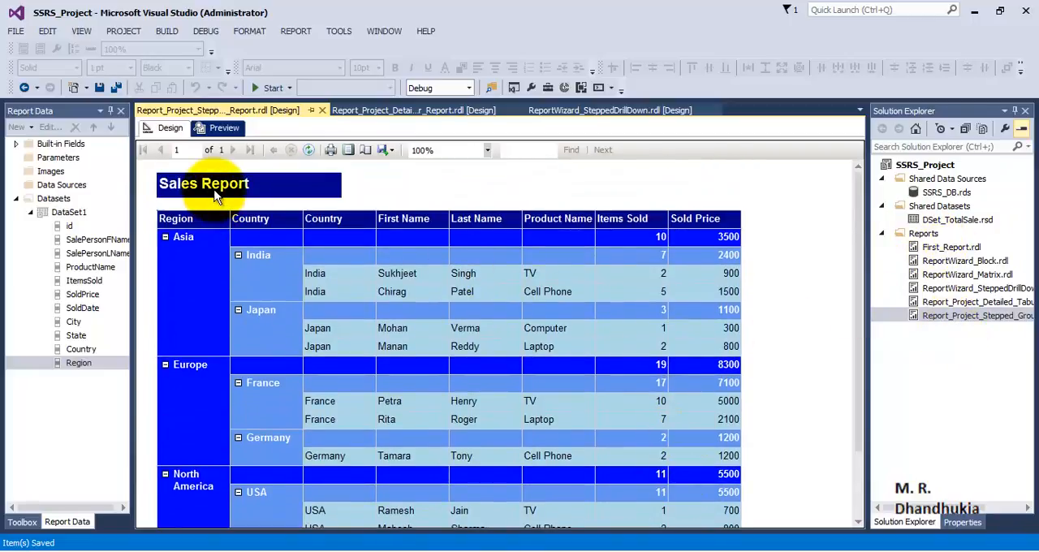
pyautogui.scroll(-2, 544, 329)
pyautogui.scroll(2, 552, 335)
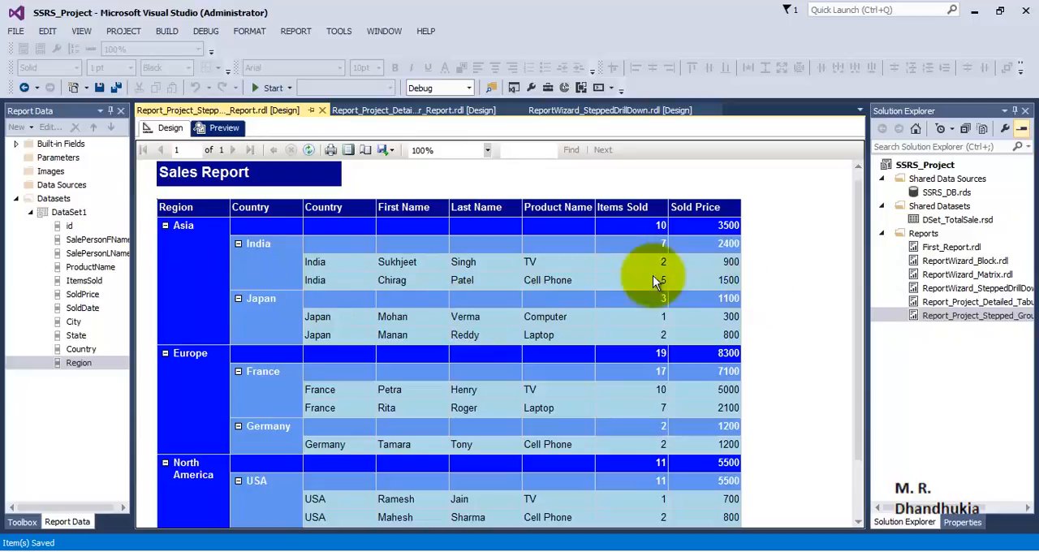
pyautogui.scroll(-2, 712, 363)
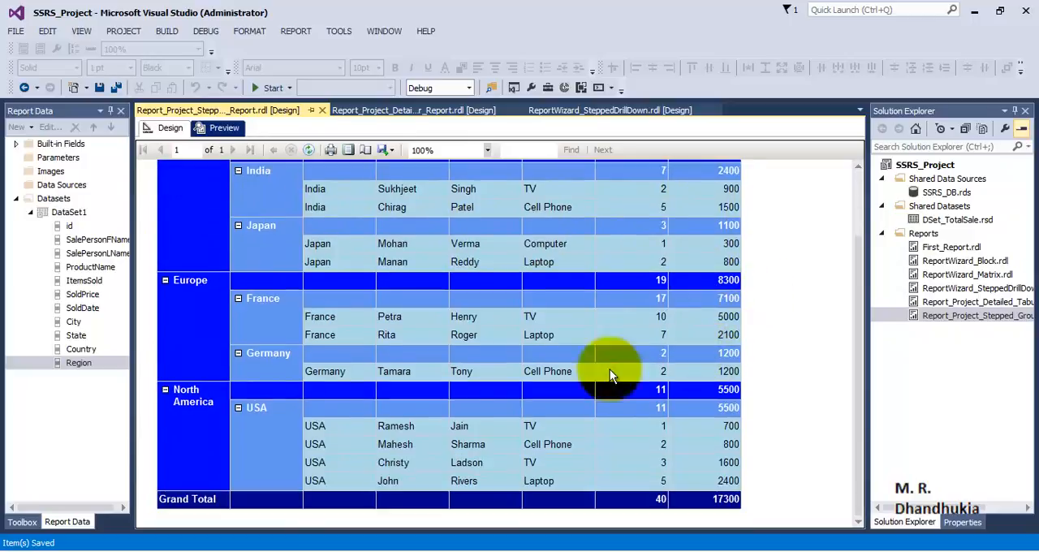